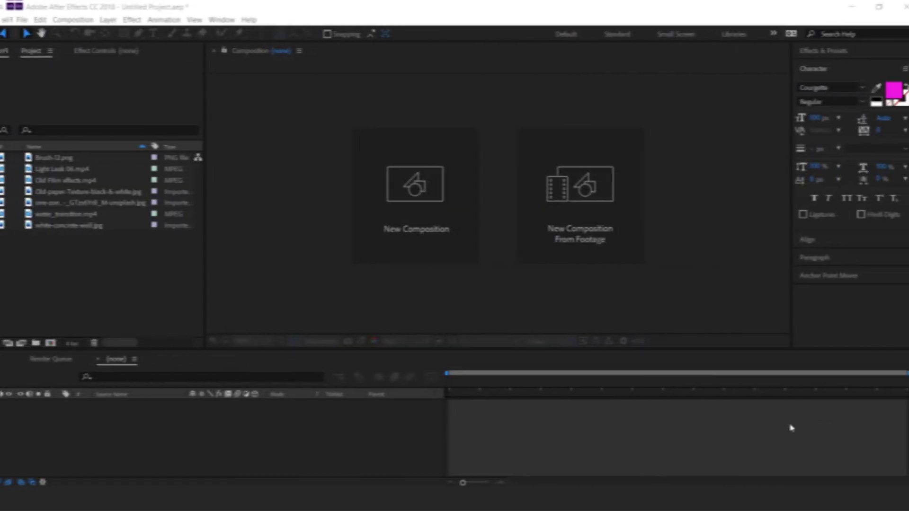
Step: Create a 1920 × 1080, 30 fps, 25-second composition named "main comp"
{"action": "left_click", "coordinate": [423, 181]}
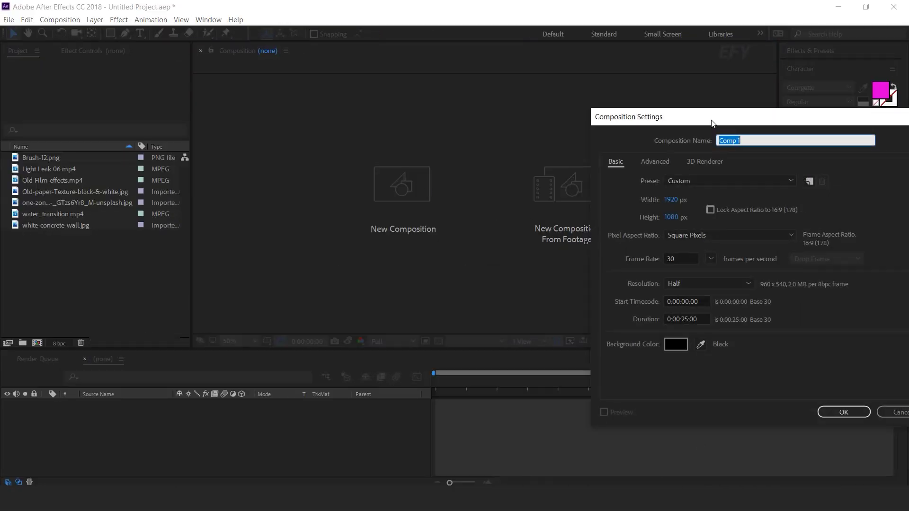
{"action": "left_click_drag", "start_coordinate": [711, 121], "coordinate": [499, 112]}
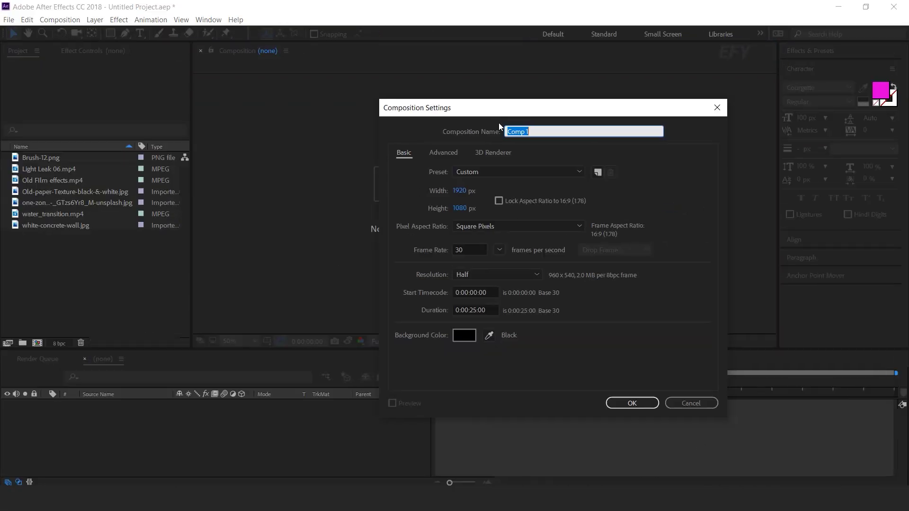
{"action": "type", "text": "main comp"}
{"action": "key", "text": "Return"}
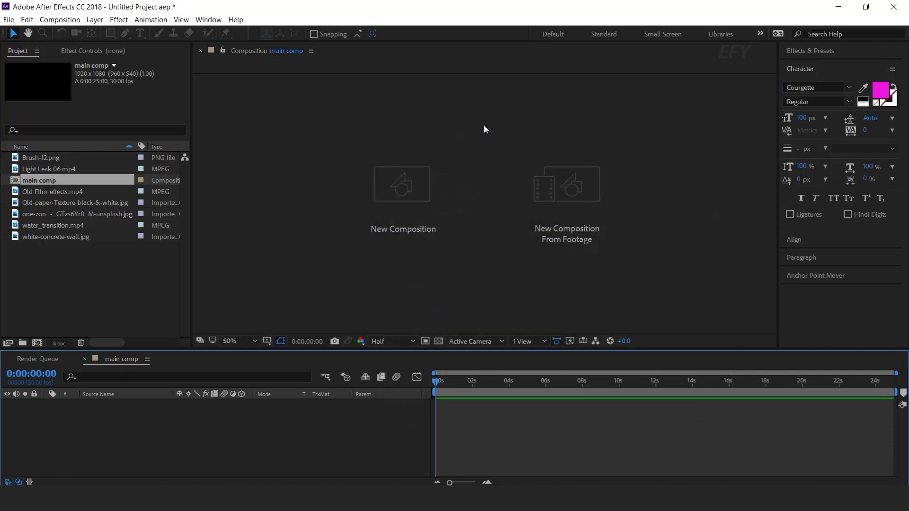
Step: Add a full-size solid in a very pale red colour to main comp and name it BG
{"action": "key", "text": "ctrl+y"}
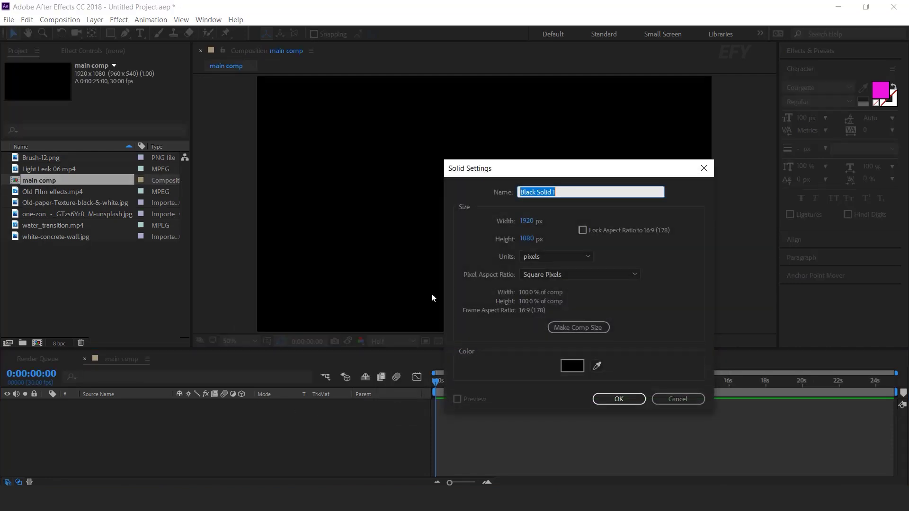
{"action": "left_click", "coordinate": [578, 367]}
{"action": "left_click_drag", "start_coordinate": [64, 135], "coordinate": [55, 133]}
{"action": "left_click", "coordinate": [299, 134]}
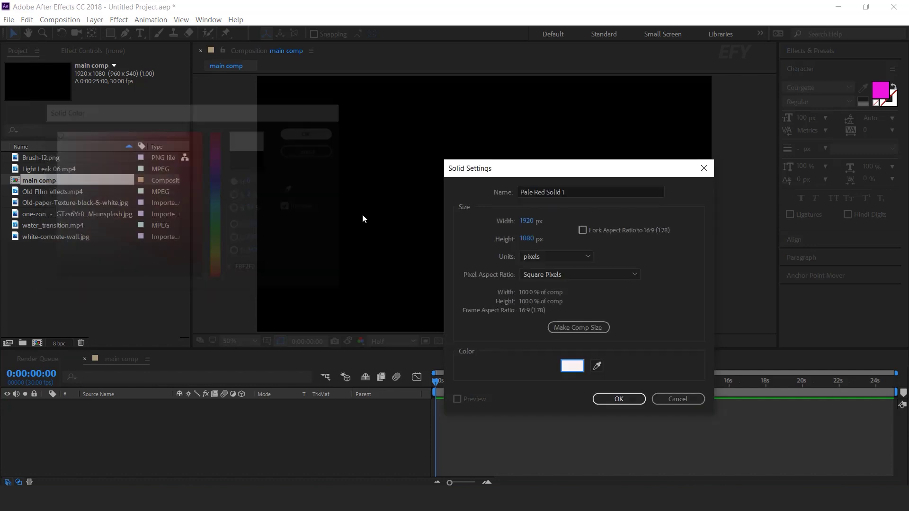
{"action": "left_click", "coordinate": [569, 194]}
{"action": "type", "text": "BG"}
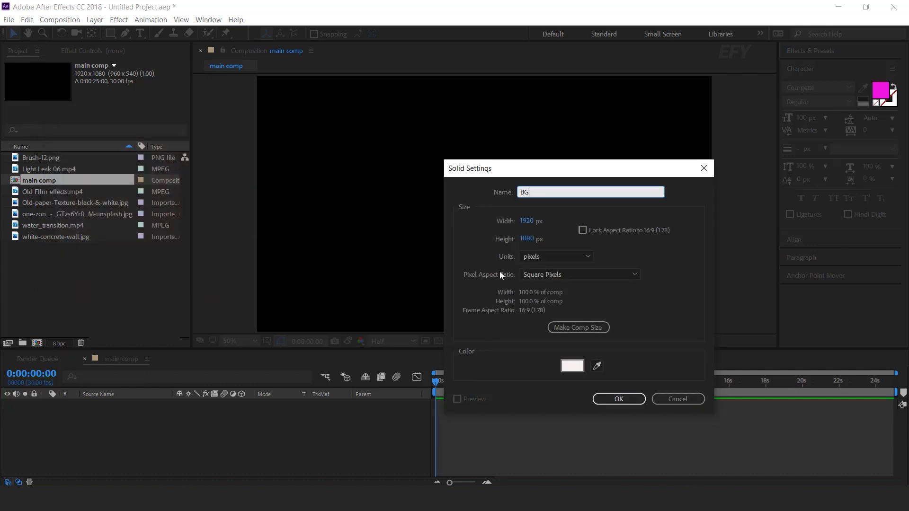
{"action": "left_click", "coordinate": [632, 401]}
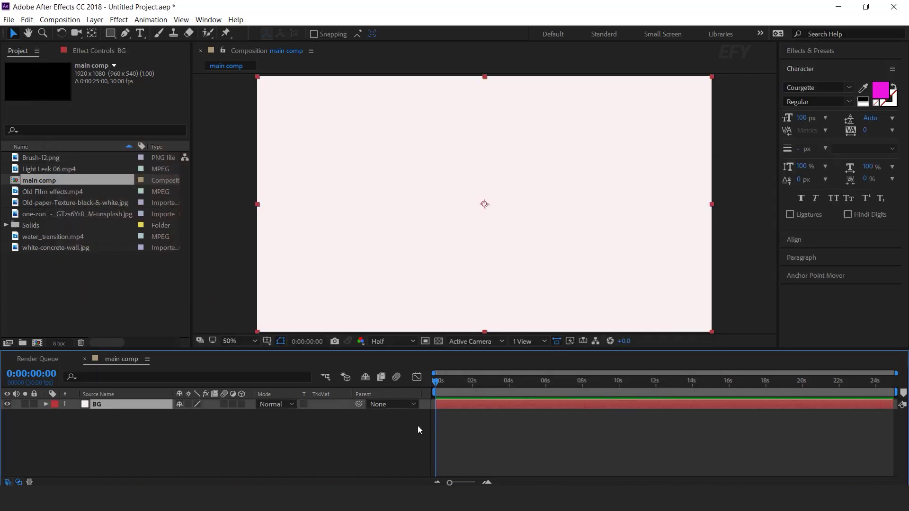
Step: Create a second 1920 × 1080, 25-second composition named "BG texture"
{"action": "left_click", "coordinate": [123, 312]}
{"action": "left_click", "coordinate": [41, 345]}
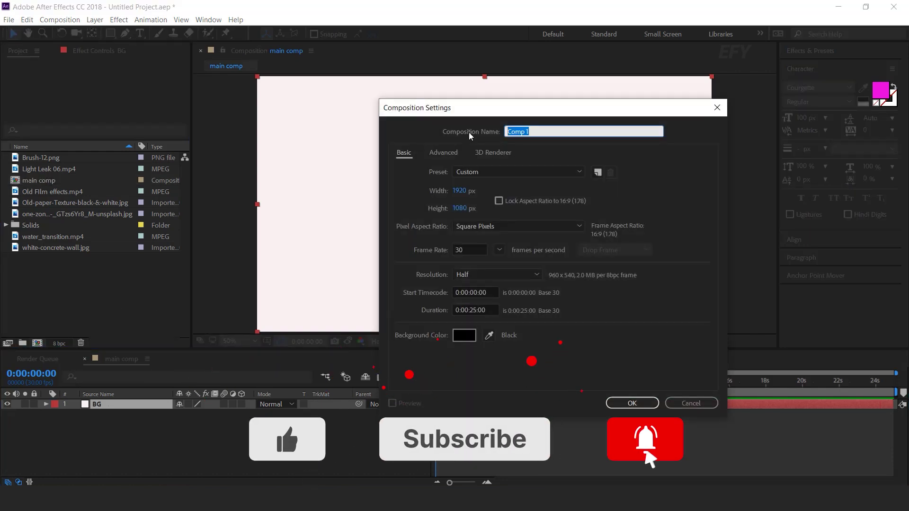
{"action": "type", "text": "BG texture"}
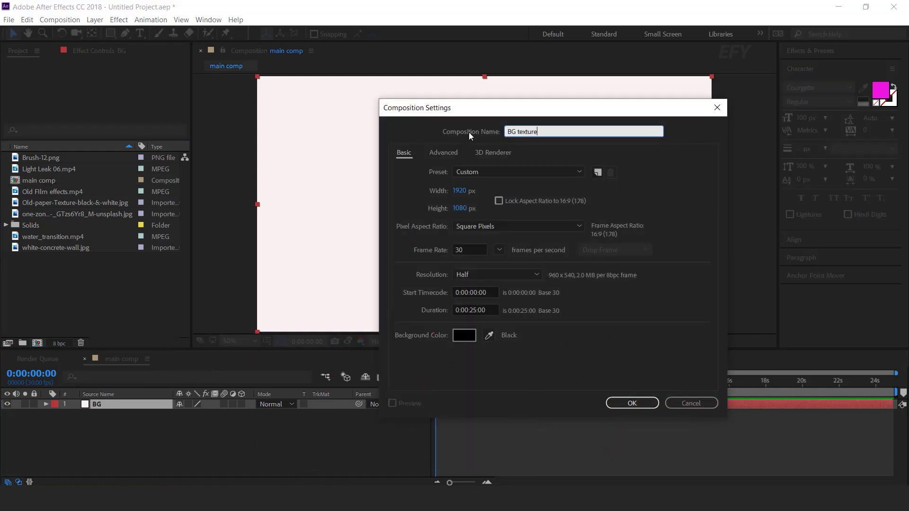
{"action": "key", "text": "Return"}
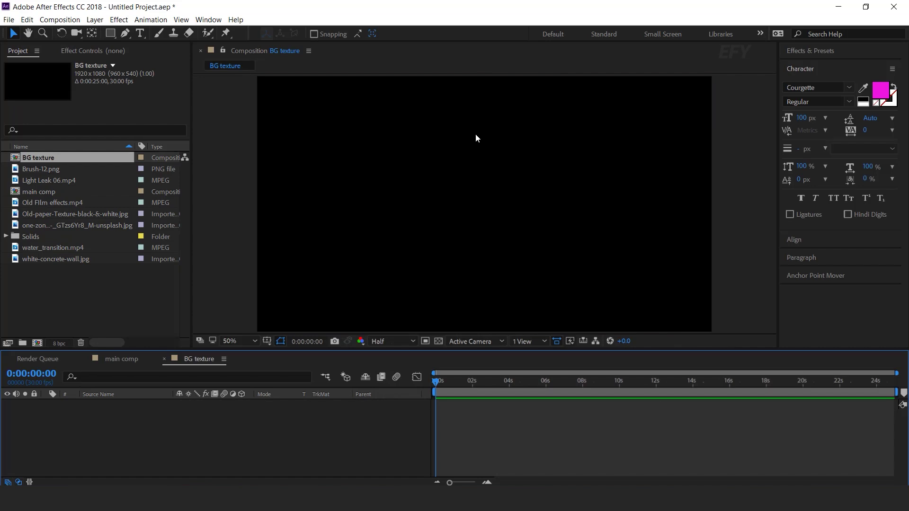
Step: Add white-concrete-wall.jpg to the BG texture composition and scale it to 46%
{"action": "left_click", "coordinate": [65, 261]}
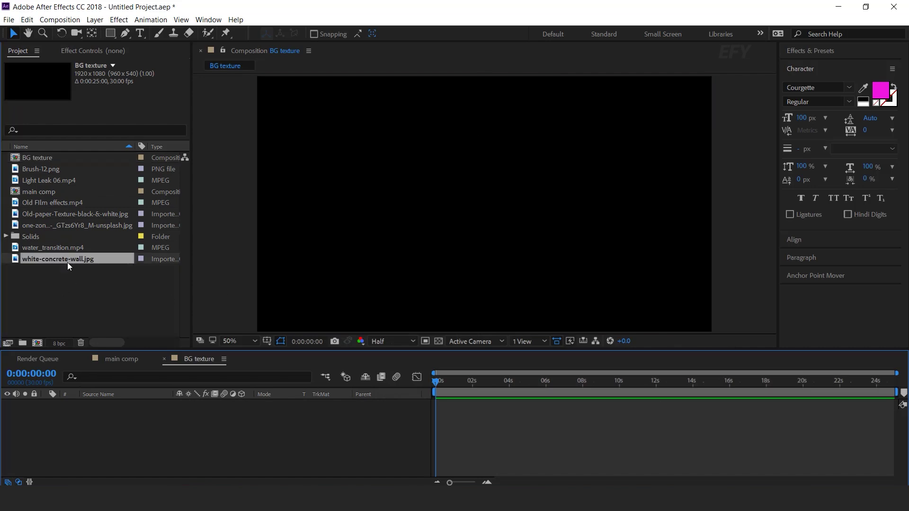
{"action": "left_click_drag", "start_coordinate": [56, 260], "coordinate": [175, 415]}
{"action": "key", "text": "comma"}
{"action": "key", "text": "comma"}
{"action": "key", "text": "s"}
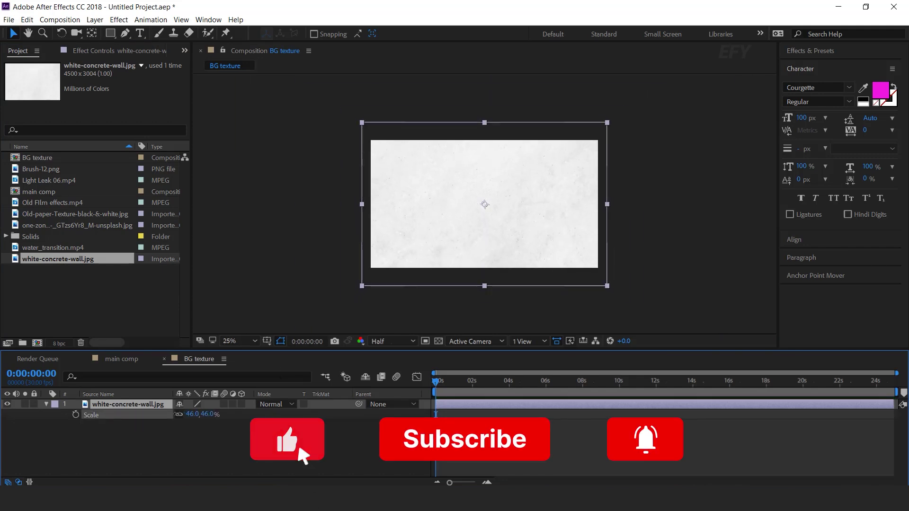
Step: Return to main comp and place the BG texture composition above the BG solid
{"action": "left_click", "coordinate": [164, 359]}
{"action": "left_click", "coordinate": [15, 286]}
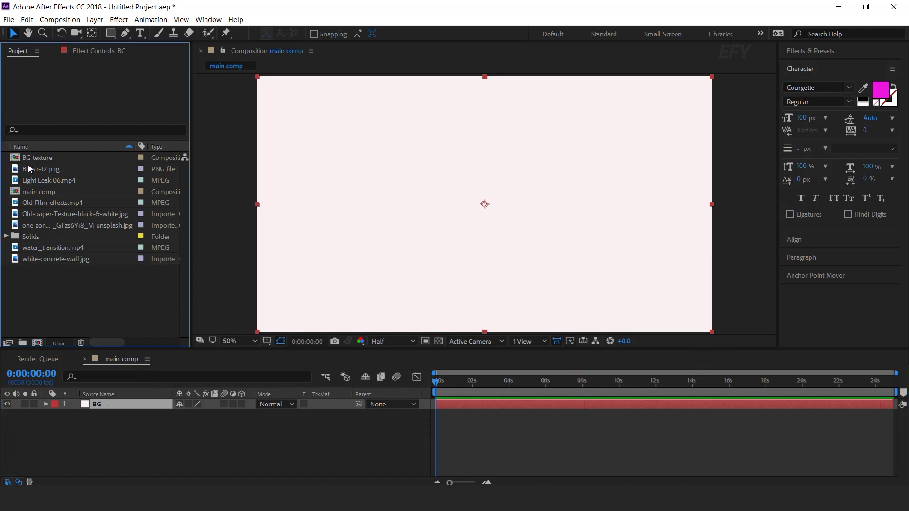
{"action": "left_click_drag", "start_coordinate": [30, 158], "coordinate": [114, 403]}
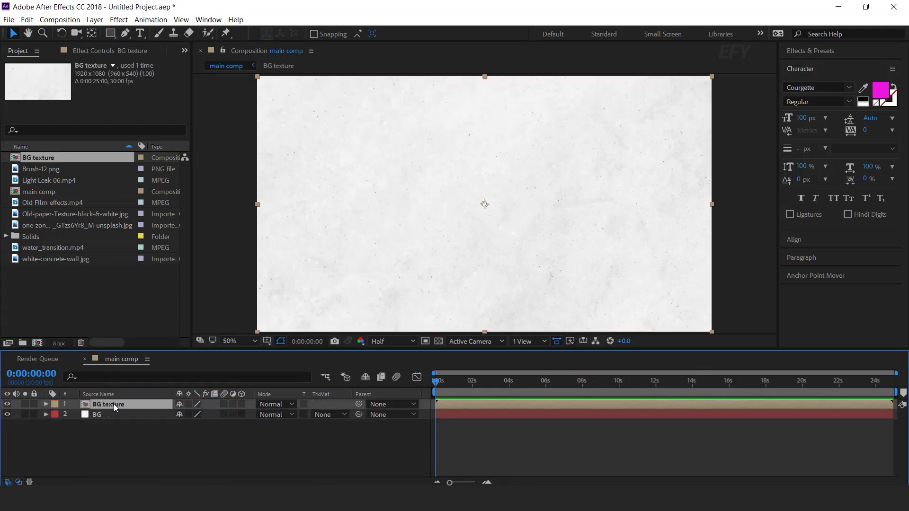
Step: Apply the Curves effect to the BG texture layer and bend the RGB curve downward to darken the texture
{"action": "key", "text": "ctrl+space"}
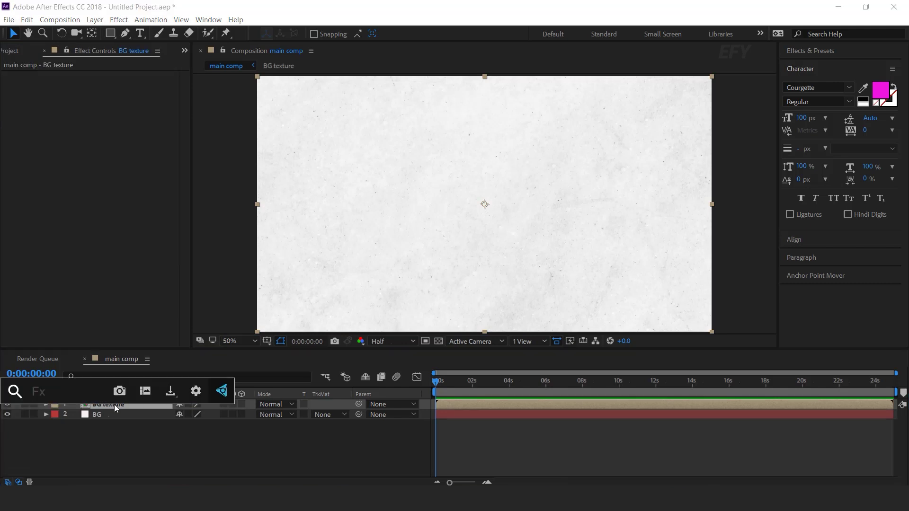
{"action": "type", "text": "cur"}
{"action": "key", "text": "Return"}
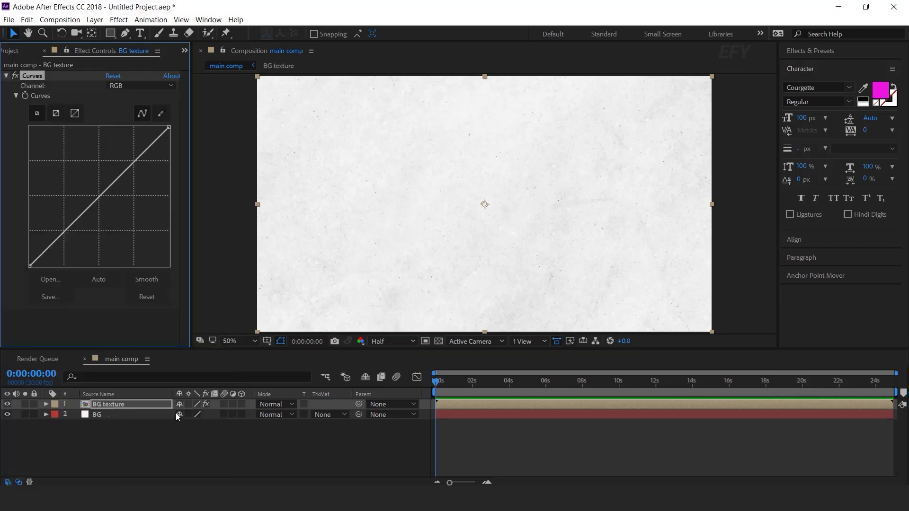
{"action": "left_click_drag", "start_coordinate": [99, 205], "coordinate": [128, 219]}
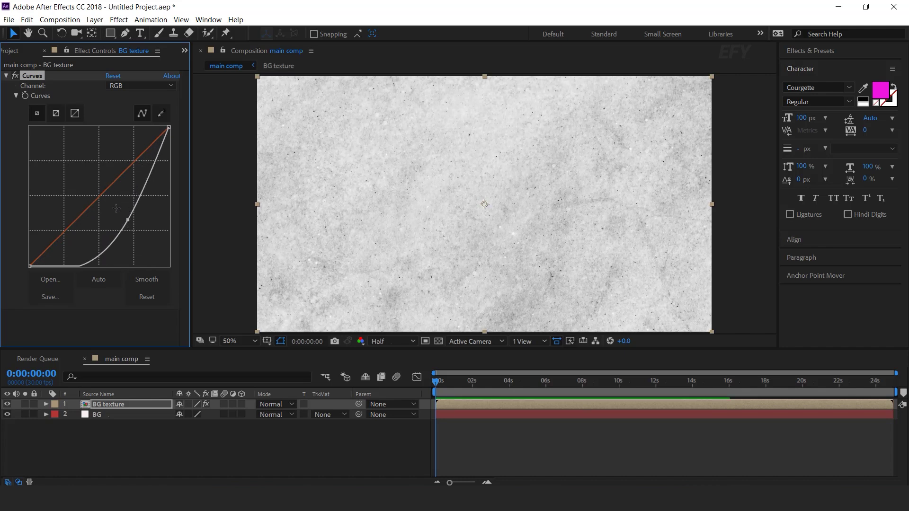
Step: Apply Motion Tile to the BG texture layer with output width and height of 300 and Mirror Edges enabled
{"action": "left_click", "coordinate": [120, 405]}
{"action": "key", "text": "ctrl+space"}
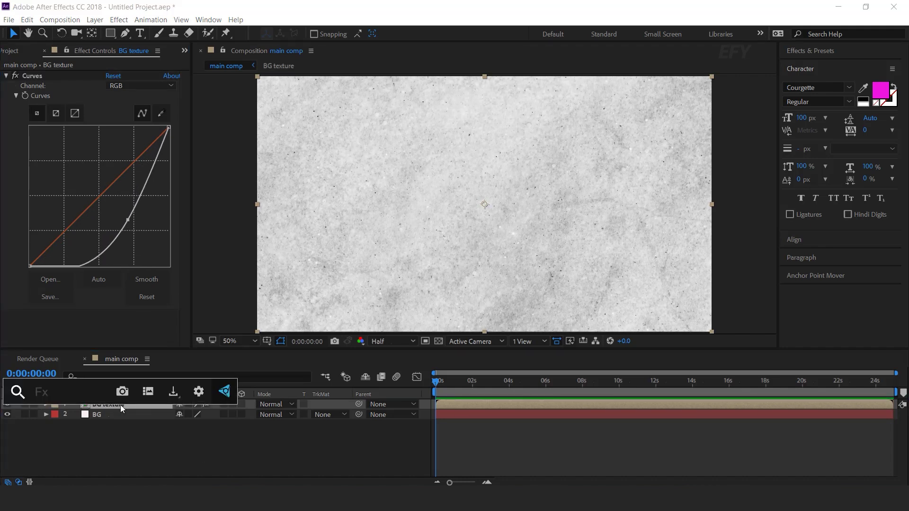
{"action": "type", "text": "moti"}
{"action": "key", "text": "Return"}
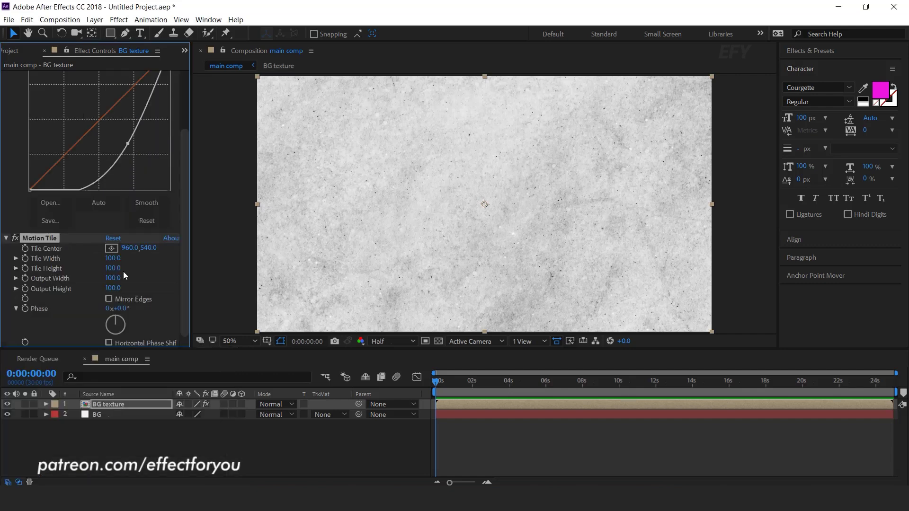
{"action": "left_click", "coordinate": [113, 280]}
{"action": "type", "text": "300"}
{"action": "key", "text": "Tab"}
{"action": "type", "text": "300"}
{"action": "key", "text": "Tab"}
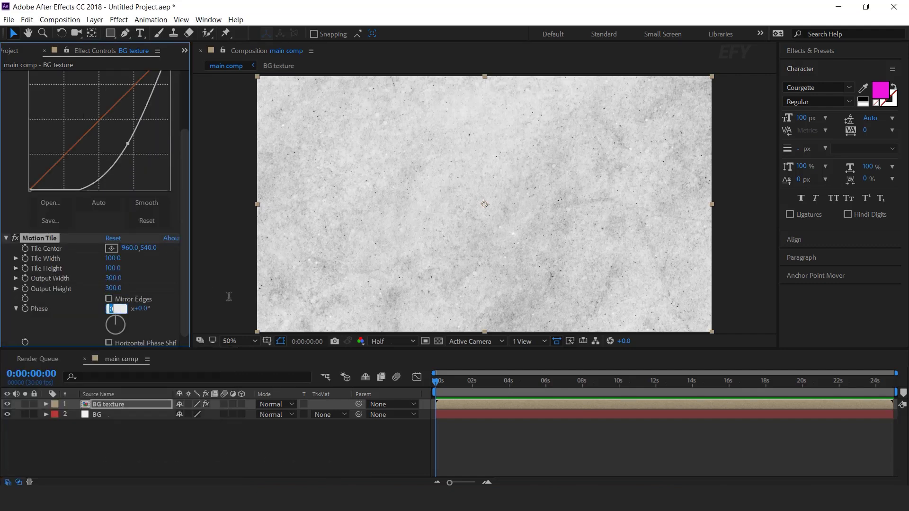
{"action": "left_click", "coordinate": [108, 299]}
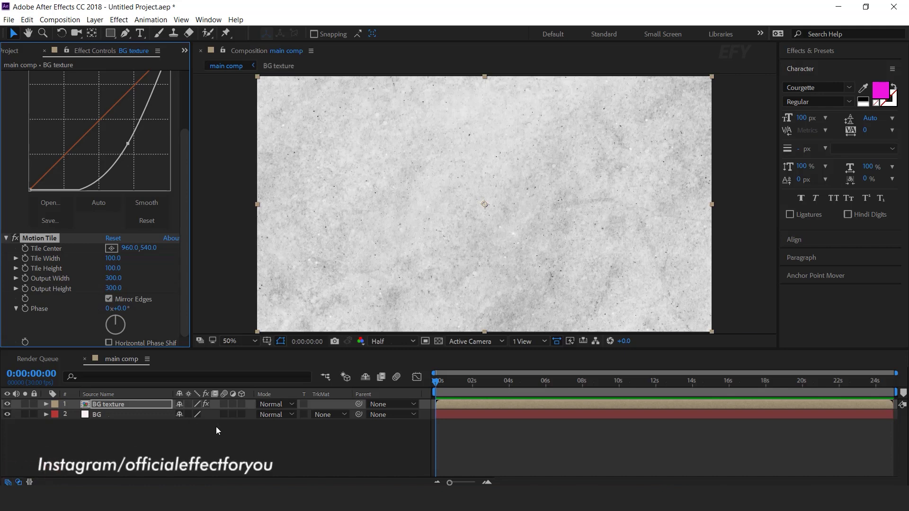
Step: Make the BG texture layer 3D and push it back in depth using the Top view, then restore the single view
{"action": "left_click", "coordinate": [259, 445]}
{"action": "left_click", "coordinate": [109, 407]}
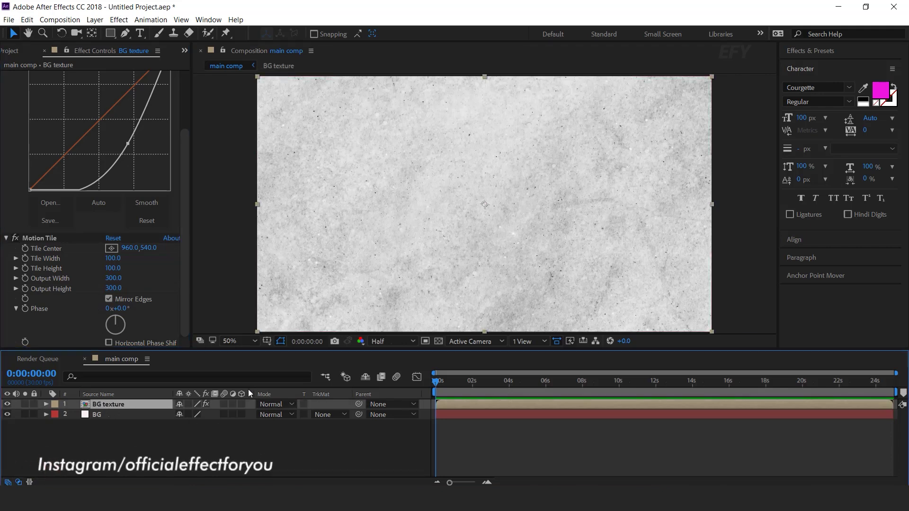
{"action": "left_click", "coordinate": [243, 404]}
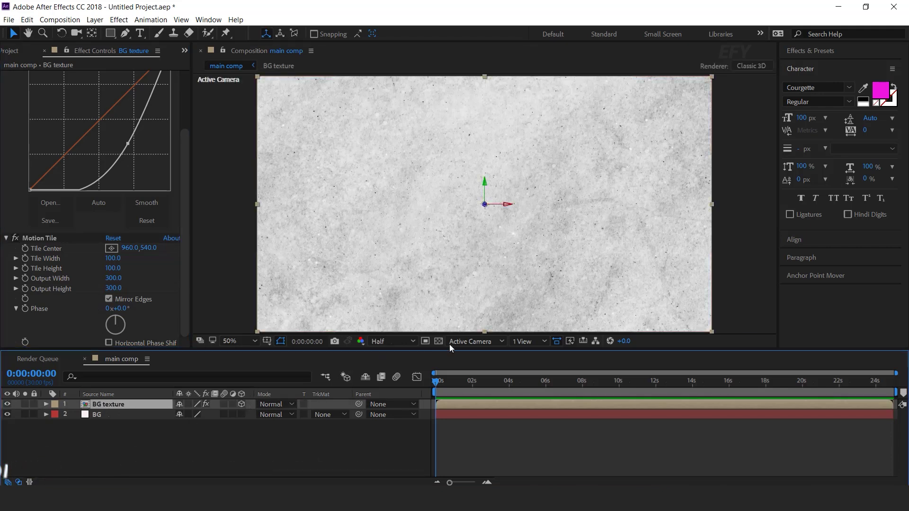
{"action": "left_click", "coordinate": [525, 342]}
{"action": "left_click", "coordinate": [544, 365]}
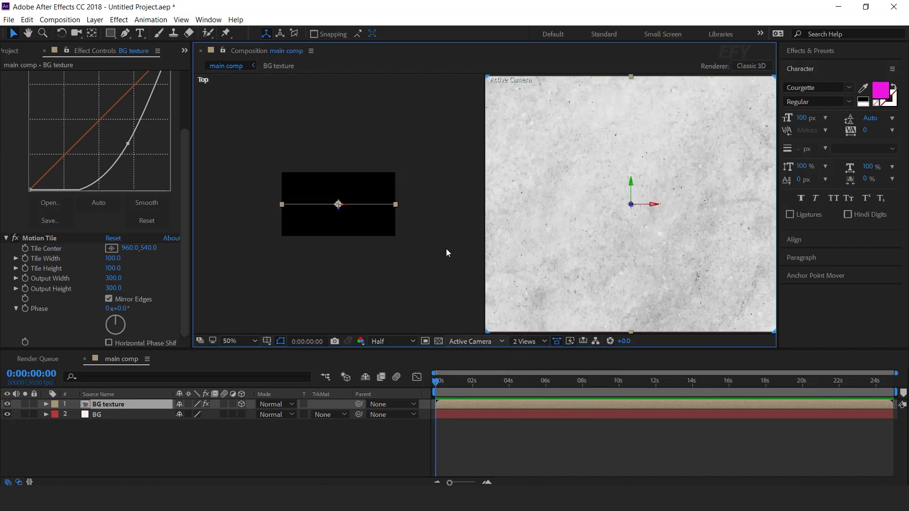
{"action": "left_click_drag", "start_coordinate": [338, 212], "coordinate": [339, 144]}
{"action": "left_click", "coordinate": [534, 344]}
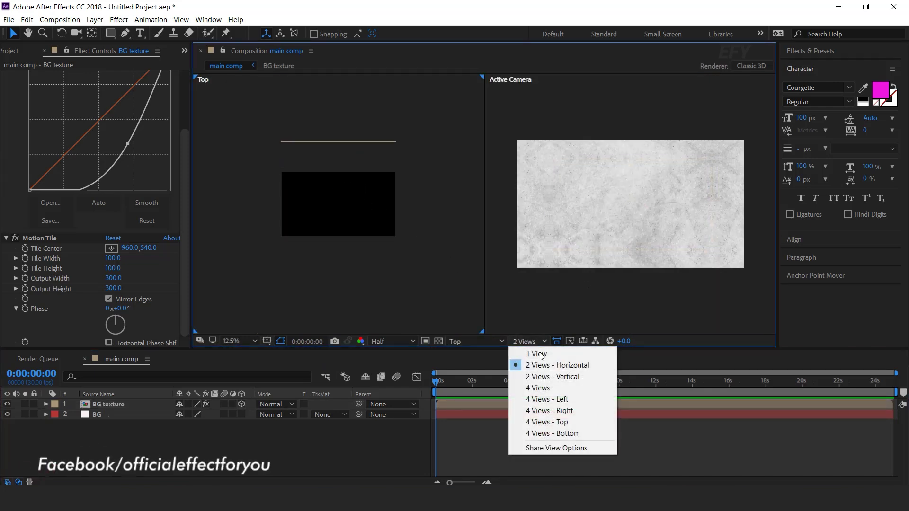
{"action": "left_click", "coordinate": [549, 353]}
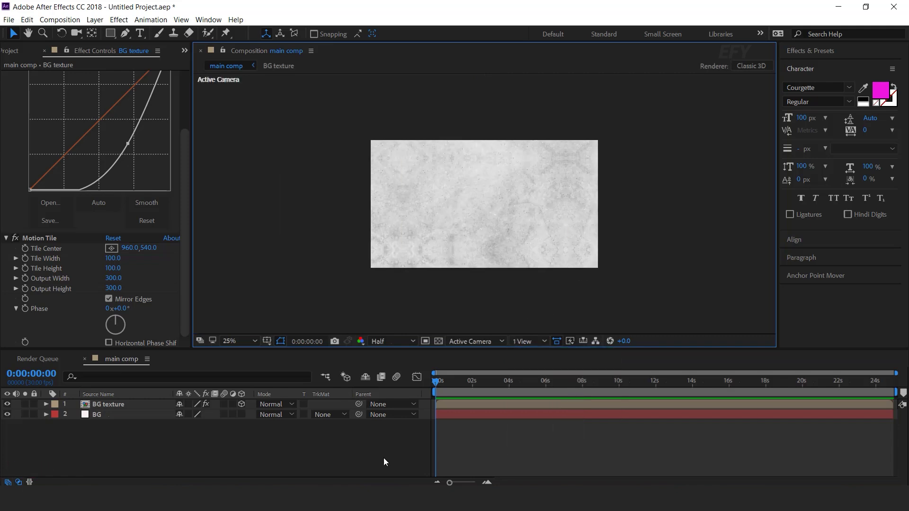
Step: Create a 1920 × 1080, 25-second composition named "placeholder 1"
{"action": "left_click", "coordinate": [385, 433]}
{"action": "left_click", "coordinate": [16, 49]}
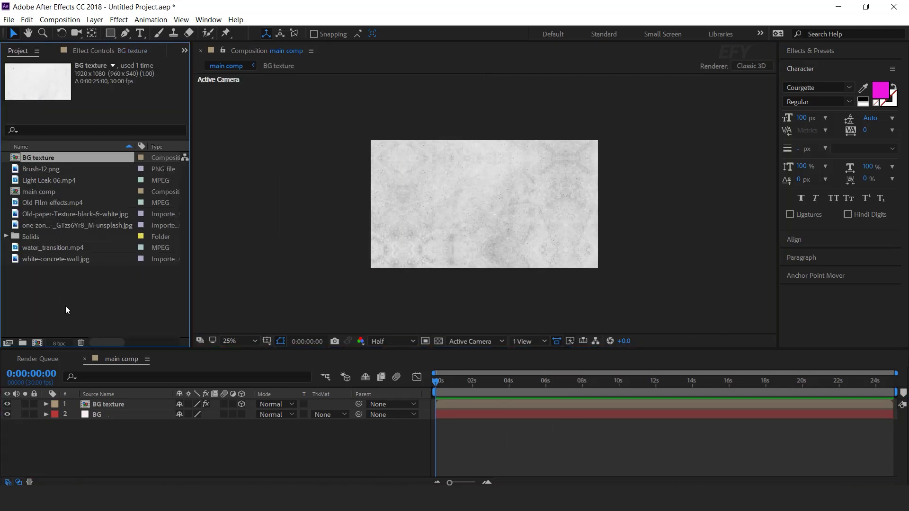
{"action": "left_click", "coordinate": [37, 342]}
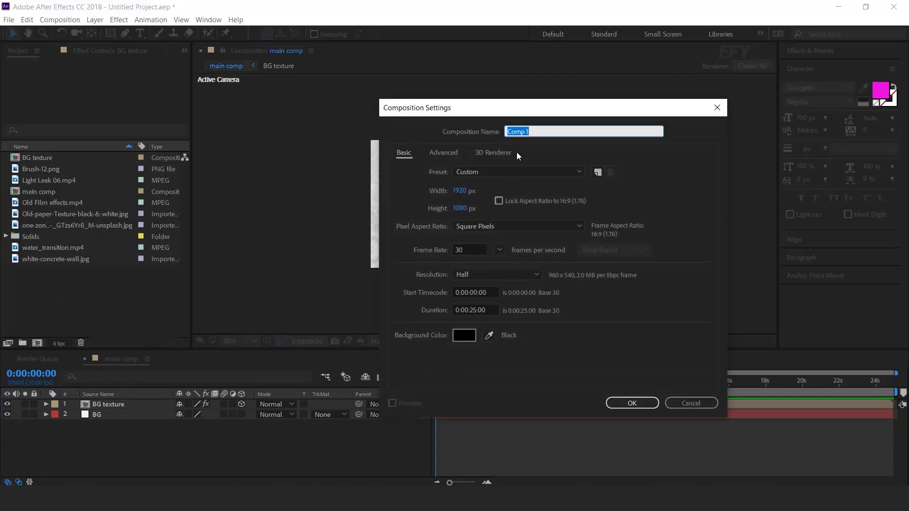
{"action": "type", "text": "placeholder 1"}
{"action": "key", "text": "Return"}
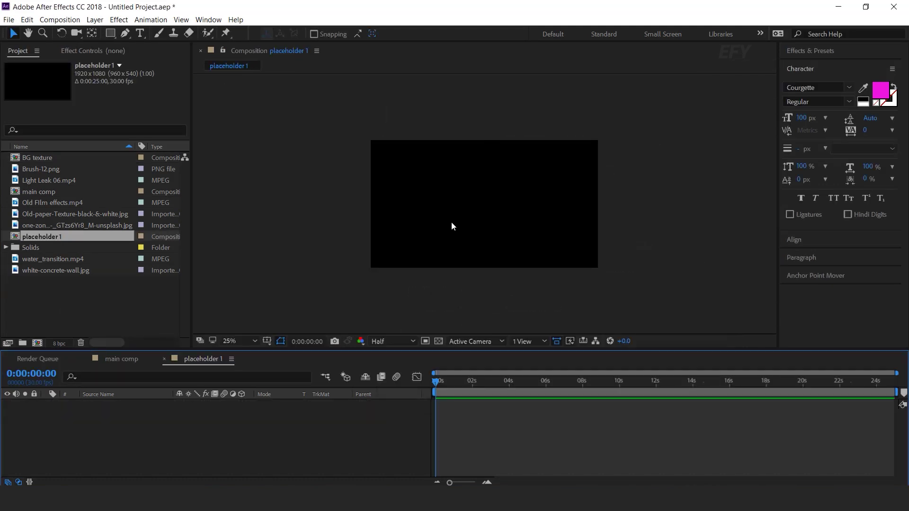
Step: Add the wedding photo to placeholder 1, scale it to 32.2% and shift it slightly down in the frame
{"action": "left_click_drag", "start_coordinate": [76, 226], "coordinate": [155, 428]}
{"action": "key", "text": "s"}
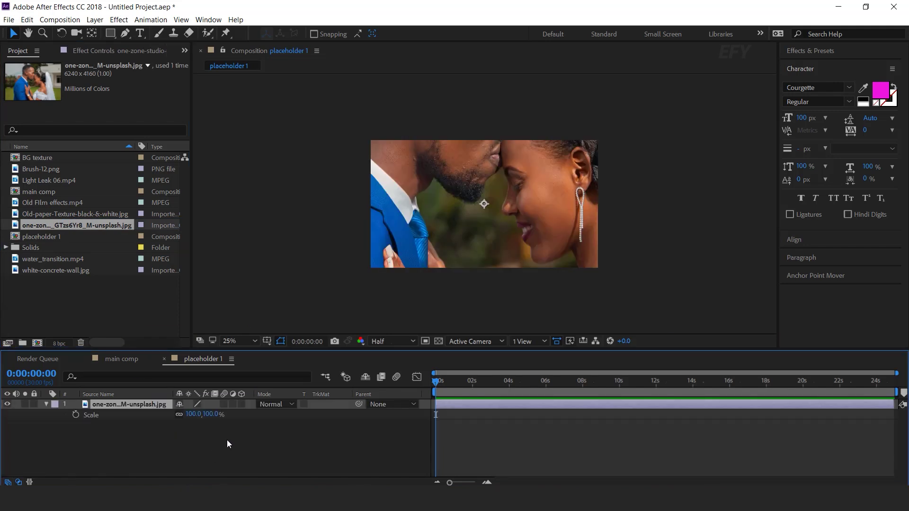
{"action": "left_click_drag", "start_coordinate": [204, 414], "coordinate": [115, 408]}
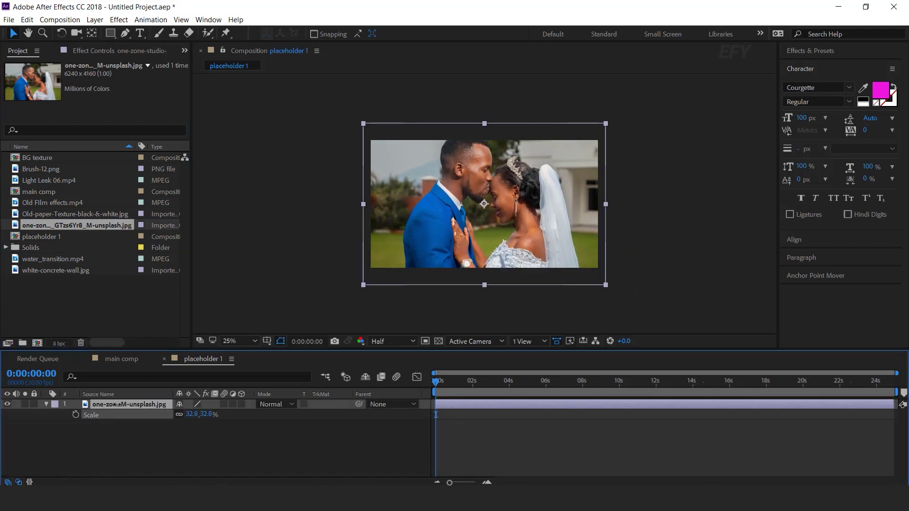
{"action": "left_click_drag", "start_coordinate": [495, 225], "coordinate": [495, 234]}
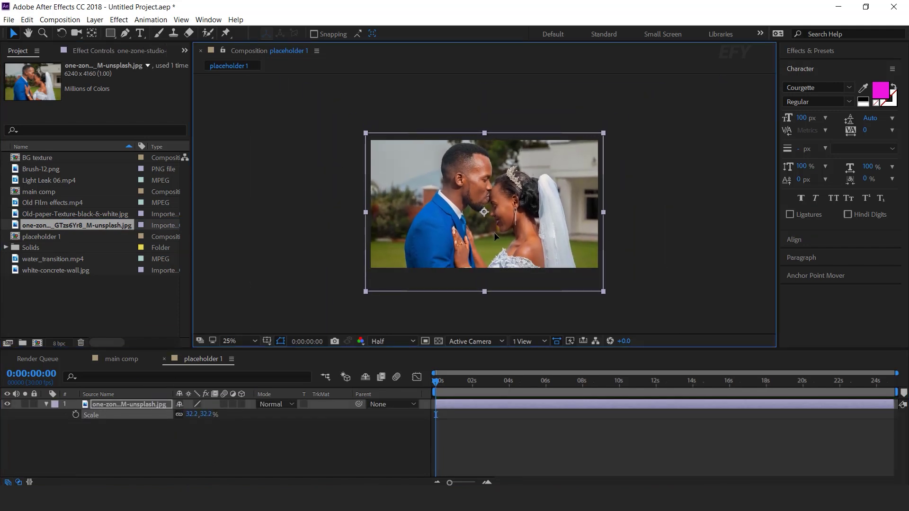
{"action": "left_click", "coordinate": [294, 438]}
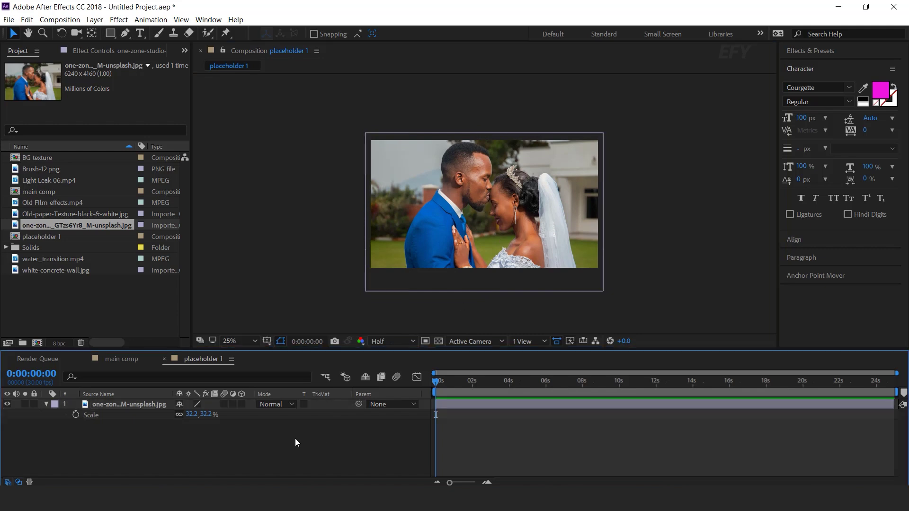
Step: Close placeholder 1 and add it to main comp as a 3D layer above BG texture
{"action": "left_click", "coordinate": [164, 360]}
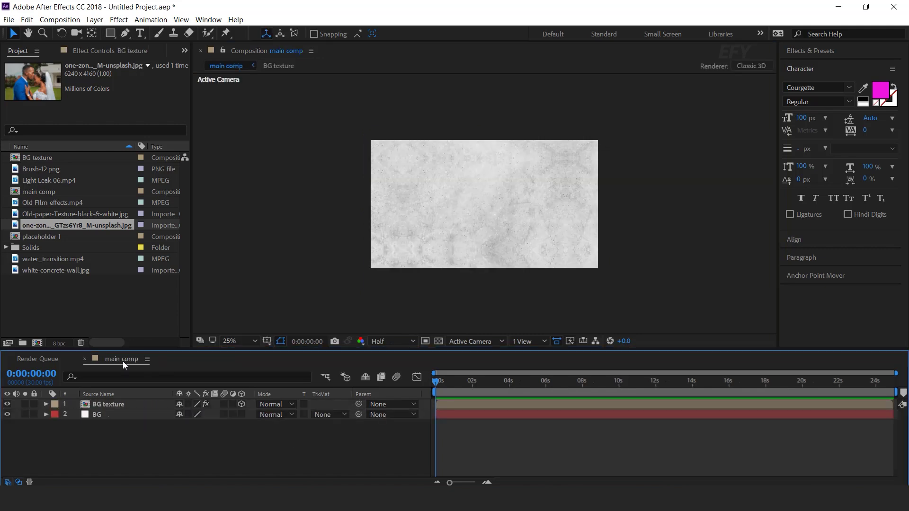
{"action": "left_click", "coordinate": [87, 307]}
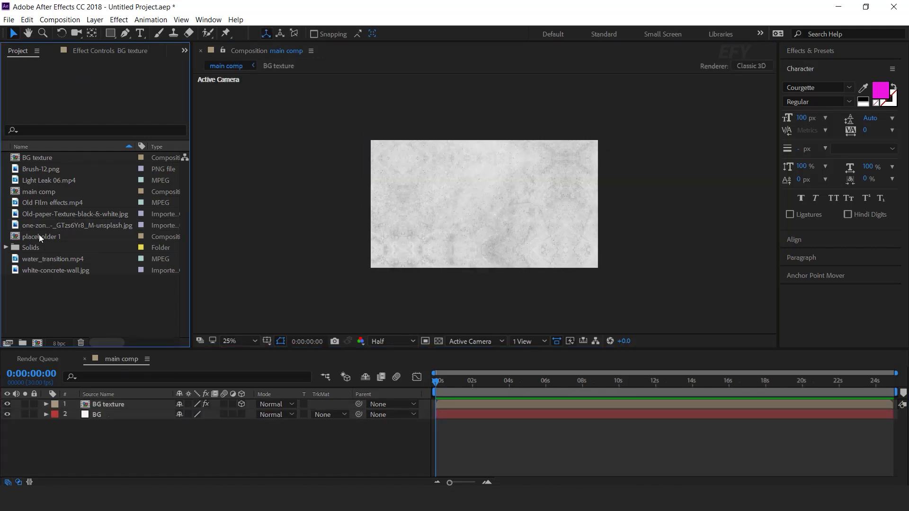
{"action": "left_click_drag", "start_coordinate": [39, 236], "coordinate": [140, 404]}
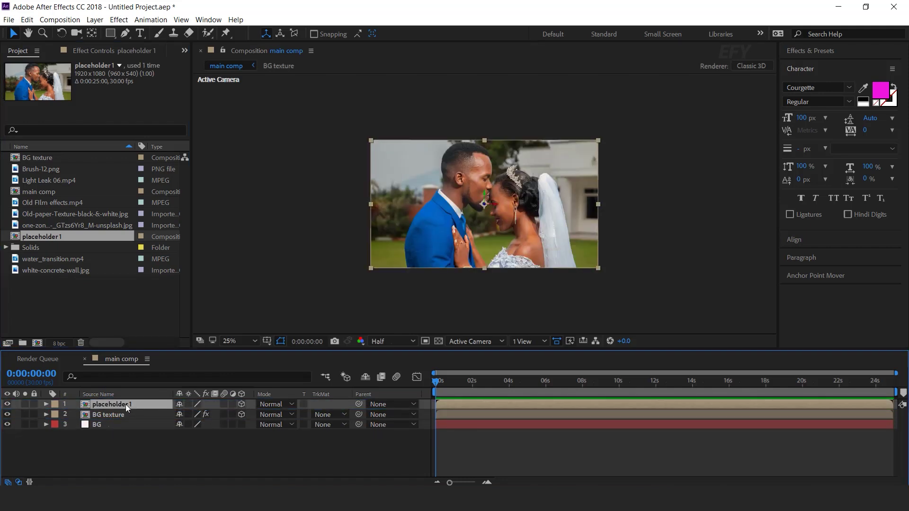
Step: Apply the Tint and Cartoon effects to the placeholder 1 layer
{"action": "key", "text": "ctrl+space"}
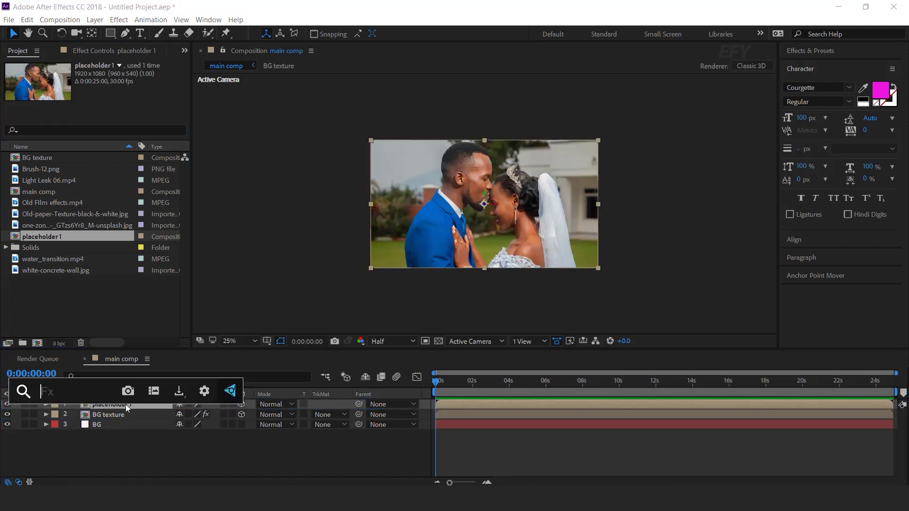
{"action": "type", "text": "tint"}
{"action": "key", "text": "Return"}
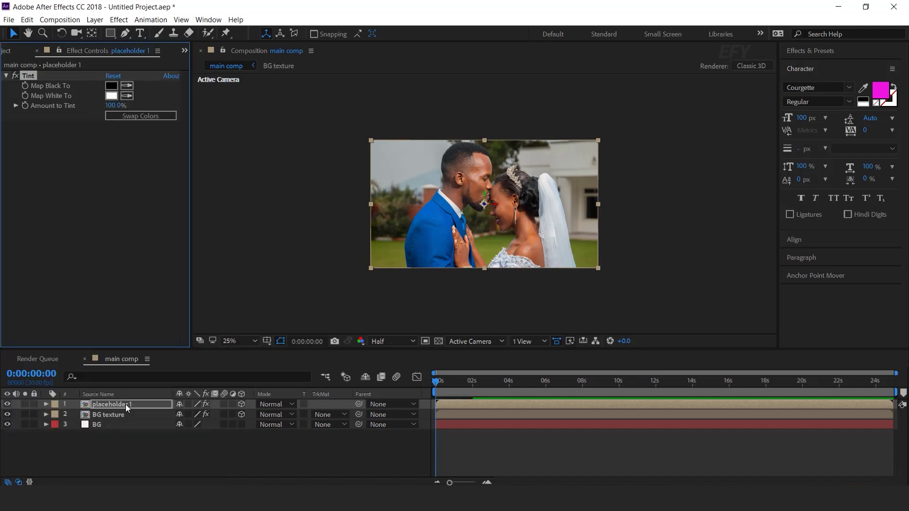
{"action": "key", "text": "ctrl+space"}
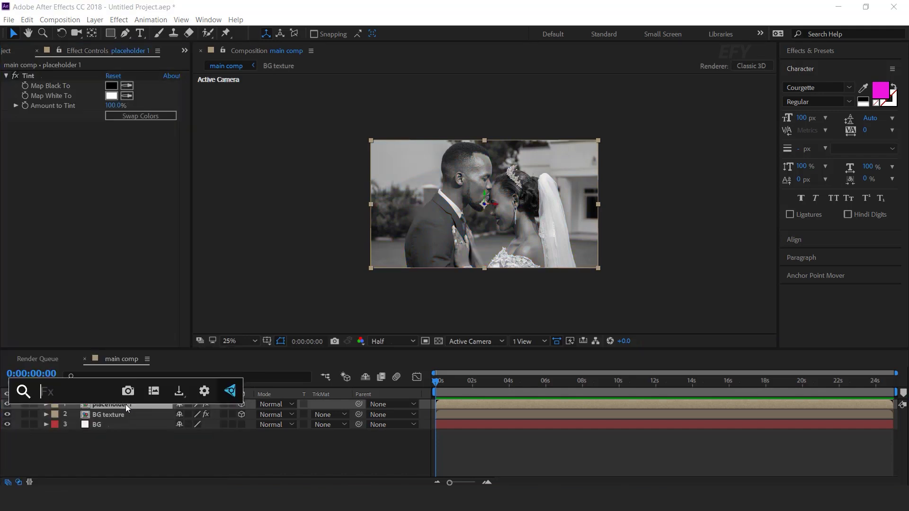
{"action": "type", "text": "carto"}
{"action": "key", "text": "Return"}
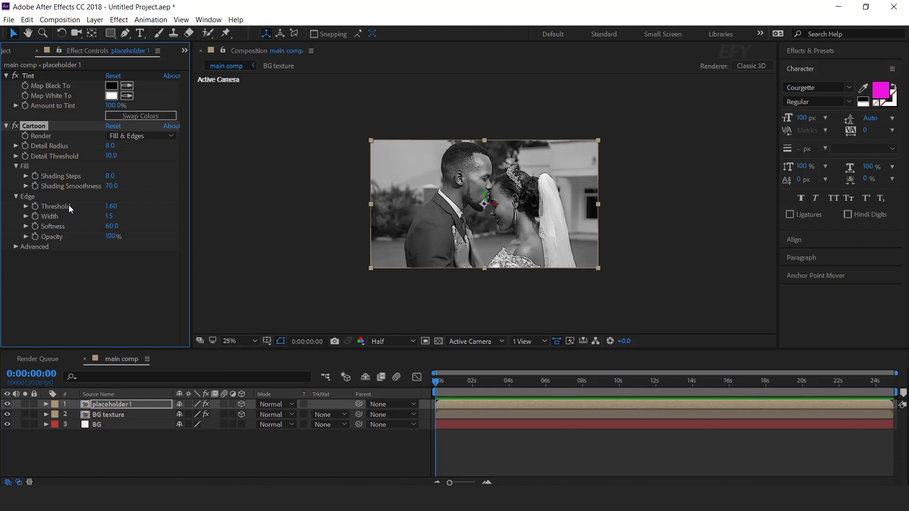
Step: Set the Cartoon effect's edge threshold to 2 and edge width to 2
{"action": "left_click", "coordinate": [112, 206]}
{"action": "type", "text": "2"}
{"action": "key", "text": "Tab"}
{"action": "type", "text": "2"}
{"action": "key", "text": "Return"}
{"action": "left_click", "coordinate": [359, 461]}
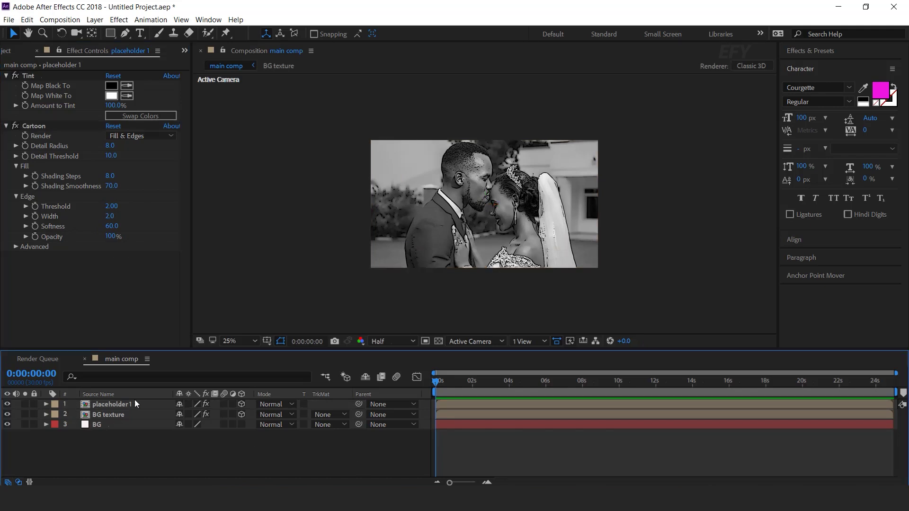
Step: Apply Fast Blur (Legacy) to the placeholder 1 layer with a blurriness of 5
{"action": "left_click", "coordinate": [121, 405]}
{"action": "key", "text": "ctrl+space"}
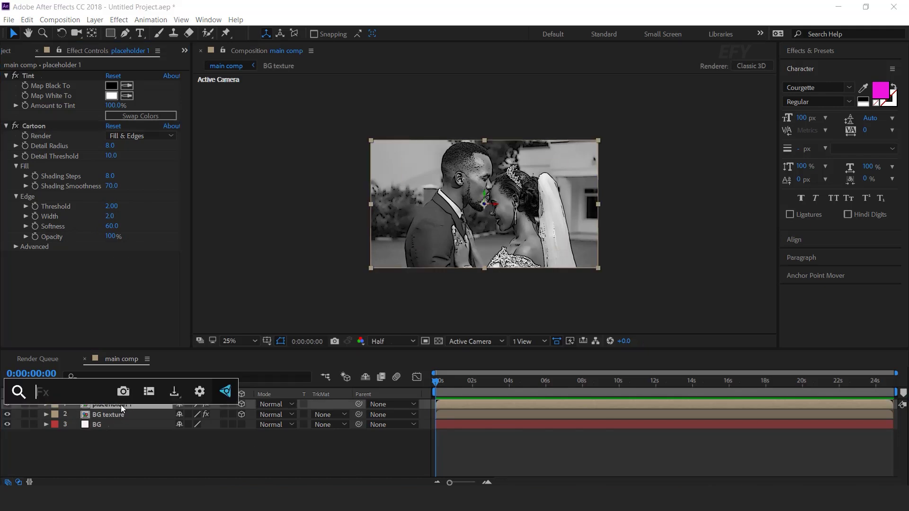
{"action": "type", "text": "fa"}
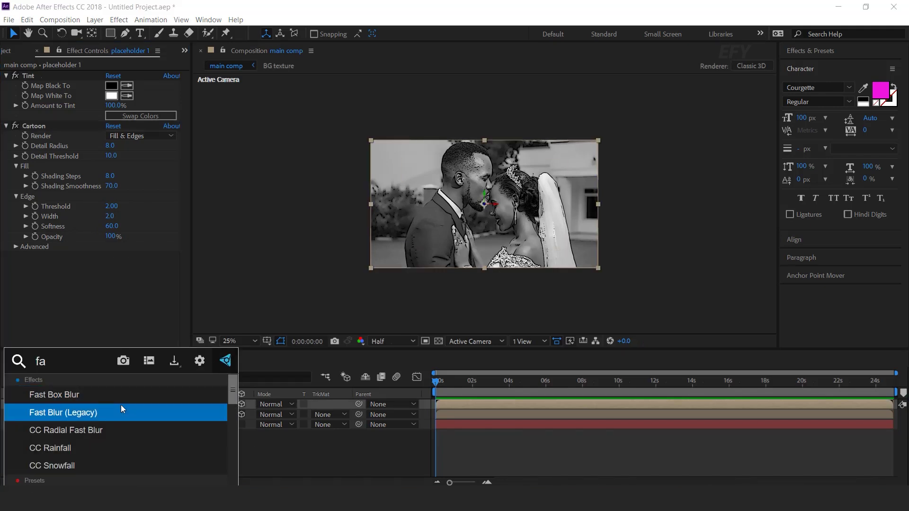
{"action": "left_click", "coordinate": [121, 409]}
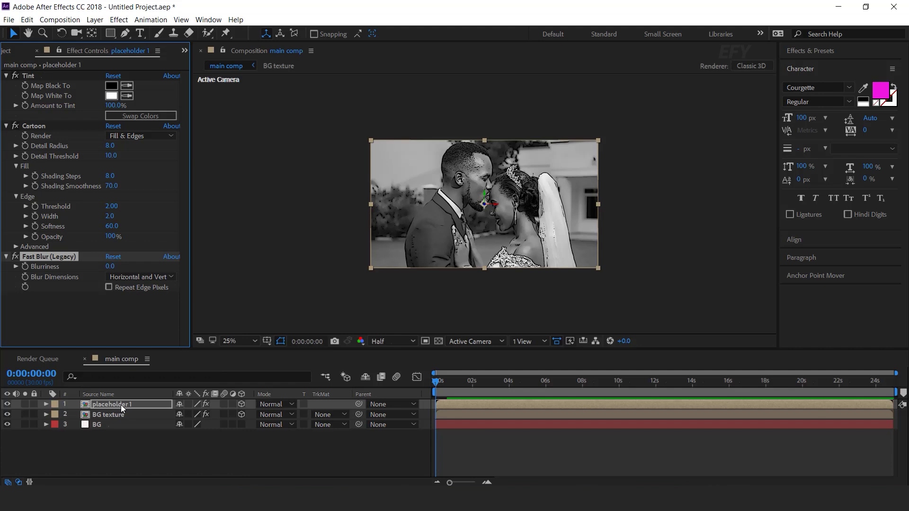
{"action": "left_click", "coordinate": [115, 265]}
{"action": "type", "text": "5"}
{"action": "key", "text": "Return"}
{"action": "key", "text": "period"}
{"action": "key", "text": "comma"}
Step: Set the placeholder 1 layer's opacity to 20%
{"action": "left_click", "coordinate": [129, 403]}
{"action": "key", "text": "t"}
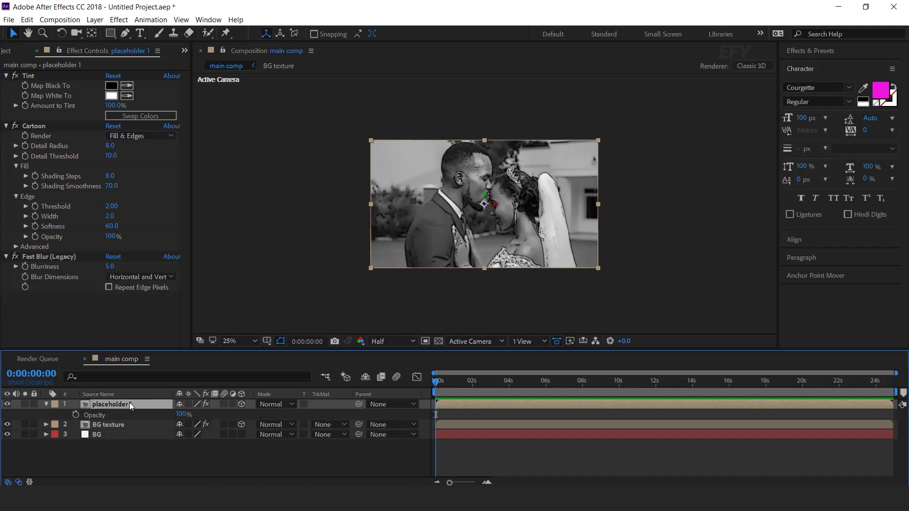
{"action": "left_click", "coordinate": [181, 414]}
{"action": "type", "text": "20"}
{"action": "key", "text": "Return"}
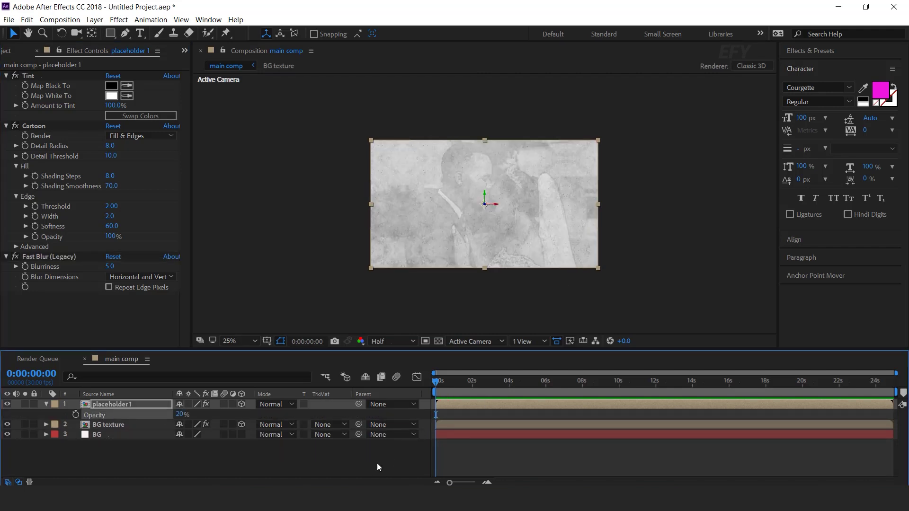
{"action": "left_click", "coordinate": [377, 463]}
{"action": "key", "text": "period"}
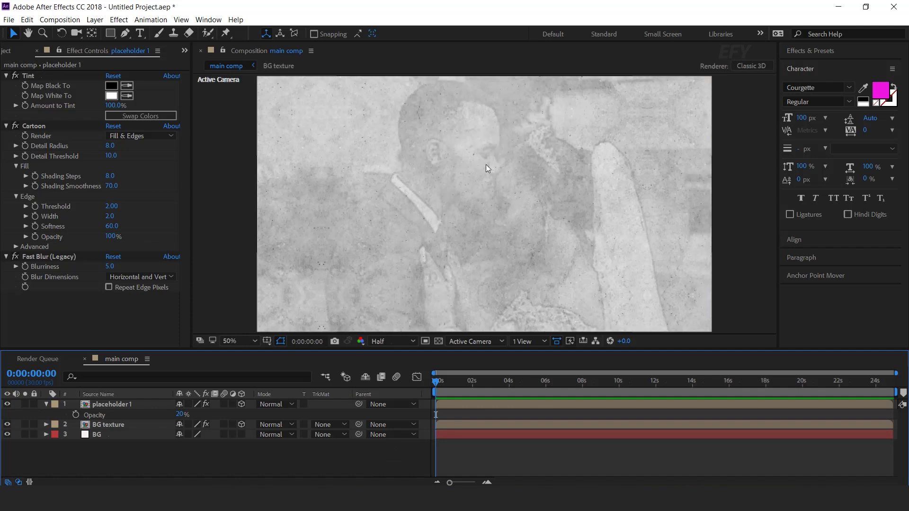
Step: Add an opacity keyframe of 0% to placeholder 1 at the start of the timeline
{"action": "mouse_move", "coordinate": [440, 383]}
{"action": "left_mouse_down"}
{"action": "mouse_move", "coordinate": [466, 383]}
{"action": "mouse_move", "coordinate": [454, 383]}
{"action": "left_mouse_up"}
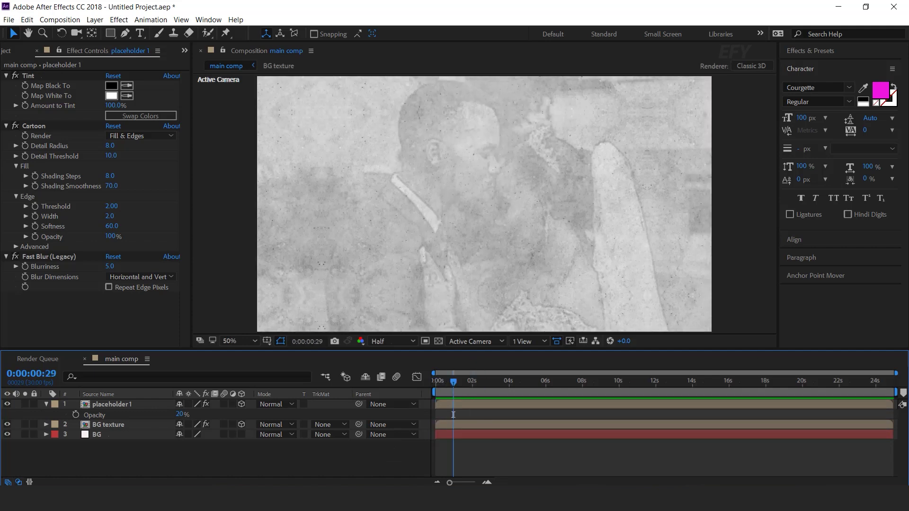
{"action": "left_click", "coordinate": [486, 483]}
{"action": "left_click", "coordinate": [486, 482]}
{"action": "key", "text": "Home"}
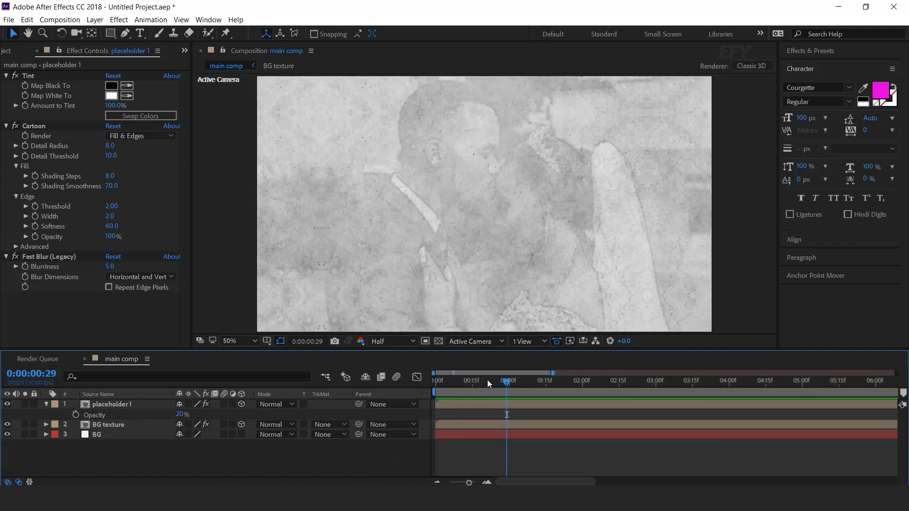
{"action": "left_click", "coordinate": [76, 415]}
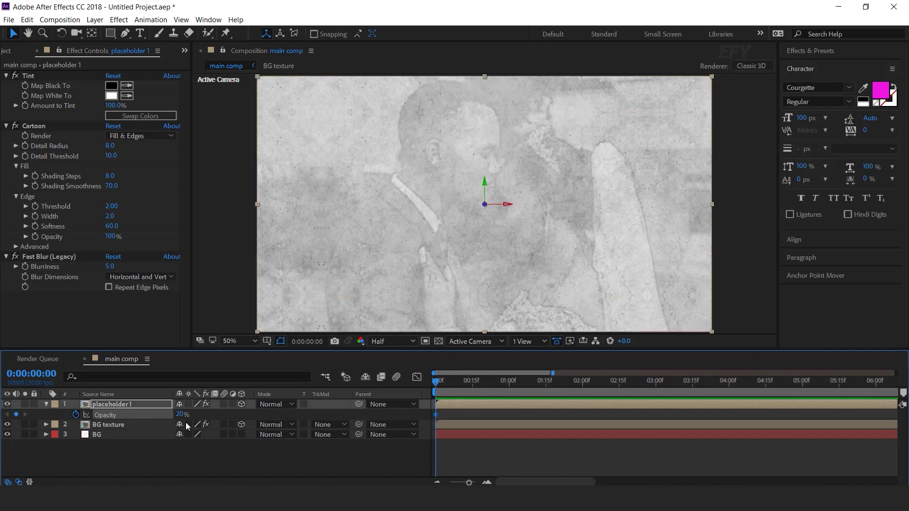
{"action": "left_click", "coordinate": [180, 414]}
{"action": "type", "text": "0"}
{"action": "key", "text": "Return"}
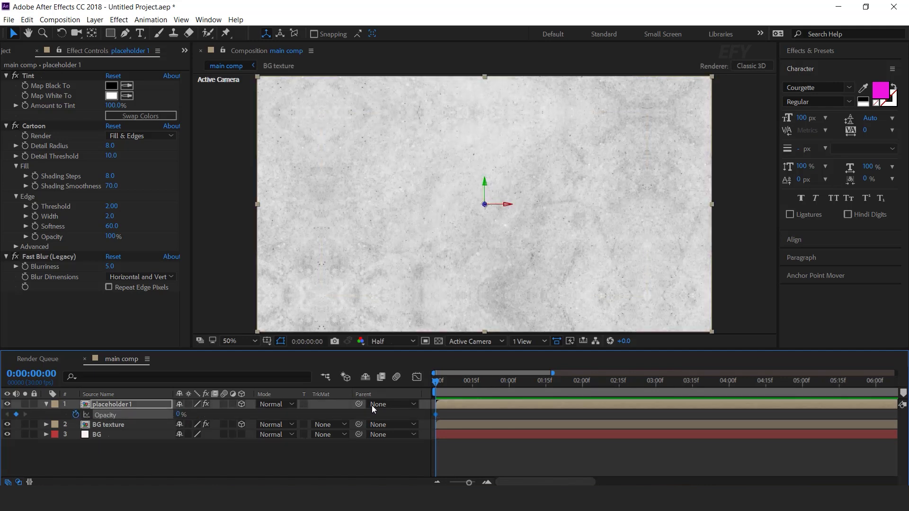
Step: Keyframe placeholder 1's opacity at 20% at 2 seconds, then preview the fade-in and collapse the layer
{"action": "left_click_drag", "start_coordinate": [519, 390], "coordinate": [582, 385]}
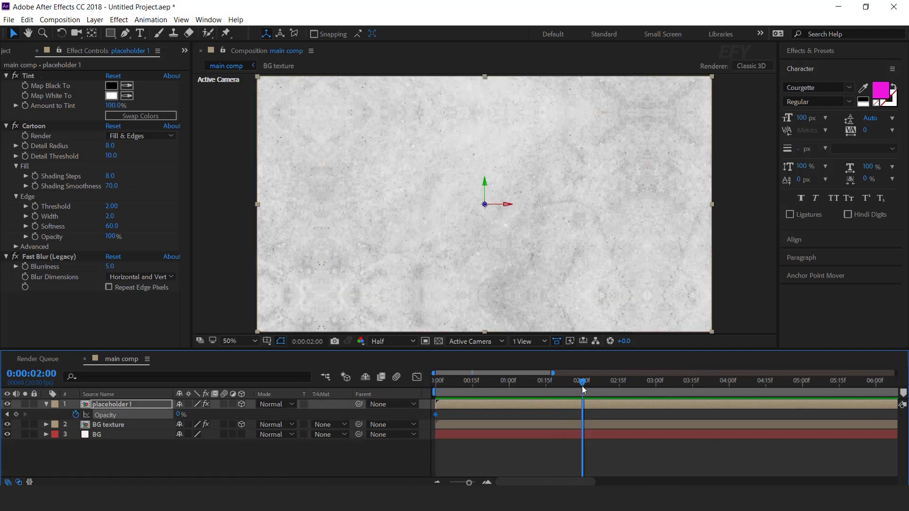
{"action": "left_click_drag", "start_coordinate": [174, 415], "coordinate": [178, 411]}
{"action": "left_click_drag", "start_coordinate": [553, 383], "coordinate": [434, 383]}
{"action": "key", "text": "space"}
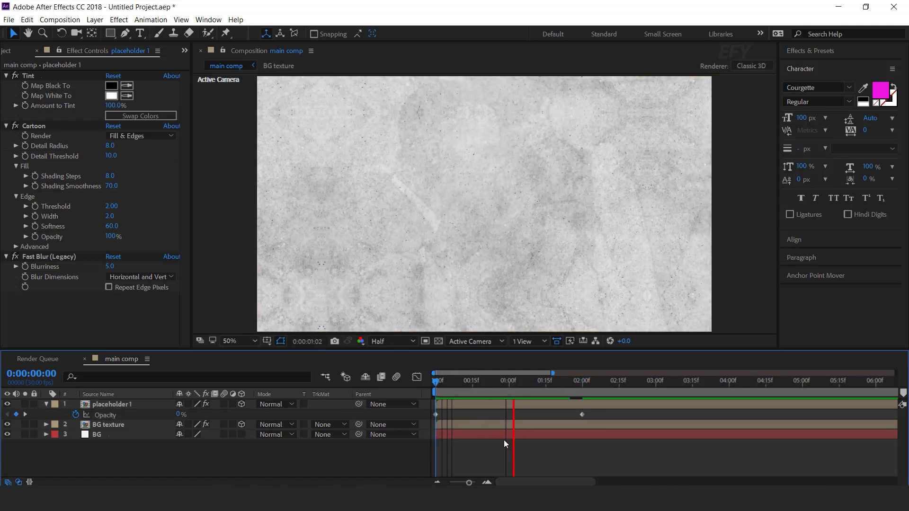
{"action": "mouse_move", "coordinate": [592, 382]}
{"action": "left_mouse_down"}
{"action": "mouse_move", "coordinate": [620, 383]}
{"action": "mouse_move", "coordinate": [582, 382]}
{"action": "left_mouse_up"}
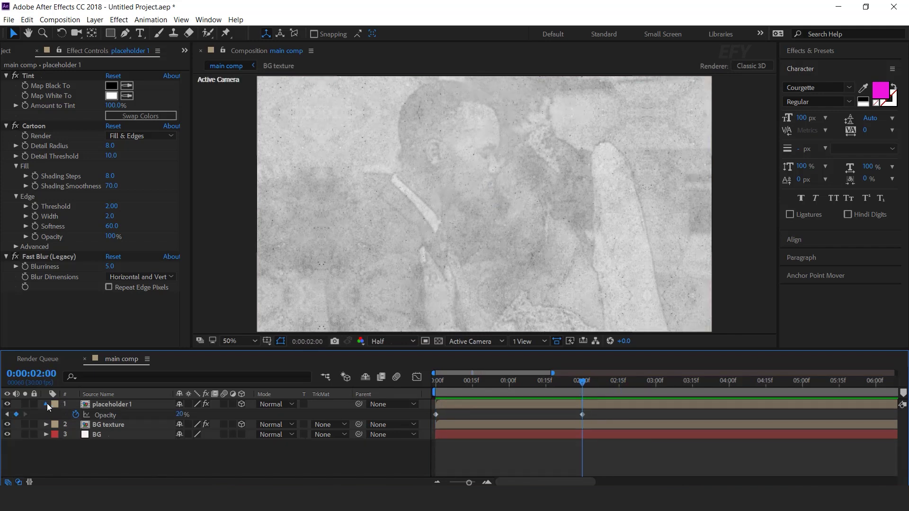
{"action": "left_click", "coordinate": [46, 404]}
Step: Create a new 1920 × 1080, 25-second composition named "matte 1"
{"action": "left_click", "coordinate": [552, 381]}
{"action": "key", "text": "comma"}
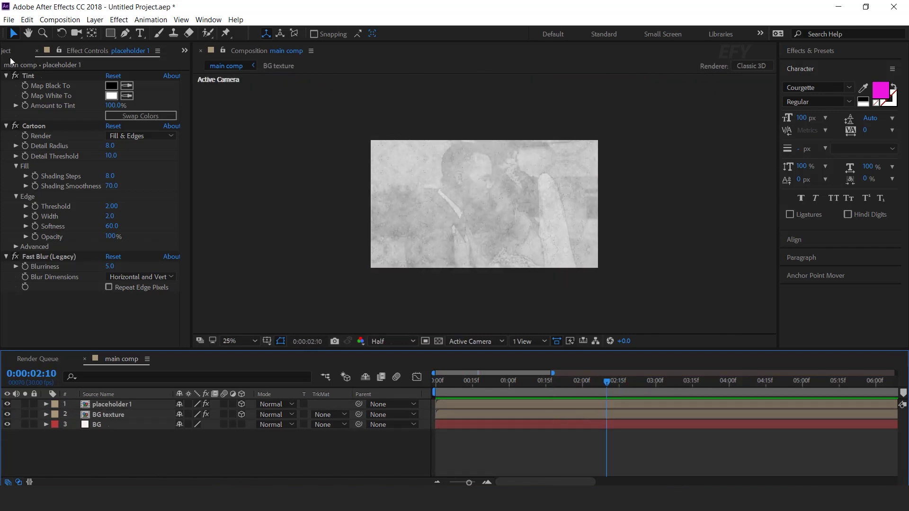
{"action": "left_click", "coordinate": [10, 50]}
{"action": "left_click", "coordinate": [38, 290]}
{"action": "left_click", "coordinate": [37, 342]}
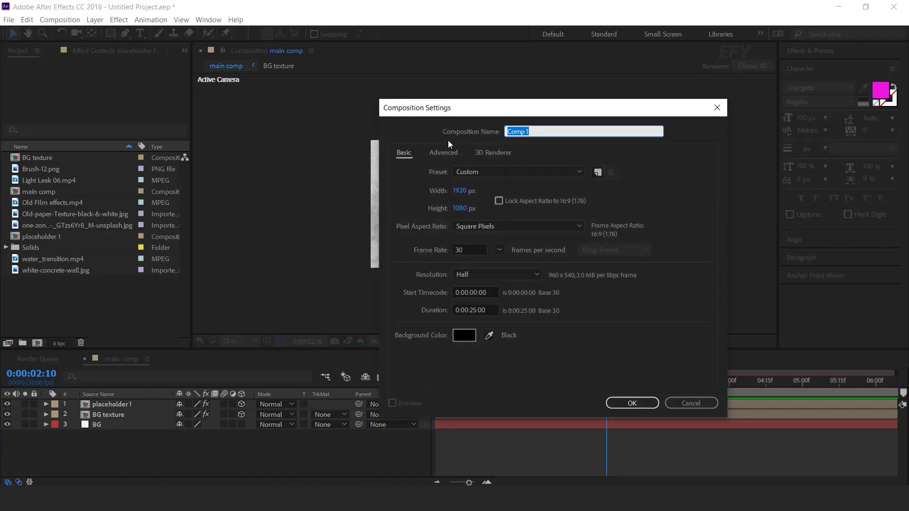
{"action": "type", "text": "matte 1"}
{"action": "key", "text": "Return"}
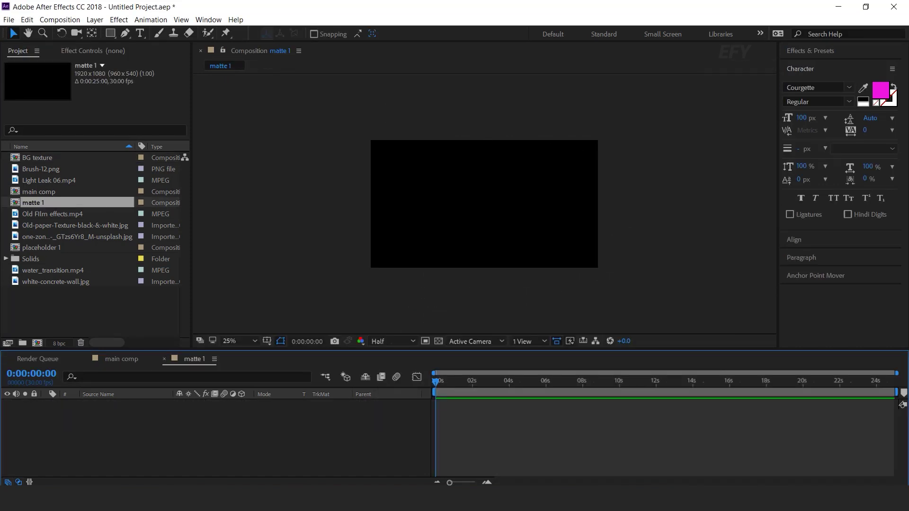
Step: Add water_transition.mp4 to matte 1, scrub through its first two seconds and close the composition
{"action": "left_click_drag", "start_coordinate": [56, 274], "coordinate": [193, 431]}
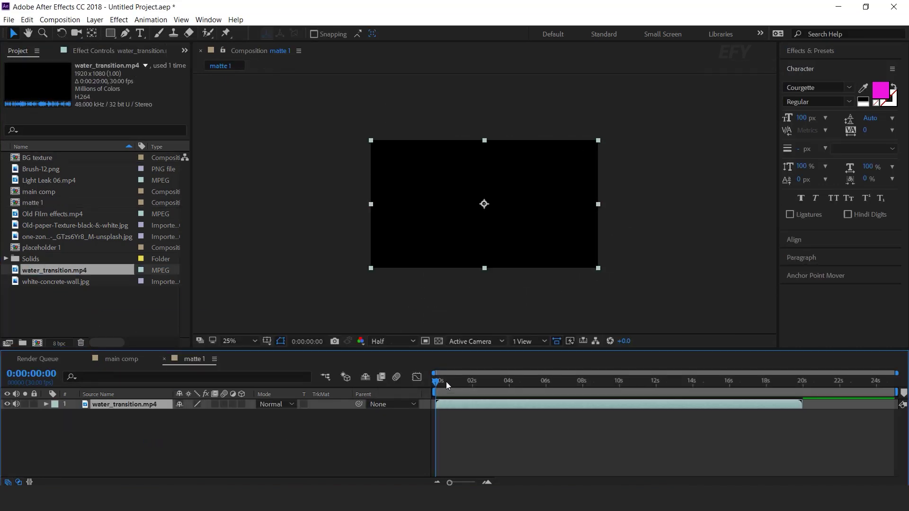
{"action": "left_click_drag", "start_coordinate": [446, 381], "coordinate": [477, 395]}
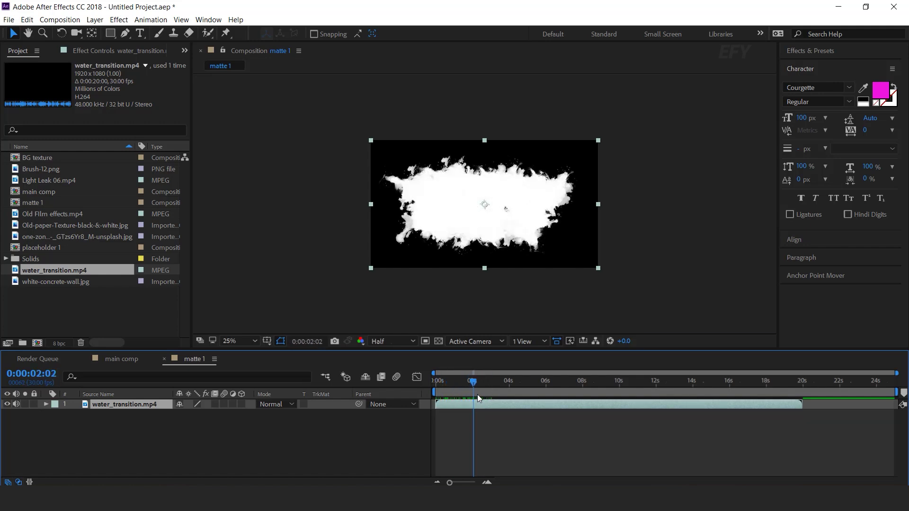
{"action": "left_click", "coordinate": [306, 437]}
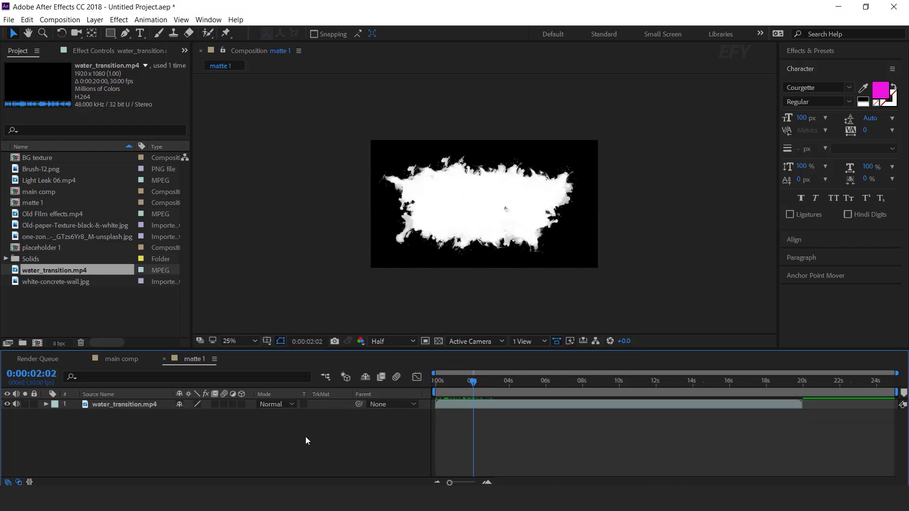
{"action": "left_click", "coordinate": [164, 359]}
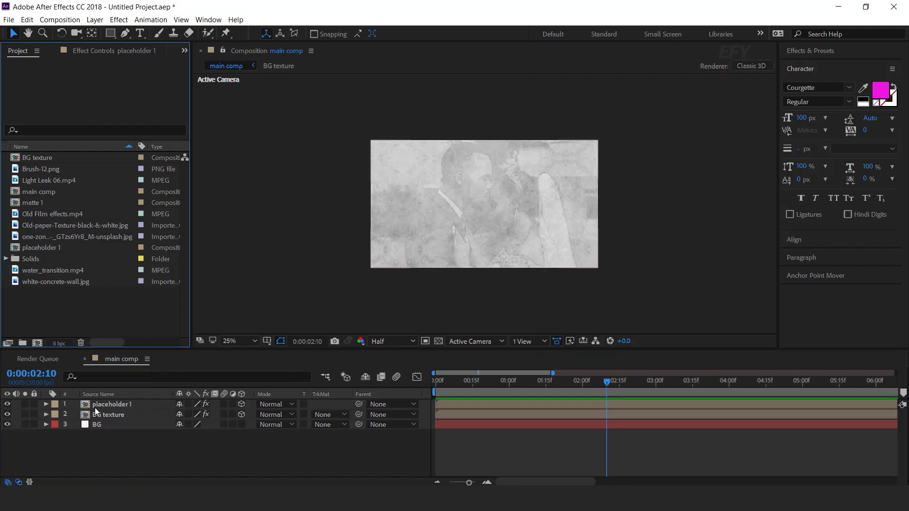
Step: Duplicate the placeholder 1 layer in main comp and add matte 1 above the copy as a 3D layer
{"action": "left_click", "coordinate": [116, 405]}
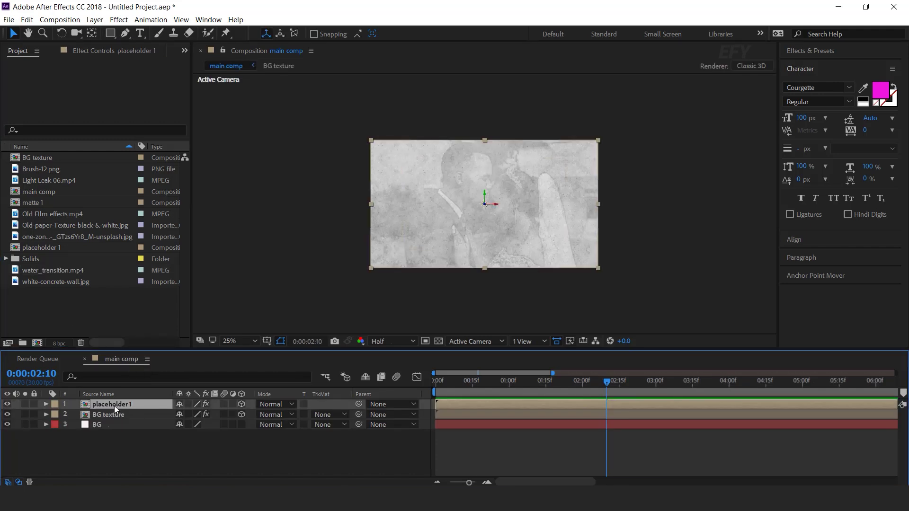
{"action": "key", "text": "ctrl+d"}
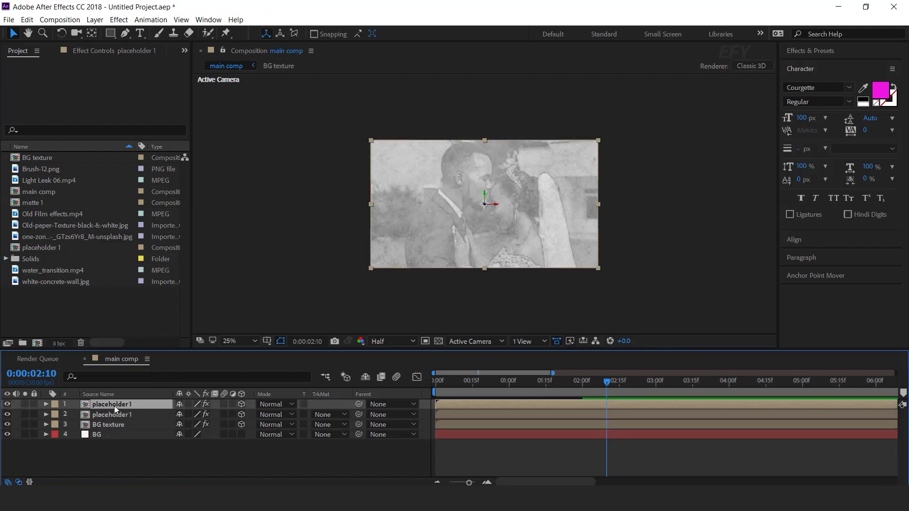
{"action": "left_click", "coordinate": [47, 203]}
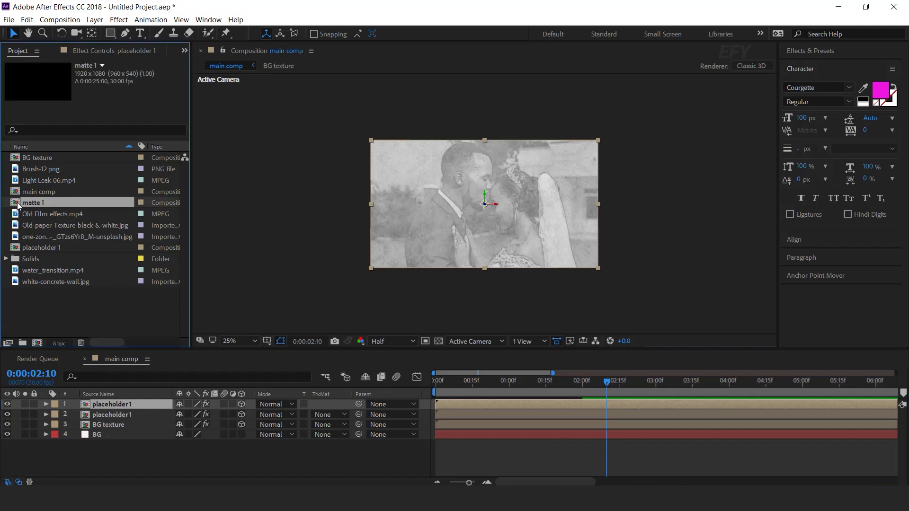
{"action": "left_click_drag", "start_coordinate": [19, 204], "coordinate": [113, 406]}
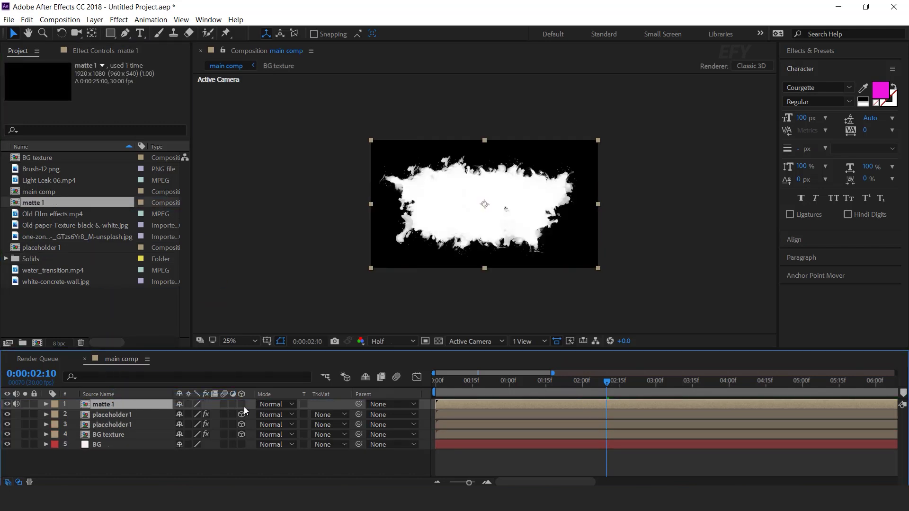
{"action": "left_click", "coordinate": [242, 405]}
Step: Set the upper placeholder 1 layer's track matte to Luma Matte "matte 1"
{"action": "left_click", "coordinate": [111, 415]}
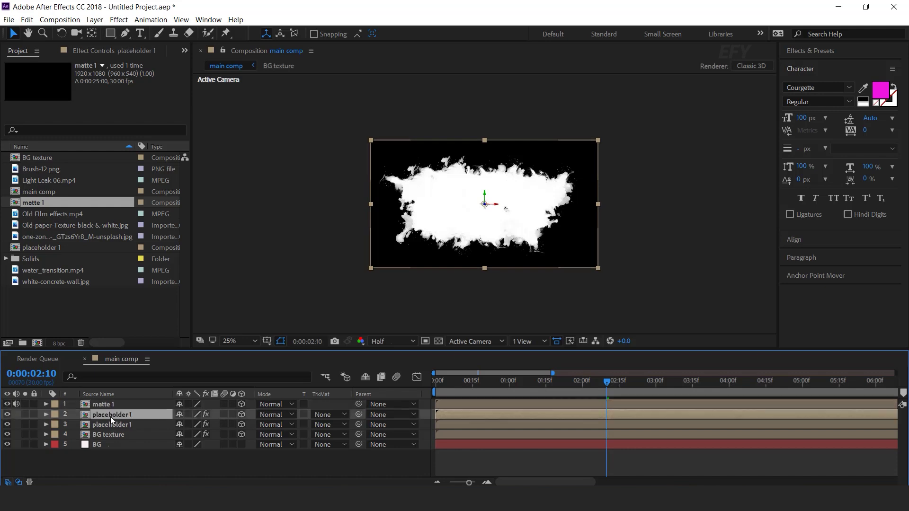
{"action": "left_click", "coordinate": [337, 415]}
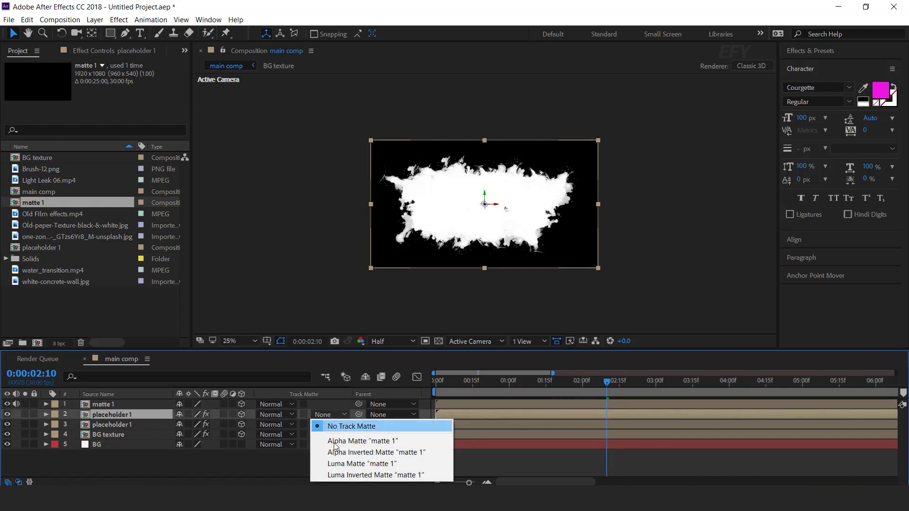
{"action": "left_click", "coordinate": [384, 462]}
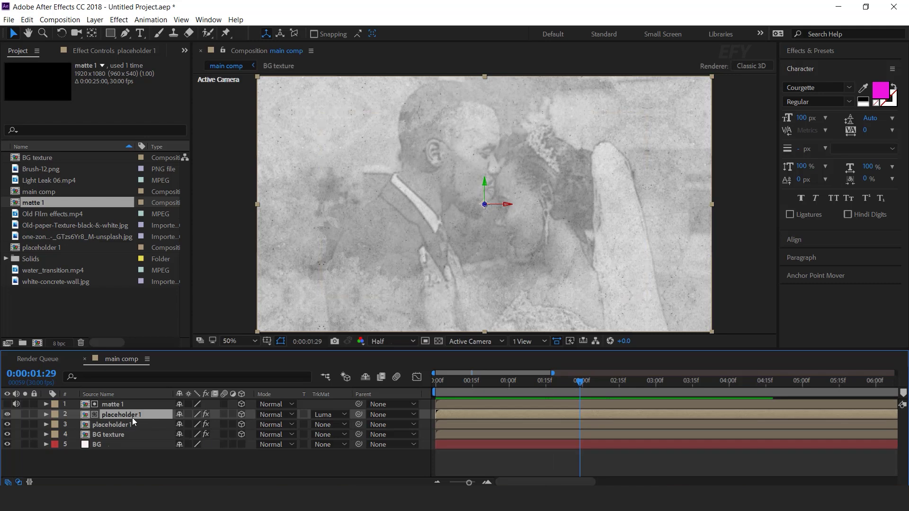
Step: Remove the opacity keyframes from the matted upper placeholder 1 layer and set its opacity to 50%
{"action": "key", "text": "t"}
{"action": "left_click_drag", "start_coordinate": [594, 423], "coordinate": [403, 428]}
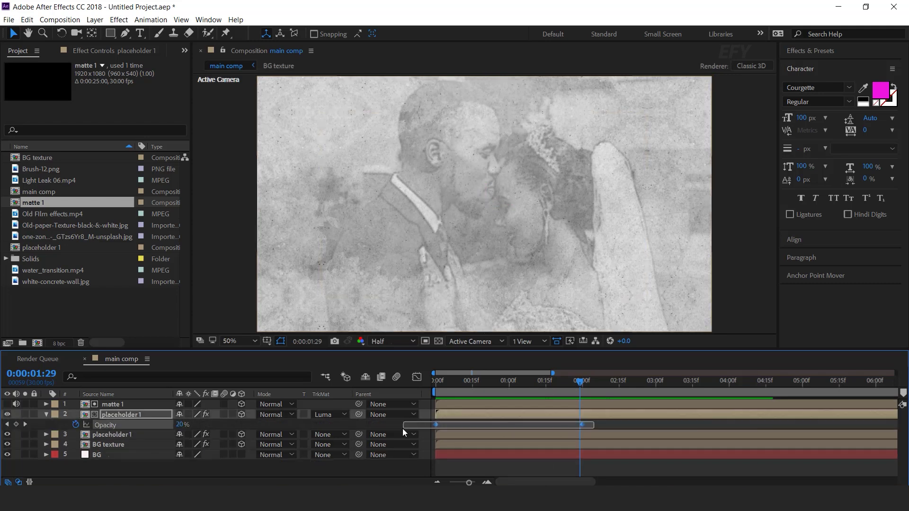
{"action": "key", "text": "Delete"}
{"action": "left_click", "coordinate": [189, 425]}
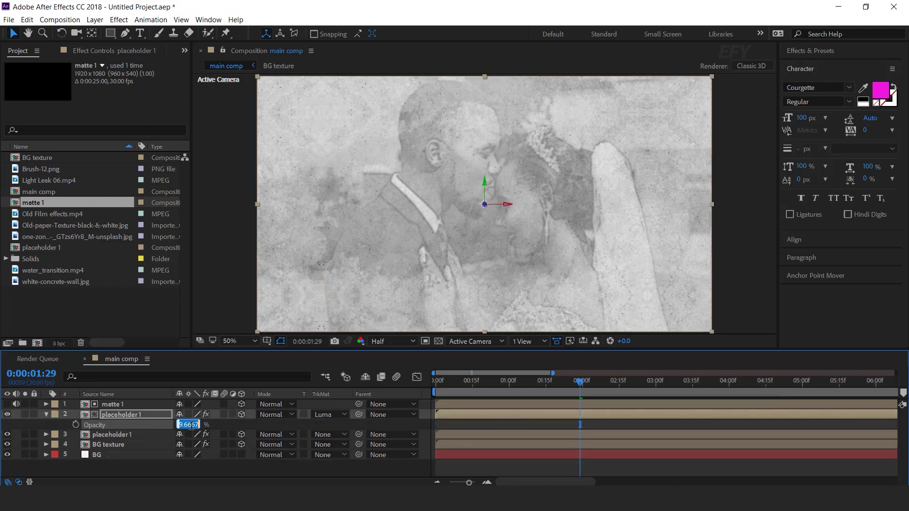
{"action": "type", "text": "50"}
{"action": "key", "text": "Return"}
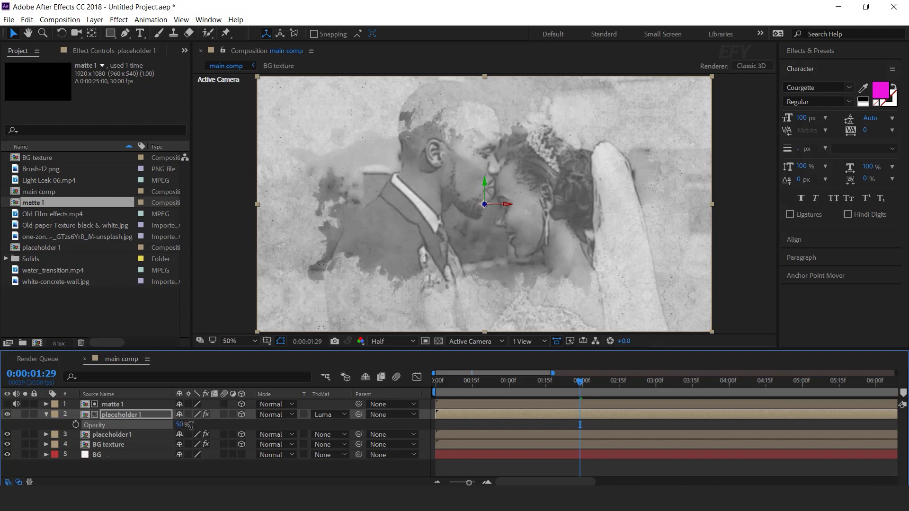
{"action": "left_click", "coordinate": [46, 415]}
Step: Preview the water-transition photo reveal in main comp from the first frame
{"action": "left_click", "coordinate": [474, 381]}
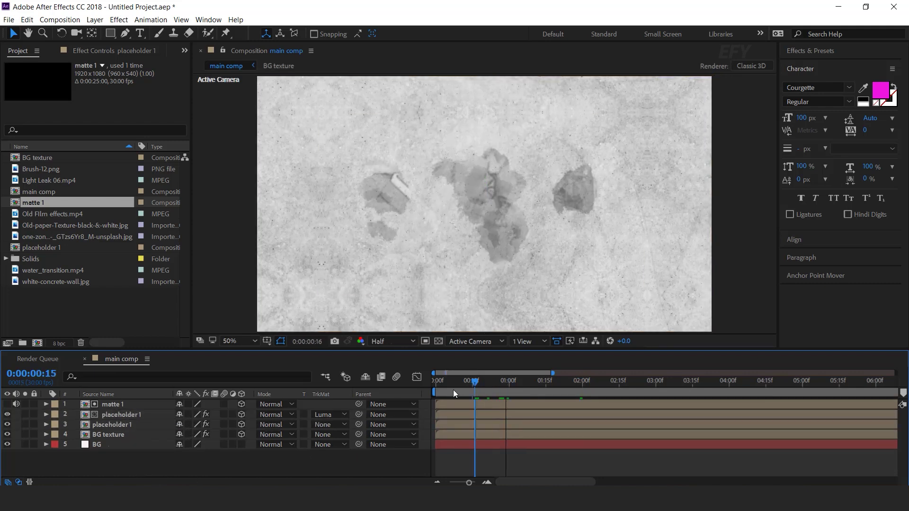
{"action": "key", "text": "Home"}
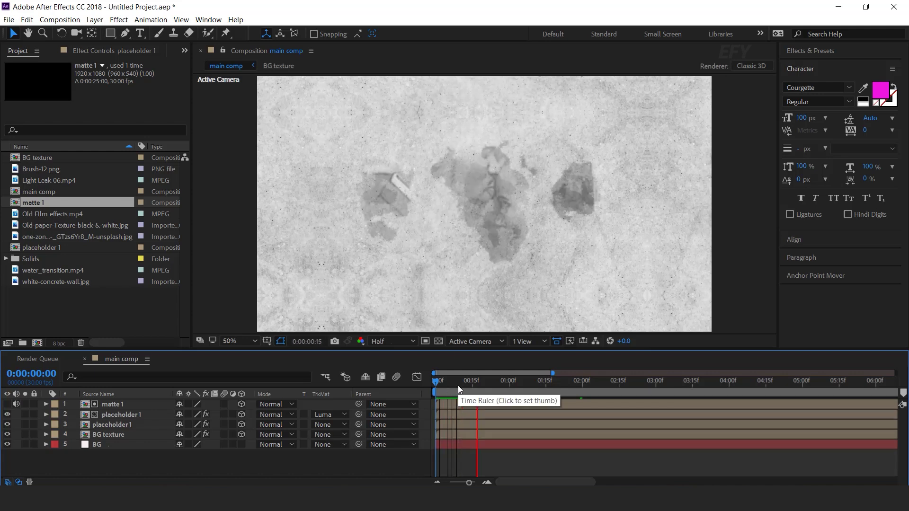
{"action": "key", "text": "space"}
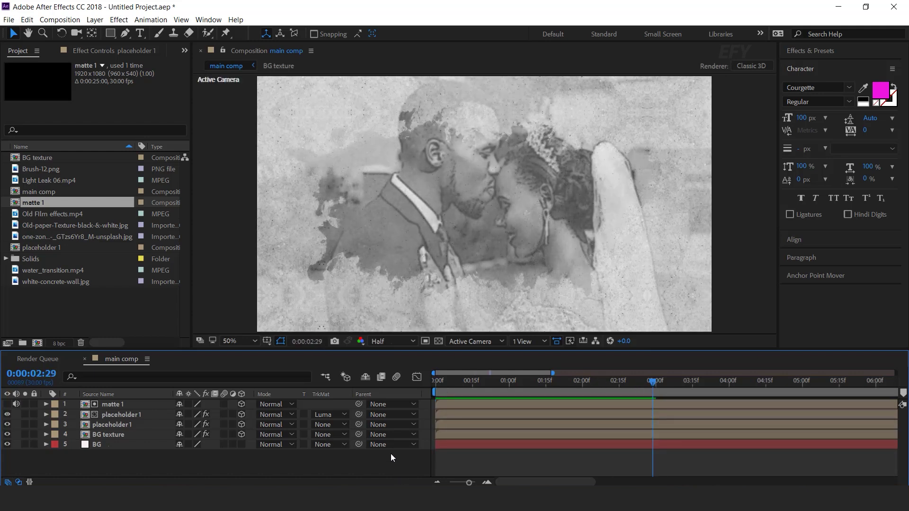
Step: Create a new composition named "side text" at 400 × 600 px with a 25-second duration
{"action": "left_click", "coordinate": [47, 320]}
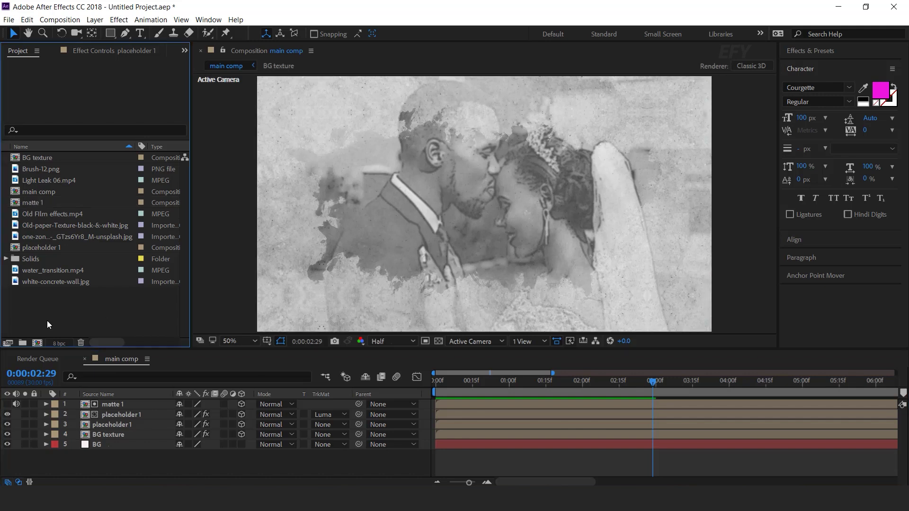
{"action": "left_click", "coordinate": [36, 343]}
{"action": "left_click", "coordinate": [458, 190]}
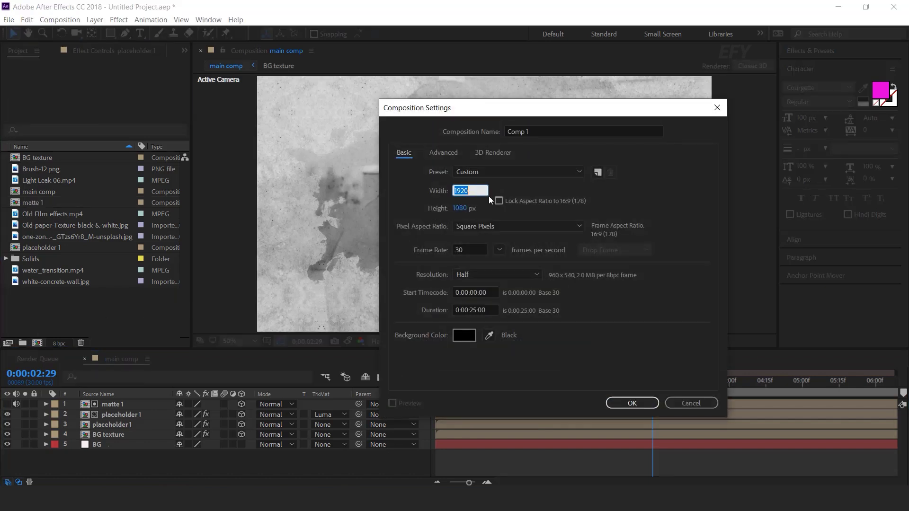
{"action": "type", "text": "400"}
{"action": "key", "text": "Tab"}
{"action": "type", "text": "600"}
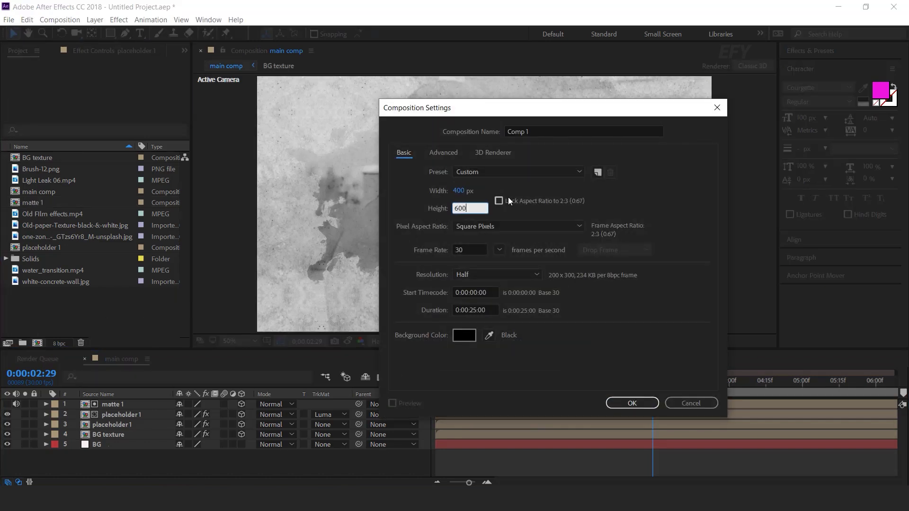
{"action": "key", "text": "Tab"}
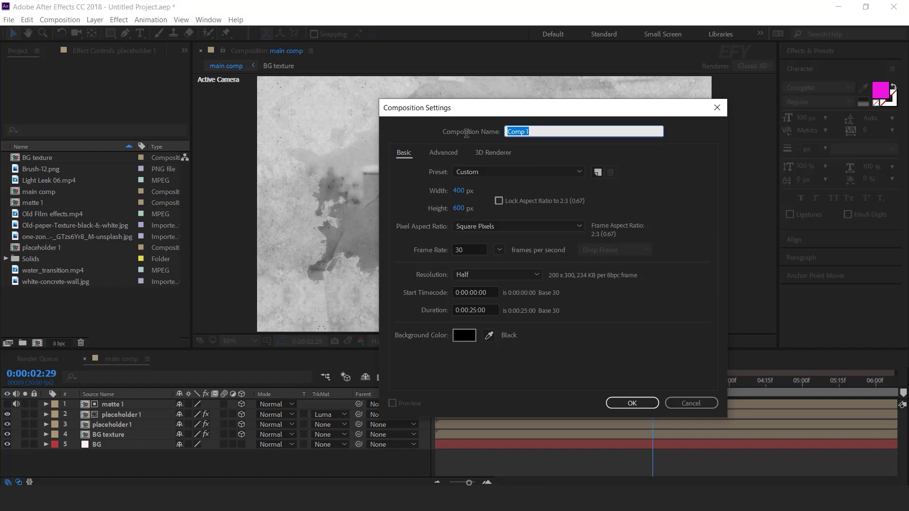
{"action": "type", "text": "side text"}
{"action": "key", "text": "Return"}
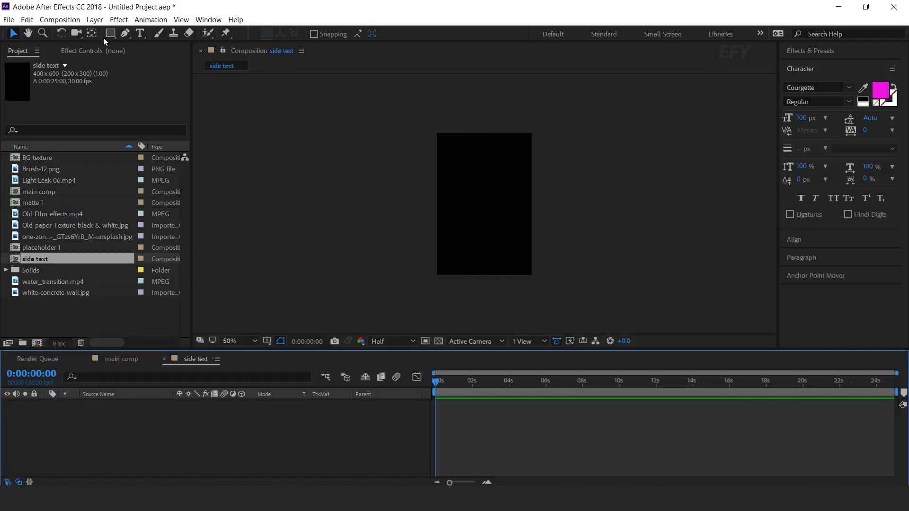
Step: Fill a paragraph text box with the "Lorem Ipsum is simply dummy text" passage and move it slightly down to centre it in the frame
{"action": "left_click", "coordinate": [141, 35]}
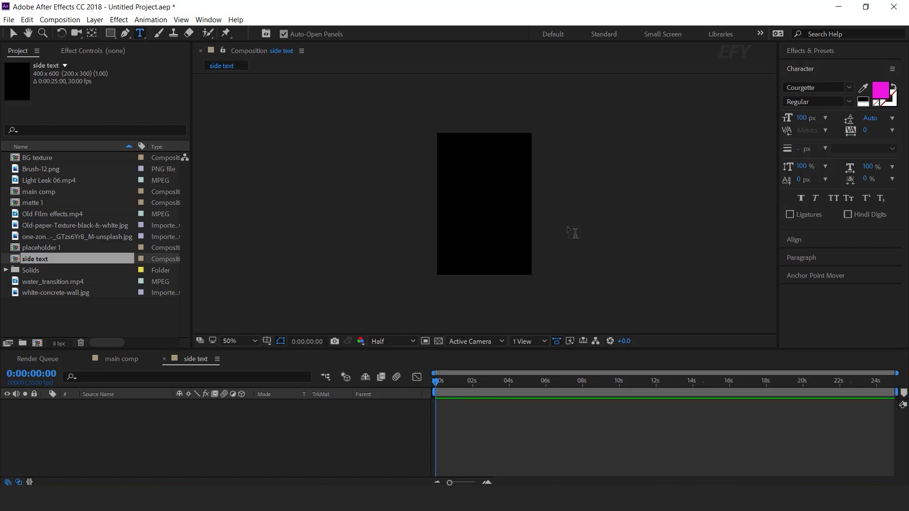
{"action": "left_click_drag", "start_coordinate": [446, 141], "coordinate": [527, 268]}
{"action": "type", "text": "Lorem Ipsum is simply dummy text of the printing and typesetting industry. Lorem Ipsum has been the industry's standard dummy text ever since the 1500s, when an unknown printer took a galley of type and scrambled it to make a type specimen book. It has survived not only five centuries, but also the leap into electronic typesetting, remaining essentially unchanged. It was popularised in the 1960s with the release of Letraset sheets"}
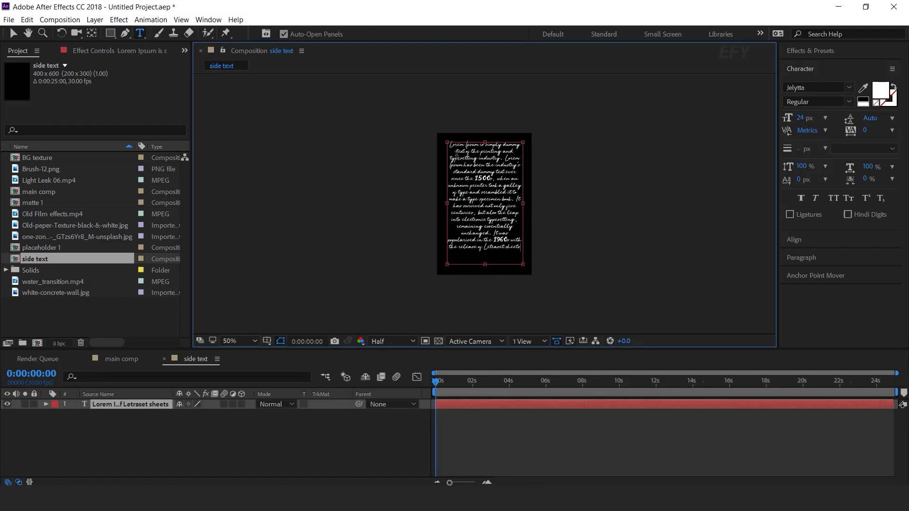
{"action": "left_click", "coordinate": [14, 33]}
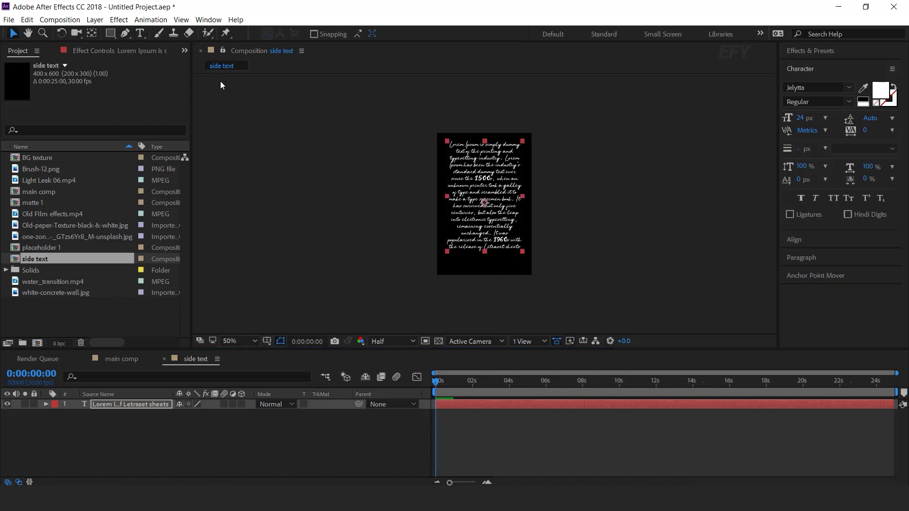
{"action": "left_click_drag", "start_coordinate": [497, 157], "coordinate": [497, 166]}
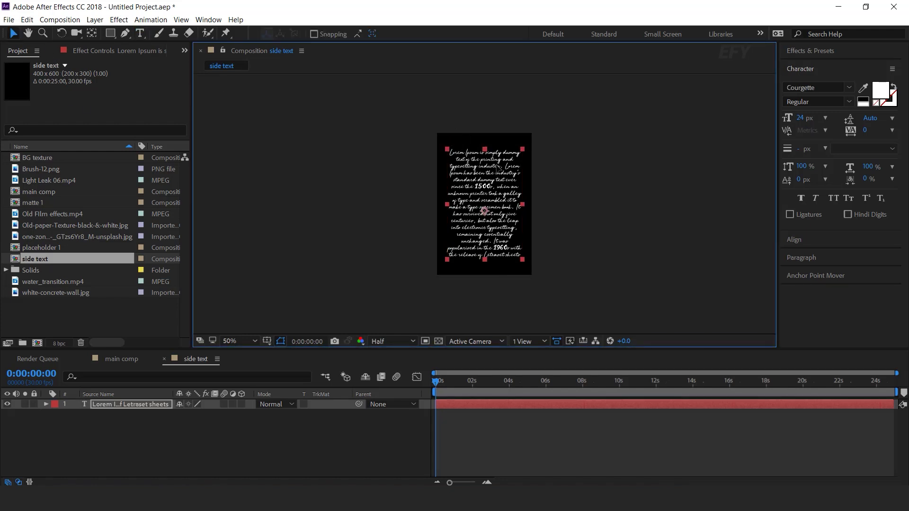
{"action": "key", "text": "slash"}
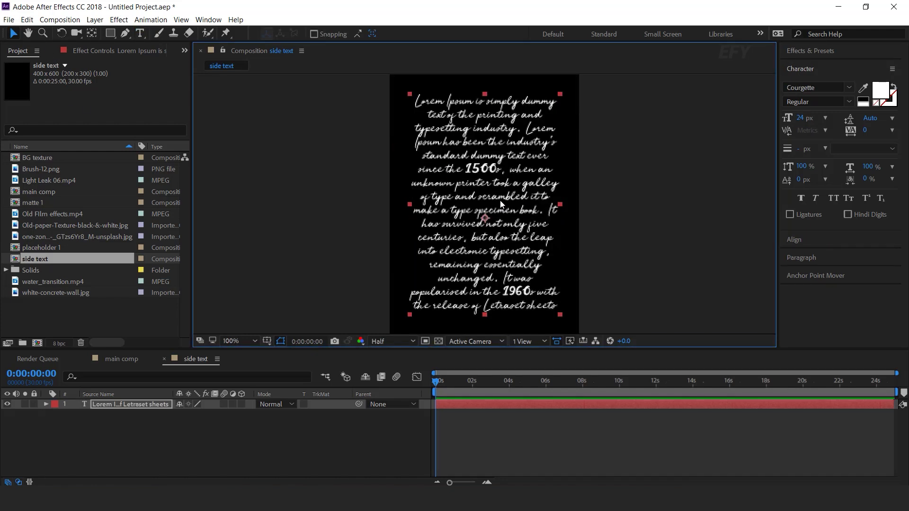
Step: Trim the Lorem Ipsum text layer to end at frame 10, and duplicate it with the copy starting at frame 10
{"action": "left_click", "coordinate": [490, 482]}
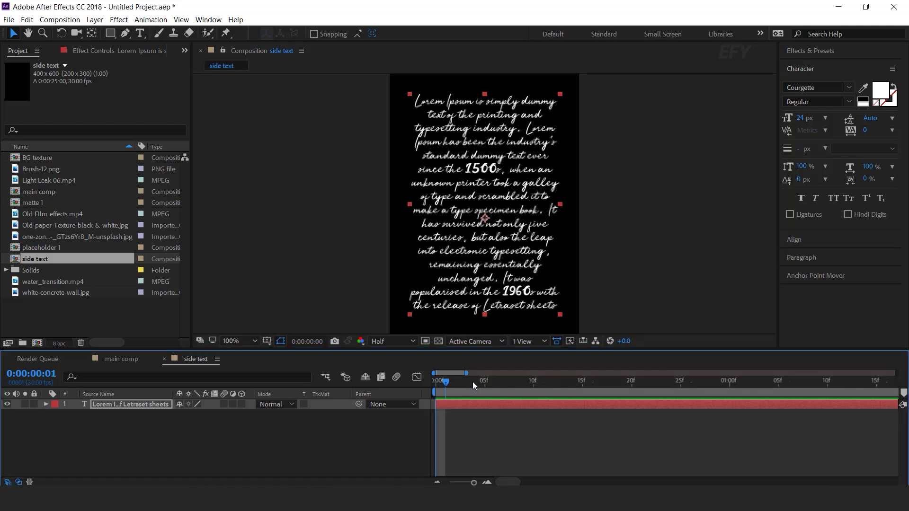
{"action": "left_click_drag", "start_coordinate": [473, 381], "coordinate": [524, 405]}
{"action": "key", "text": "alt+bracketright"}
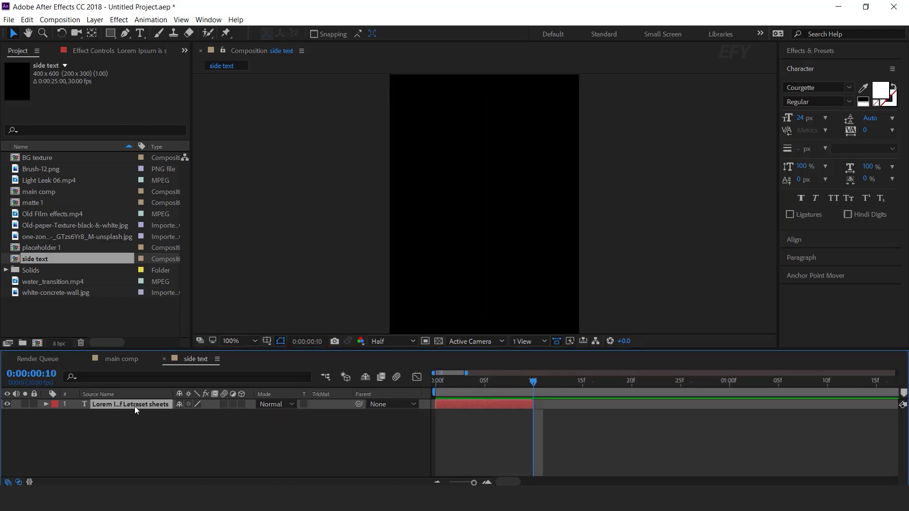
{"action": "key", "text": "ctrl+d"}
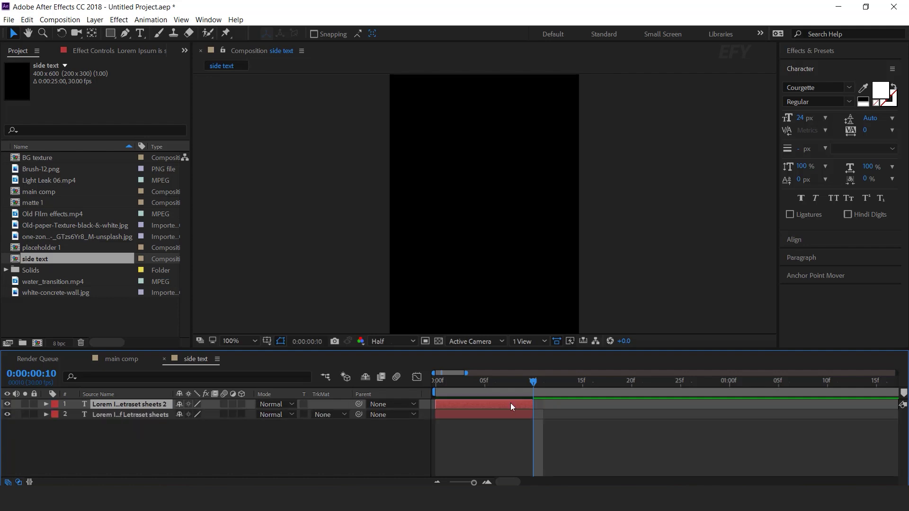
{"action": "left_click_drag", "start_coordinate": [450, 404], "coordinate": [547, 406]}
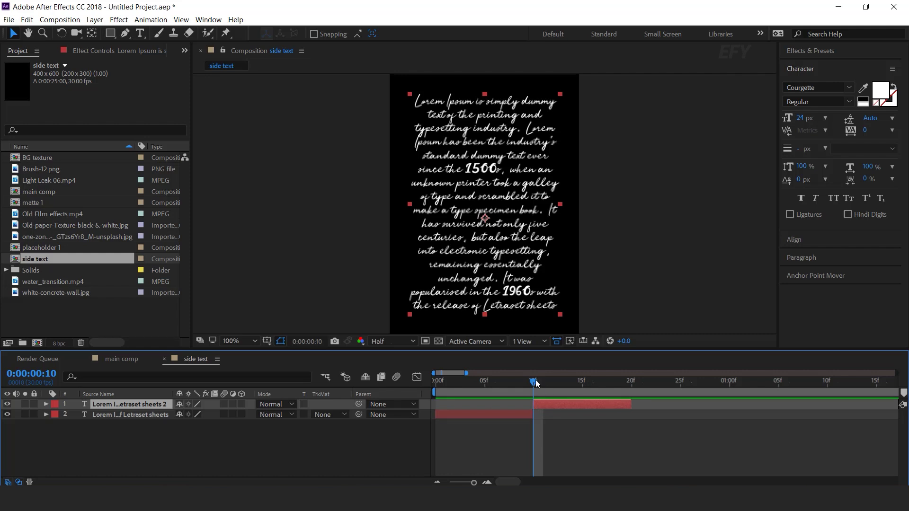
Step: Replace the copy's text with the "It is a long established fact that a reader will be distracted" passage and move it slightly up
{"action": "left_click_drag", "start_coordinate": [552, 379], "coordinate": [583, 404]}
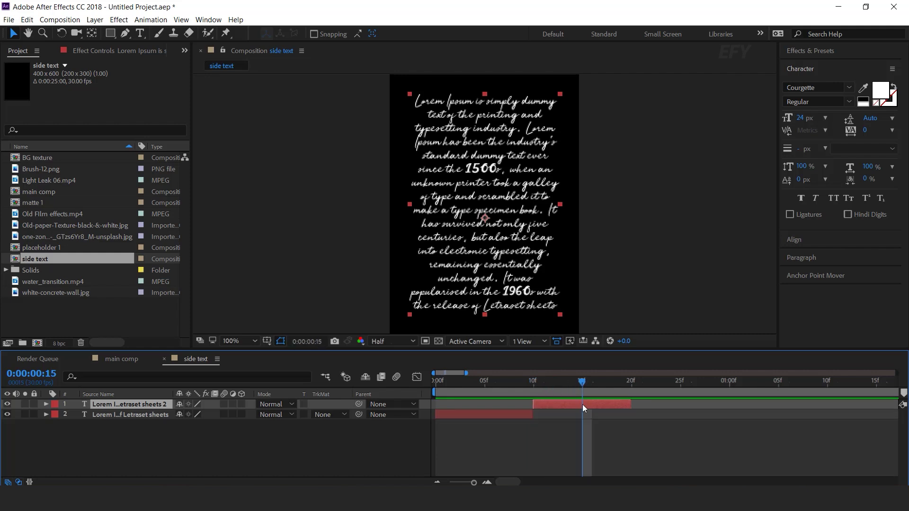
{"action": "triple_click", "coordinate": [495, 116]}
{"action": "key", "text": "ctrl+a"}
{"action": "type", "text": "It is a long established fact that a reader will be distracted by the readable content of a page when looking at its layout. The point of using Lorem Ipsum is that it has a more-or-less normal distribution of letters, as opposed to using 'Content here, content here', making it look like readable English. Many desktop publishing packages and web page editors now use Lorem Ipsum as their default model text, and a search for 'lorem ipsum' will uncover many web sites still in their infancy."}
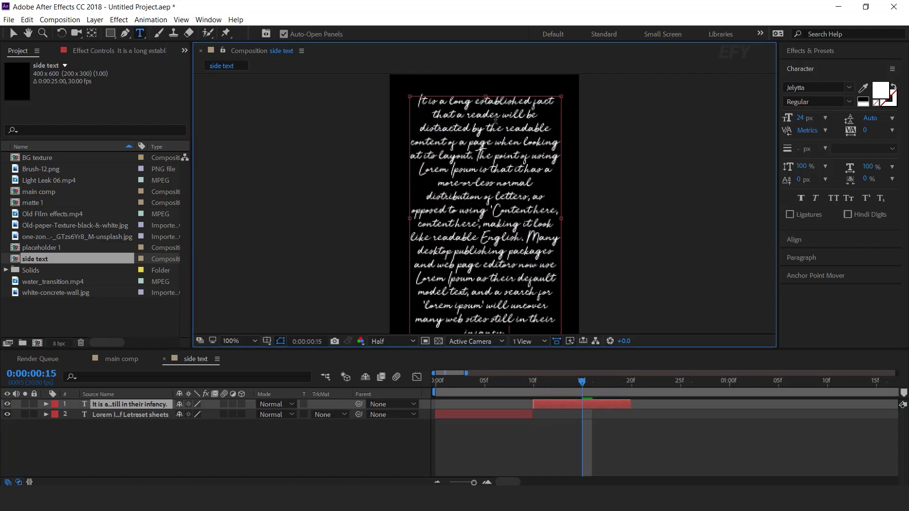
{"action": "left_click", "coordinate": [14, 34]}
{"action": "scroll", "coordinate": [492, 228], "scroll_direction": "down", "scroll_amount": 2}
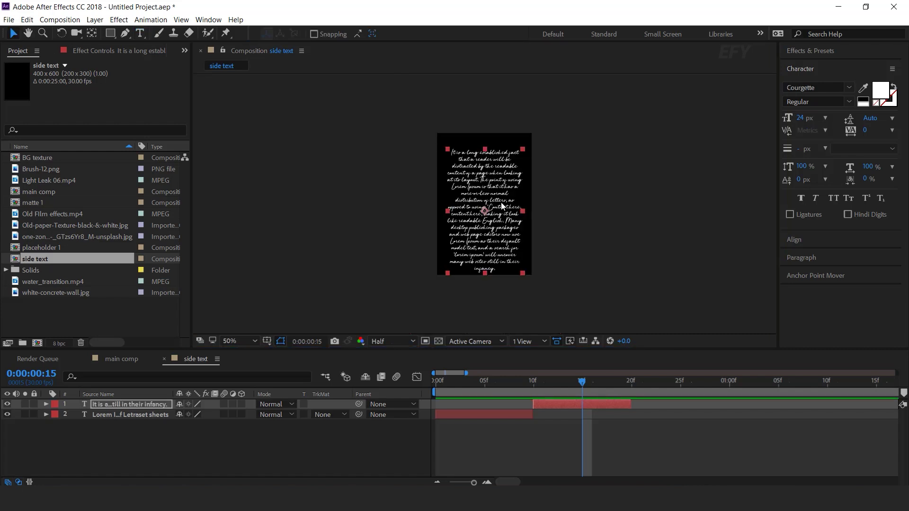
{"action": "left_click_drag", "start_coordinate": [501, 207], "coordinate": [500, 201]}
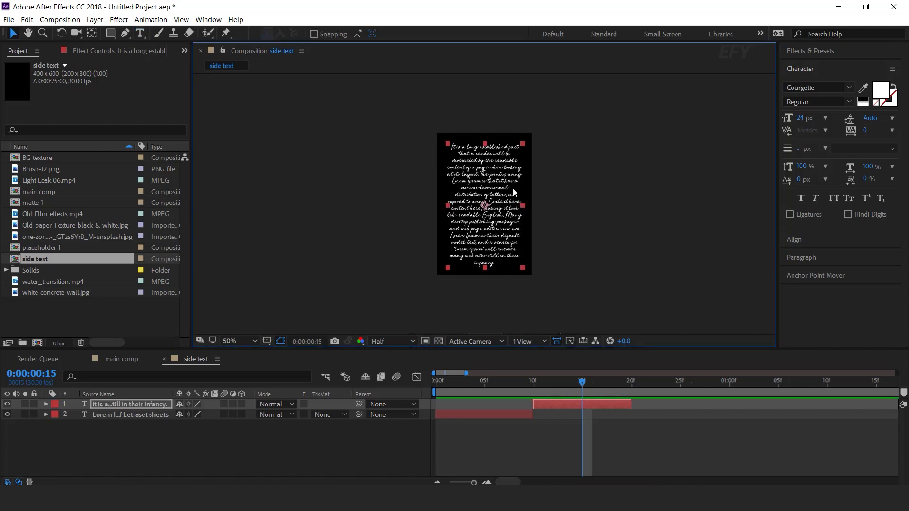
{"action": "left_click", "coordinate": [615, 436]}
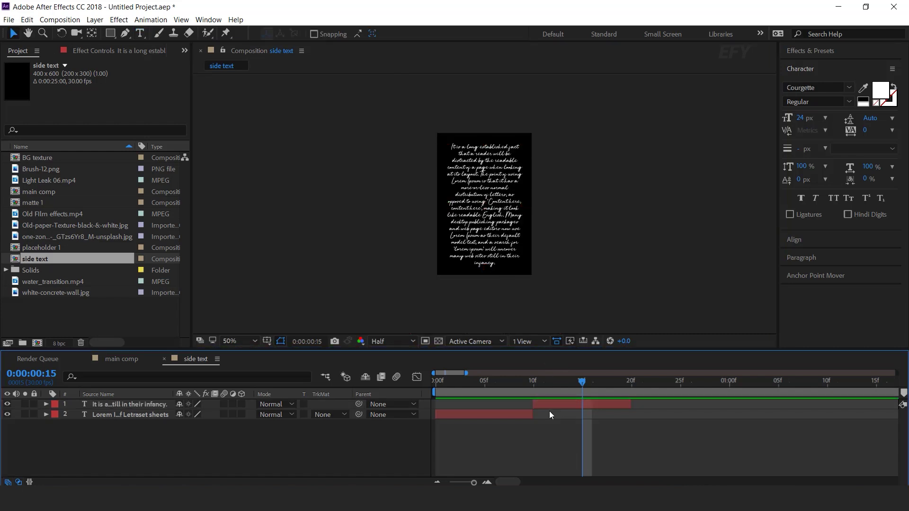
Step: Duplicate both text layers, stack the copies above the originals and shift them to start at frame 20
{"action": "left_click_drag", "start_coordinate": [462, 384], "coordinate": [581, 392]}
{"action": "left_click", "coordinate": [517, 413]}
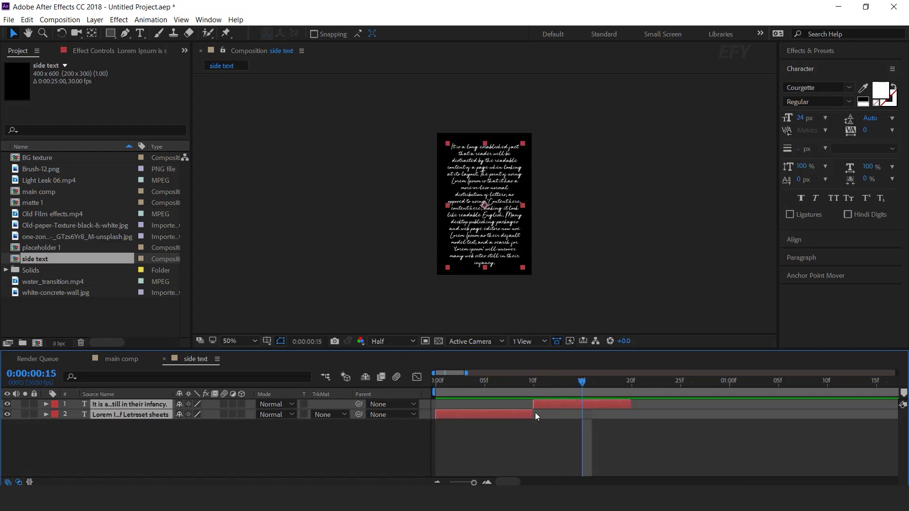
{"action": "key", "text": "ctrl+d"}
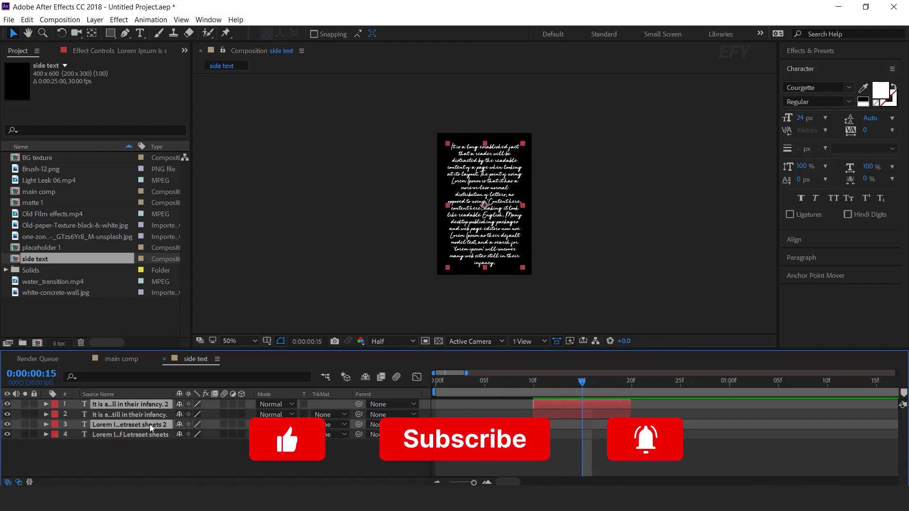
{"action": "key", "text": "ctrl+bracketright"}
{"action": "left_click_drag", "start_coordinate": [486, 414], "coordinate": [681, 416]}
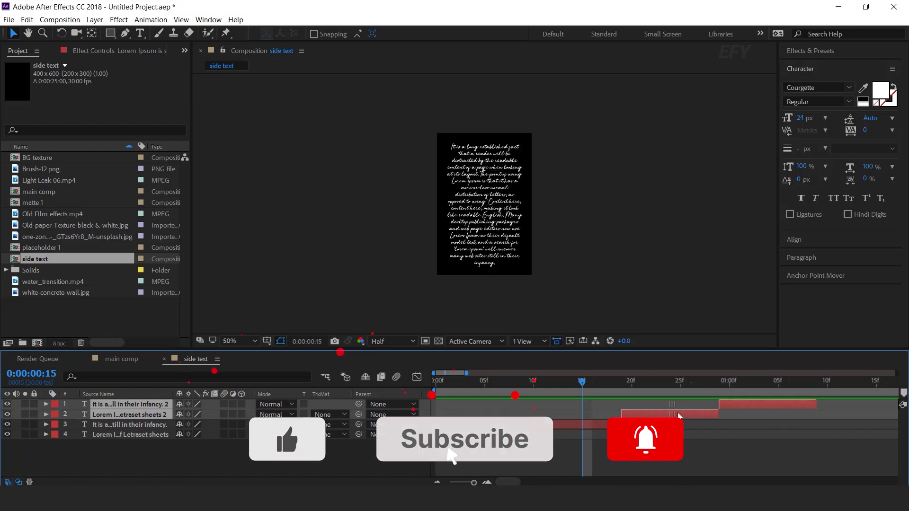
Step: Duplicate all four text layers, stack the copies on top and shift them to follow directly after the originals
{"action": "key", "text": "minus"}
{"action": "key", "text": "minus"}
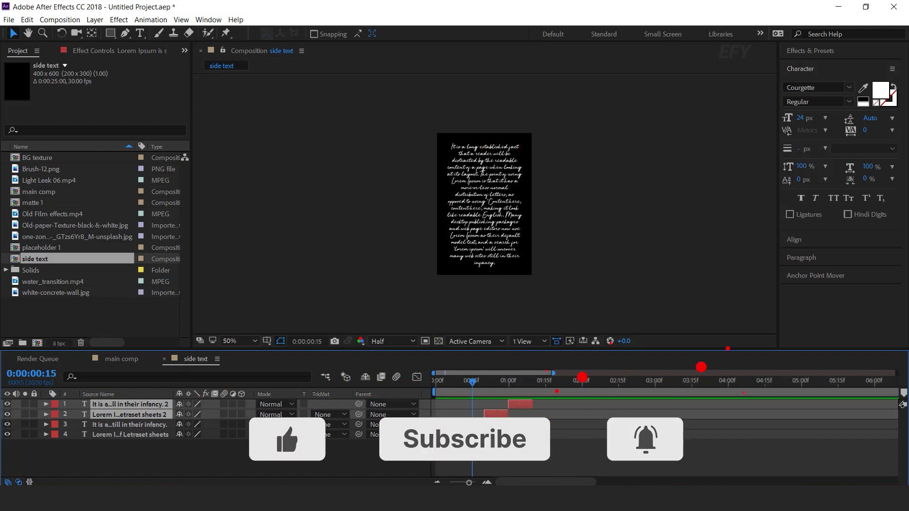
{"action": "left_click", "coordinate": [158, 434]}
{"action": "left_click", "coordinate": [159, 404], "text": "shift"}
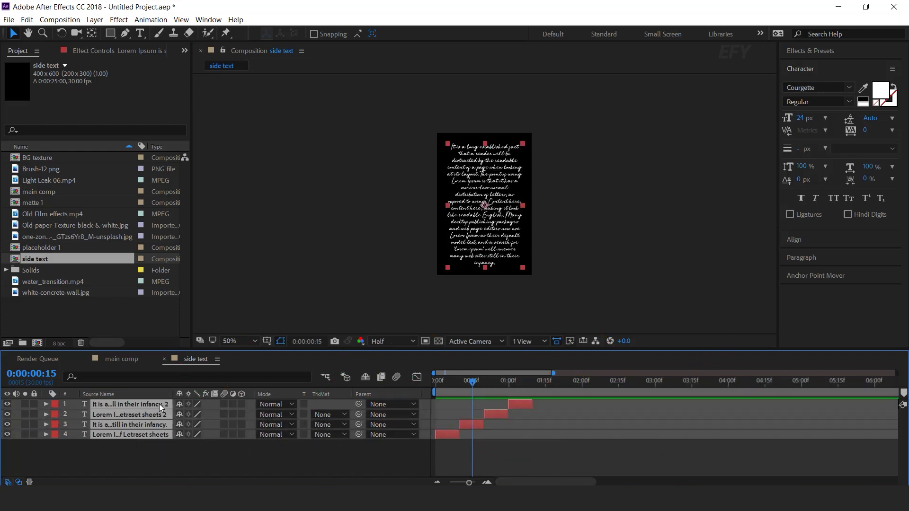
{"action": "key", "text": "ctrl+d"}
{"action": "left_click_drag", "start_coordinate": [152, 424], "coordinate": [152, 410]}
{"action": "left_click_drag", "start_coordinate": [441, 433], "coordinate": [540, 441]}
Step: Duplicate all eight text layers and shift the copies to start where the existing alternating sequence ends
{"action": "key", "text": "ctrl+d"}
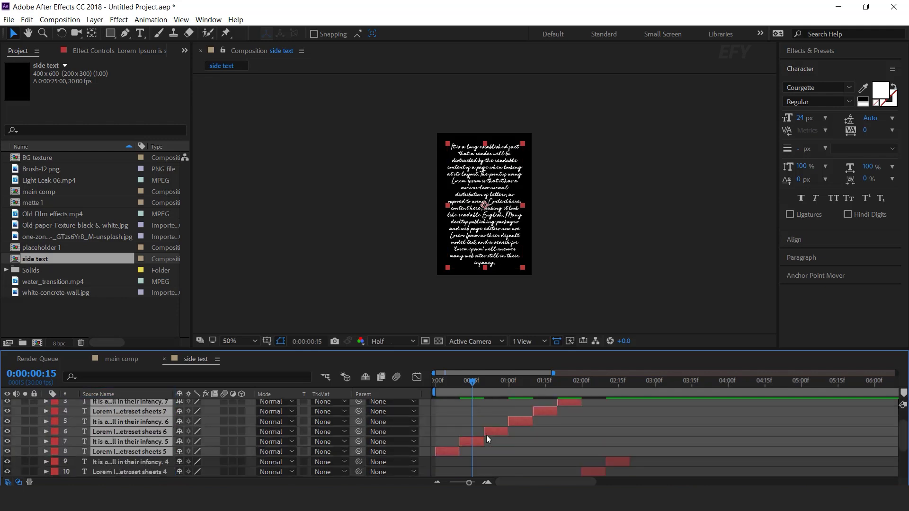
{"action": "left_click_drag", "start_coordinate": [486, 435], "coordinate": [635, 452]}
{"action": "key", "text": "minus"}
{"action": "key", "text": "minus"}
{"action": "left_click_drag", "start_coordinate": [501, 381], "coordinate": [587, 382]}
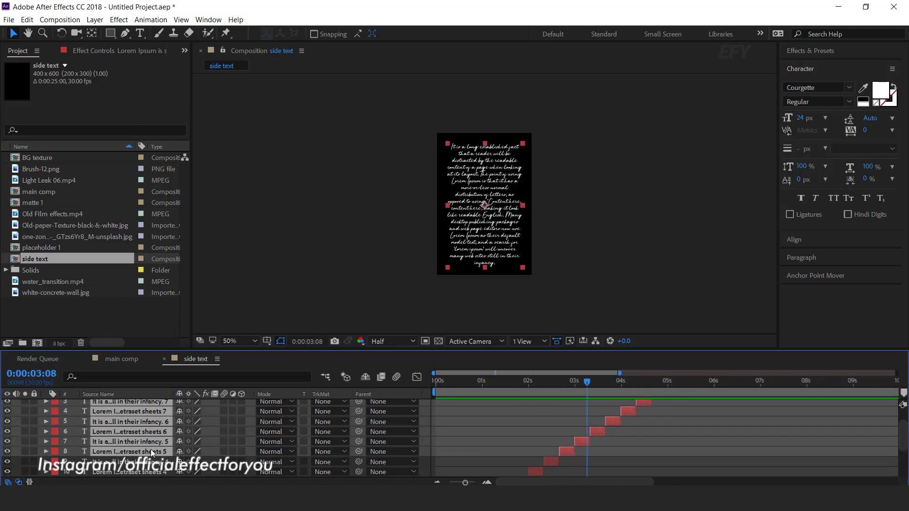
Step: Append another duplicated set of eight text layers after the end of the sequence and return to the main comp composition
{"action": "left_click_drag", "start_coordinate": [150, 449], "coordinate": [156, 424]}
{"action": "key", "text": "equal"}
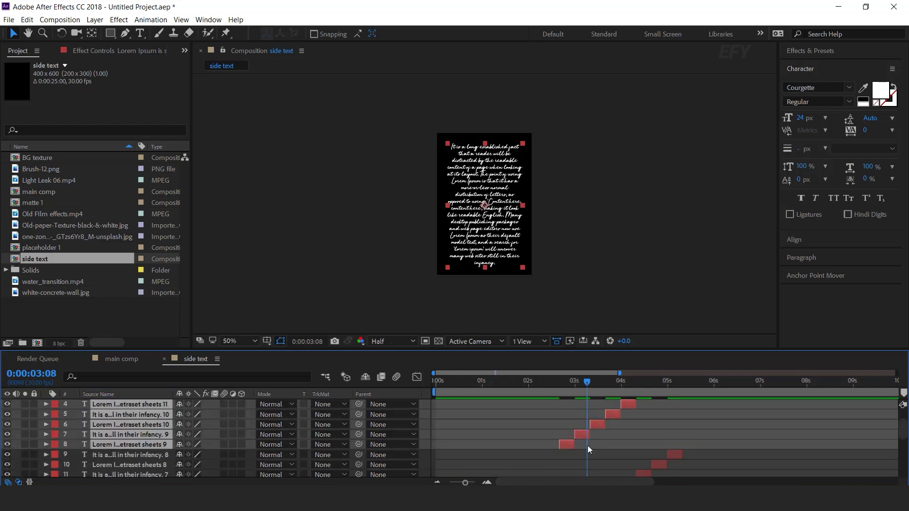
{"action": "left_click_drag", "start_coordinate": [685, 448], "coordinate": [688, 442]}
{"action": "left_click_drag", "start_coordinate": [669, 377], "coordinate": [698, 383]}
{"action": "key", "text": "minus"}
{"action": "key", "text": "minus"}
{"action": "key", "text": "minus"}
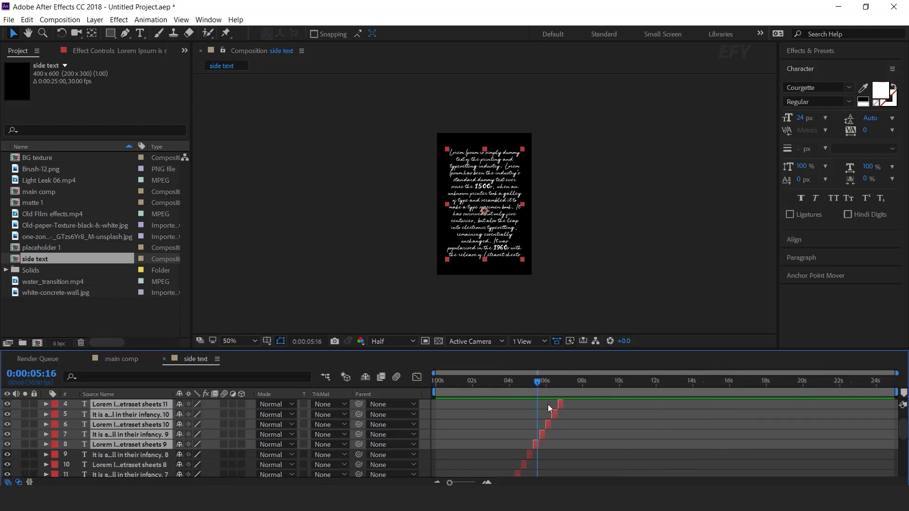
{"action": "scroll", "coordinate": [547, 404], "scroll_direction": "up", "scroll_amount": 3}
{"action": "left_click", "coordinate": [122, 359]}
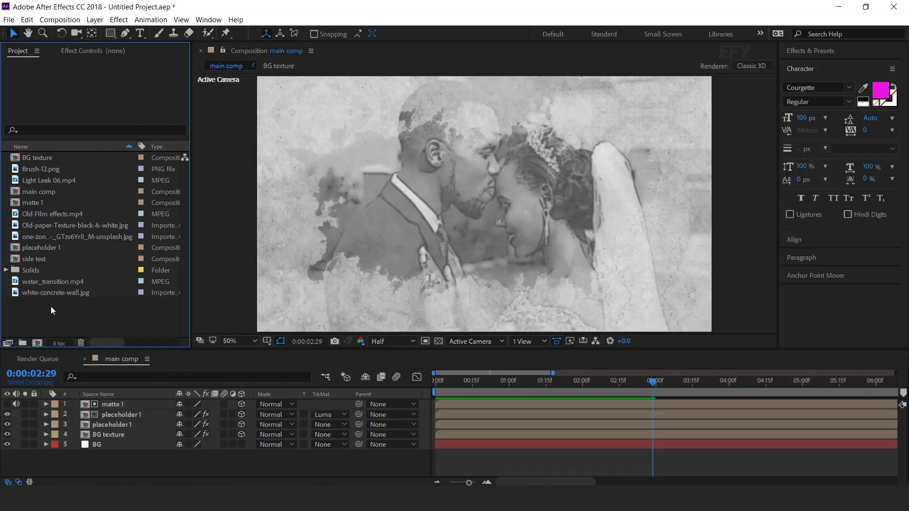
Step: Add the side text composition above all layers as a 3D layer and, in two horizontal views, push it back in depth behind the photo
{"action": "left_click_drag", "start_coordinate": [33, 259], "coordinate": [137, 402]}
{"action": "left_click", "coordinate": [243, 404]}
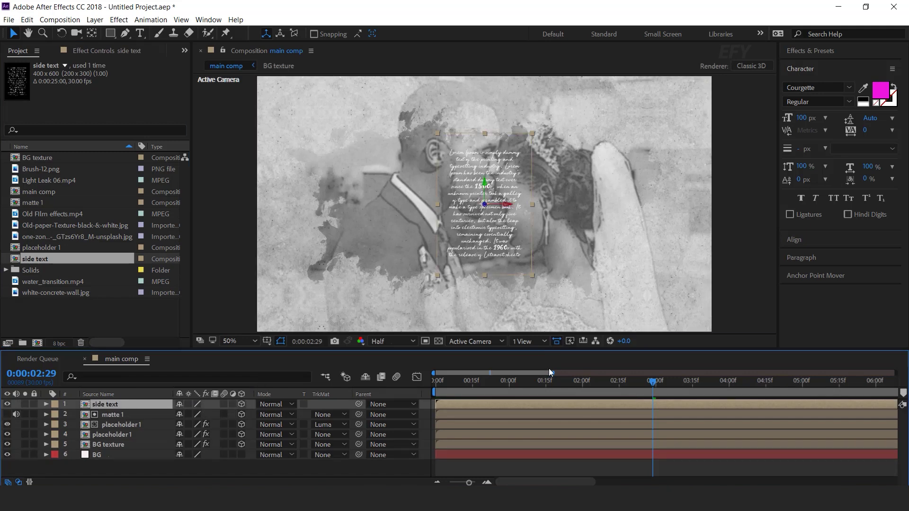
{"action": "left_click", "coordinate": [528, 341]}
{"action": "left_click", "coordinate": [541, 365]}
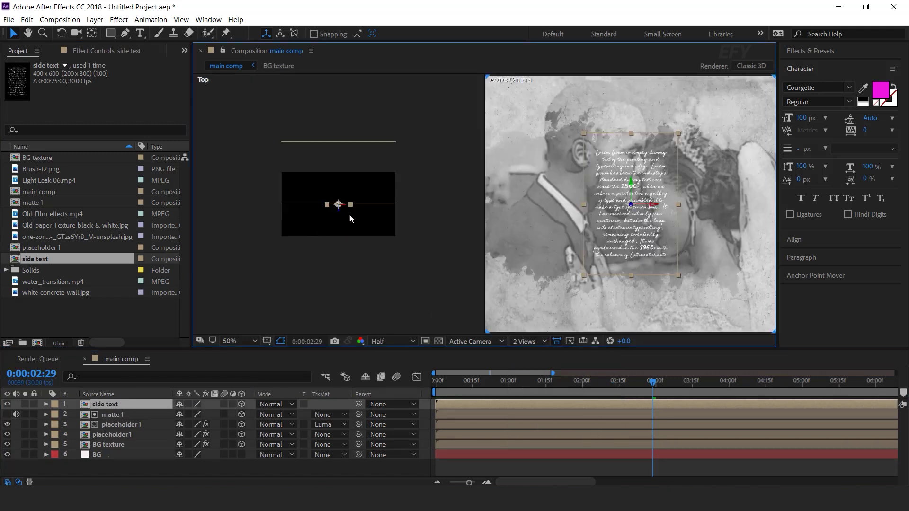
{"action": "left_click_drag", "start_coordinate": [339, 208], "coordinate": [339, 188]}
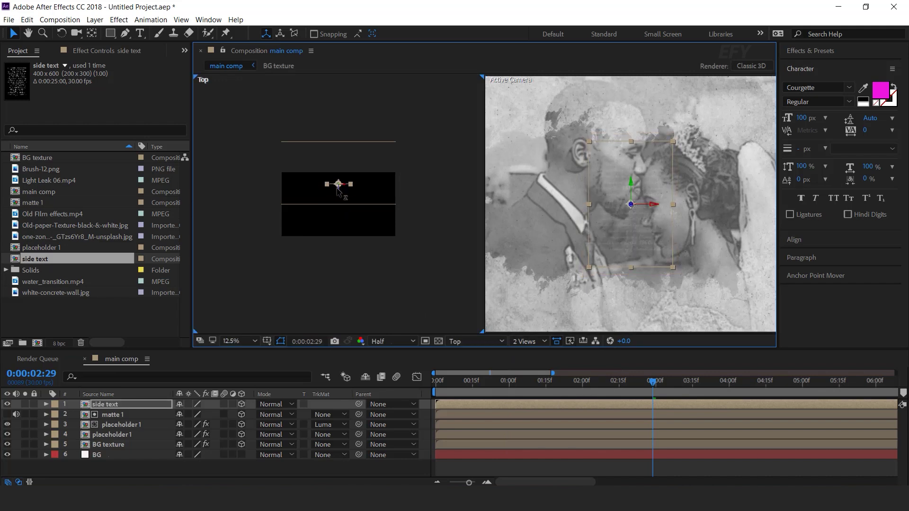
Step: Move the side text layer to the upper-left area of the frame, beside the man's head
{"action": "left_click_drag", "start_coordinate": [635, 203], "coordinate": [530, 203]}
{"action": "left_click_drag", "start_coordinate": [598, 224], "coordinate": [769, 249]}
{"action": "key", "text": "v"}
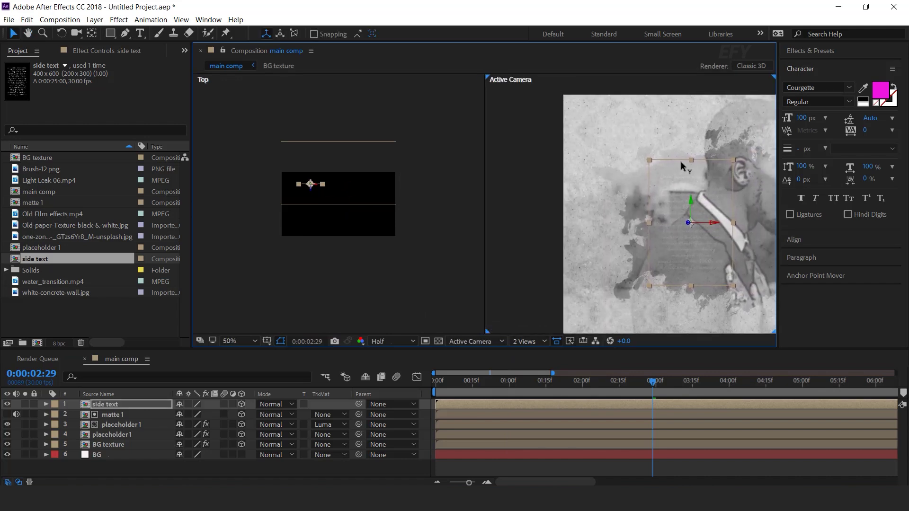
{"action": "mouse_move", "coordinate": [690, 202]}
{"action": "left_mouse_down"}
{"action": "mouse_move", "coordinate": [690, 146]}
{"action": "mouse_move", "coordinate": [695, 170]}
{"action": "mouse_move", "coordinate": [640, 169]}
{"action": "left_mouse_up"}
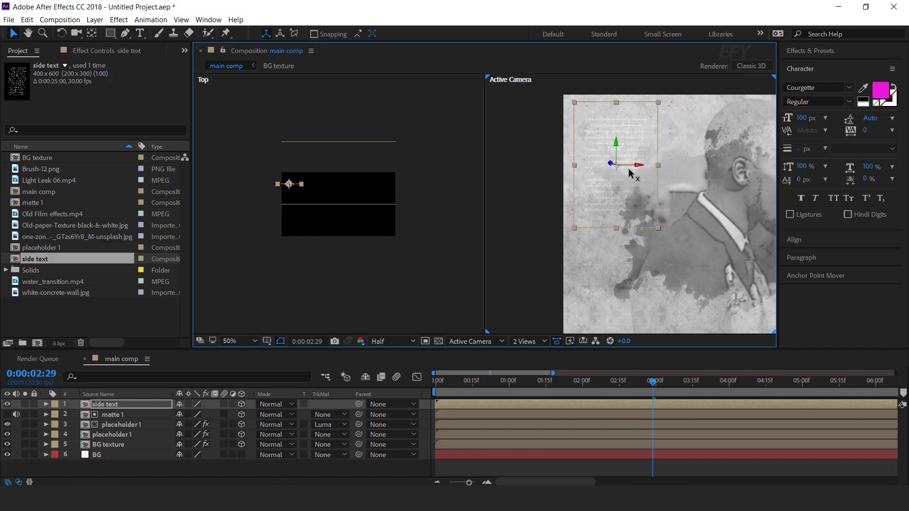
Step: Duplicate the side text layer and place the copy in the lower-right area of the frame
{"action": "left_click", "coordinate": [108, 405]}
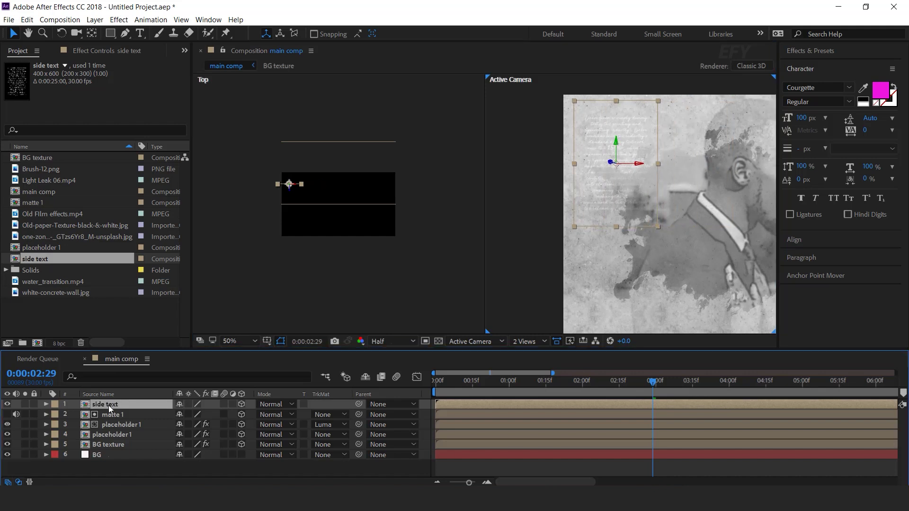
{"action": "key", "text": "ctrl+d"}
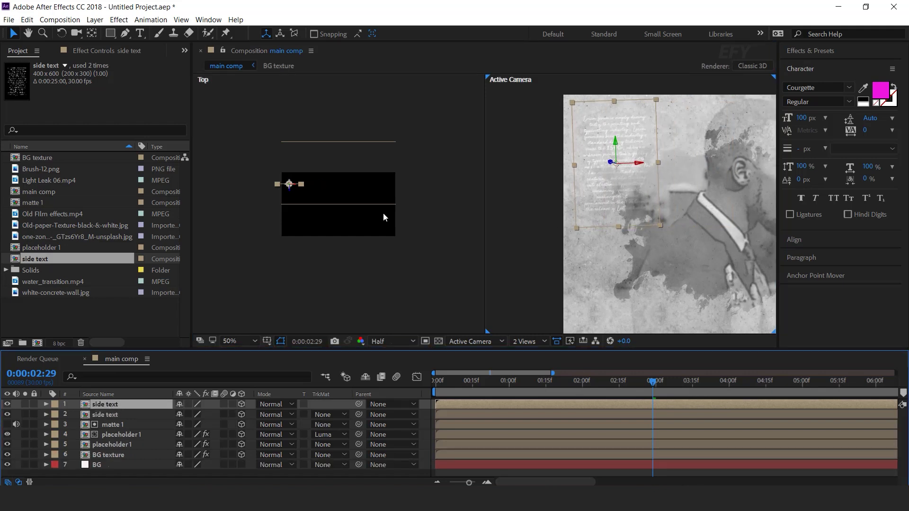
{"action": "scroll", "coordinate": [615, 190], "scroll_direction": "down", "scroll_amount": 2}
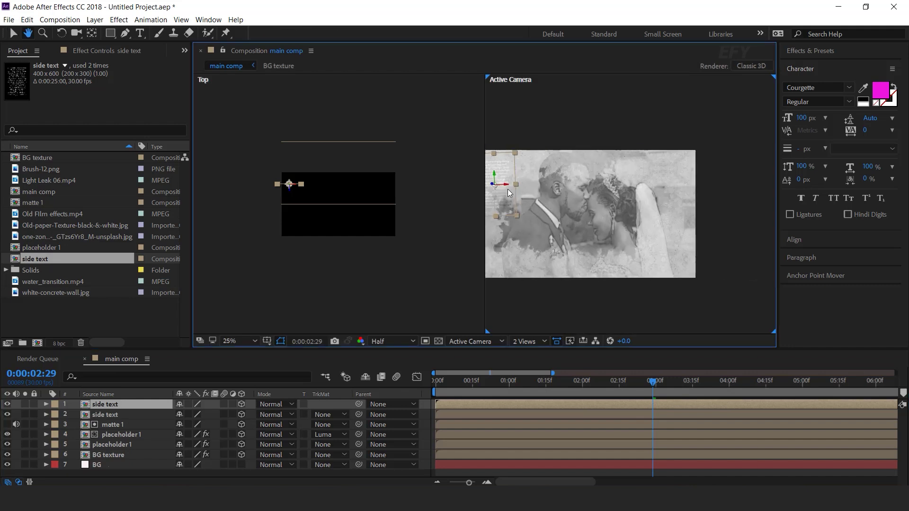
{"action": "left_click_drag", "start_coordinate": [506, 186], "coordinate": [676, 252]}
{"action": "scroll", "coordinate": [680, 255], "scroll_direction": "up", "scroll_amount": 2}
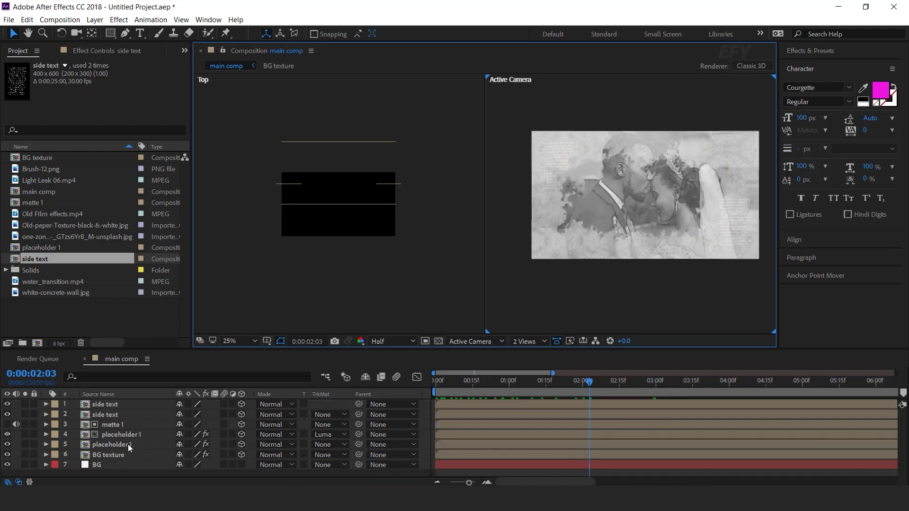
Step: Push the lower placeholder 1 layer back in depth behind the side texts and scale it up to 124%
{"action": "left_click", "coordinate": [127, 444]}
{"action": "left_click_drag", "start_coordinate": [338, 215], "coordinate": [339, 176]}
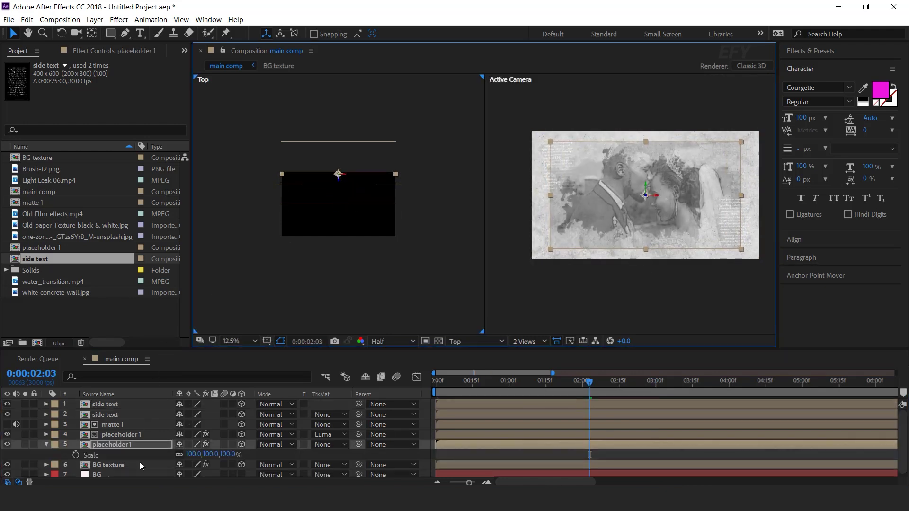
{"action": "key", "text": "s"}
{"action": "left_click_drag", "start_coordinate": [218, 454], "coordinate": [227, 453]}
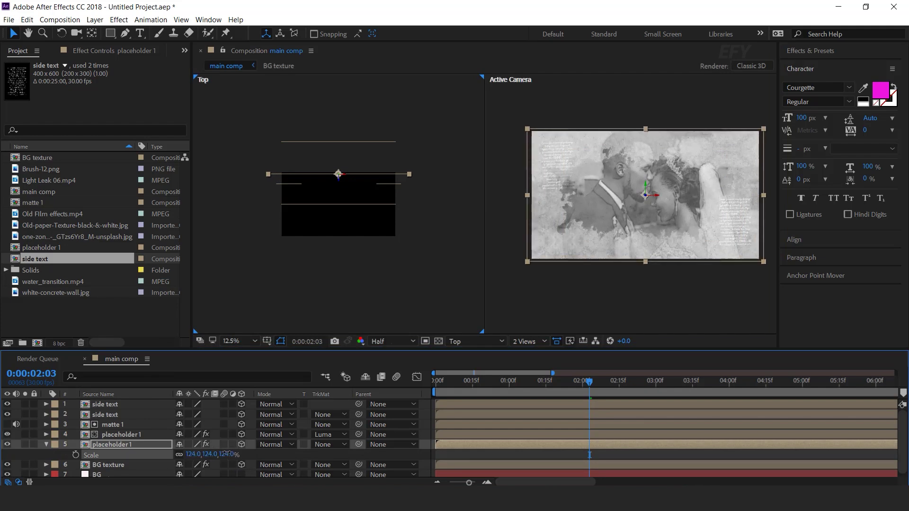
{"action": "left_click", "coordinate": [390, 188]}
Step: Return to a single Active Camera view and collapse the lower placeholder 1 layer's properties
{"action": "left_click", "coordinate": [539, 341]}
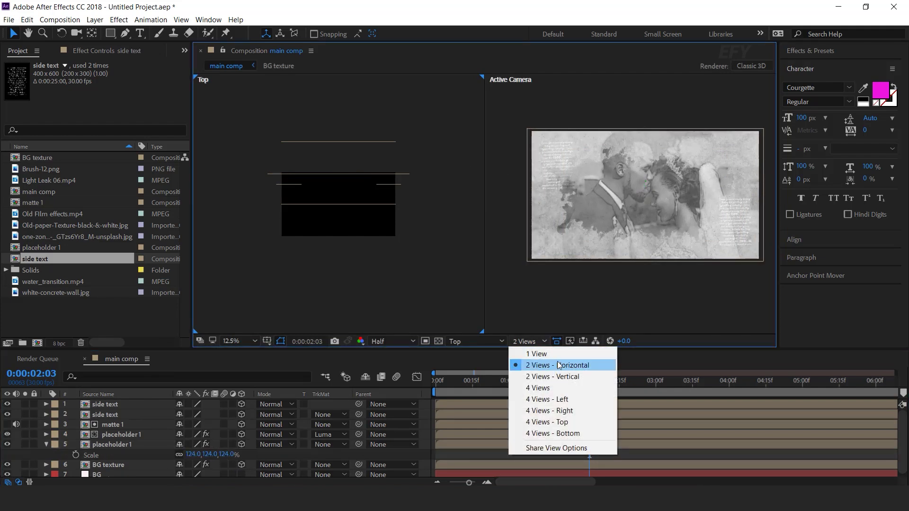
{"action": "left_click", "coordinate": [558, 354]}
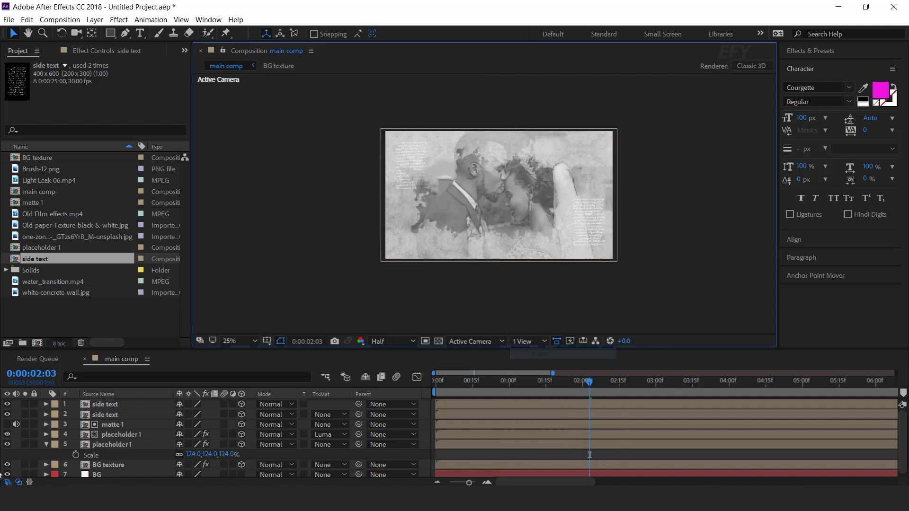
{"action": "left_click", "coordinate": [45, 444]}
{"action": "scroll", "coordinate": [448, 223], "scroll_direction": "up", "scroll_amount": 4}
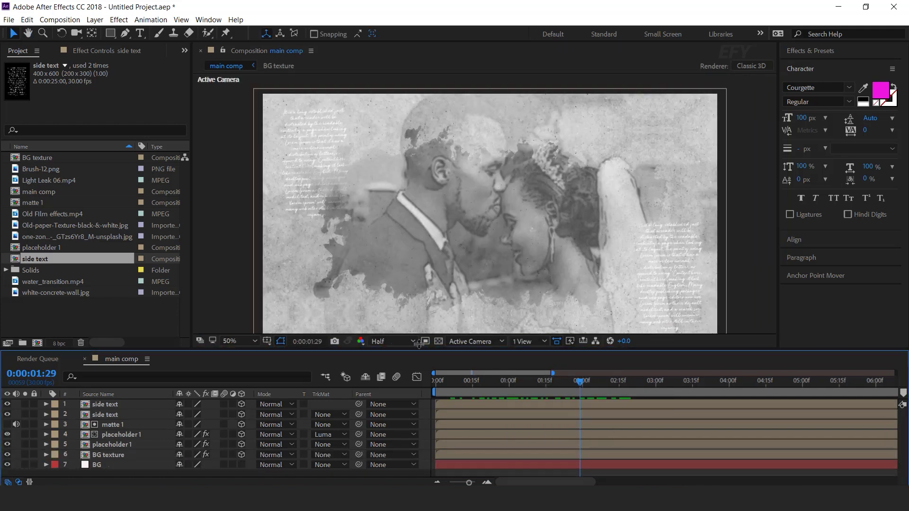
Step: Create a new 1920 x 1080 px composition named brush matte
{"action": "left_click", "coordinate": [96, 319]}
{"action": "left_click", "coordinate": [37, 342]}
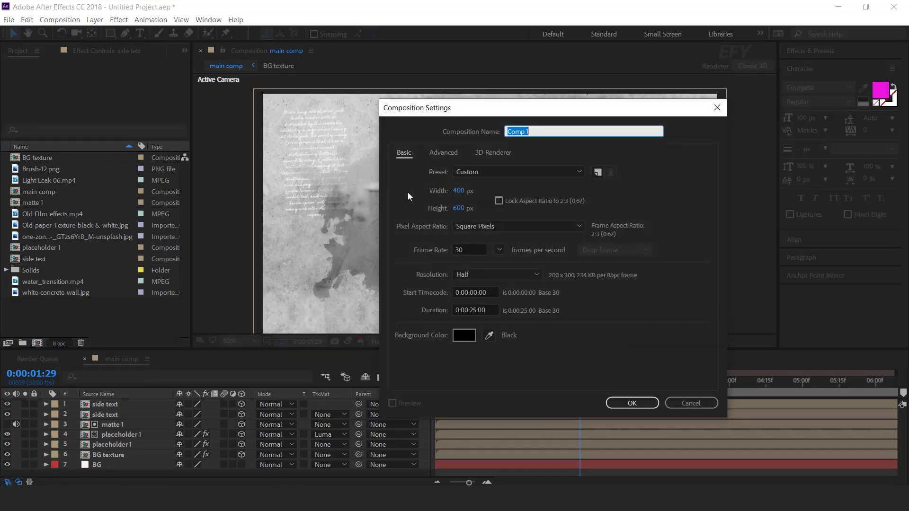
{"action": "left_click", "coordinate": [458, 190]}
{"action": "type", "text": "1920"}
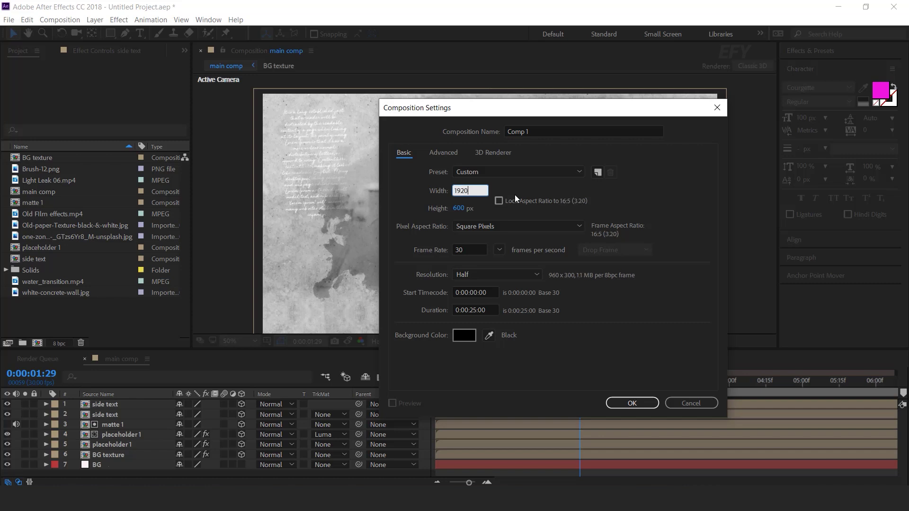
{"action": "key", "text": "Tab"}
{"action": "type", "text": "1080"}
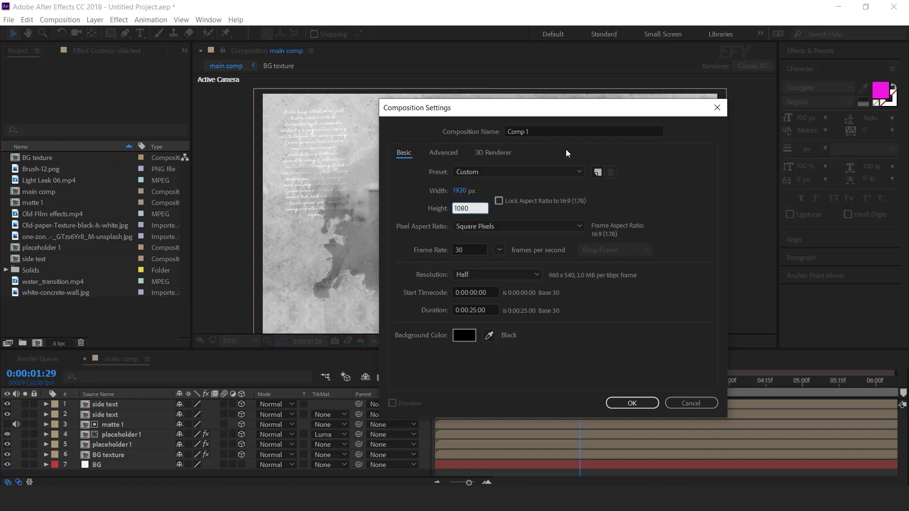
{"action": "left_click", "coordinate": [513, 132]}
{"action": "type", "text": "brush matte"}
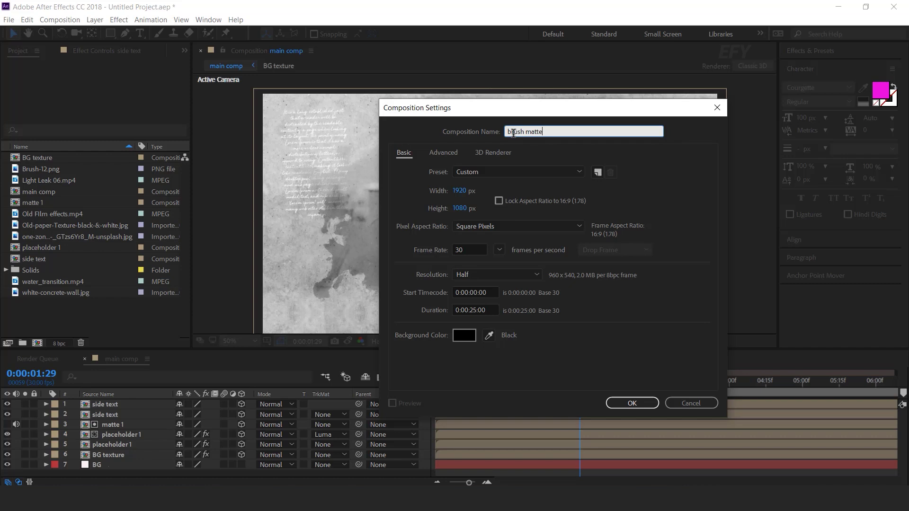
{"action": "key", "text": "Return"}
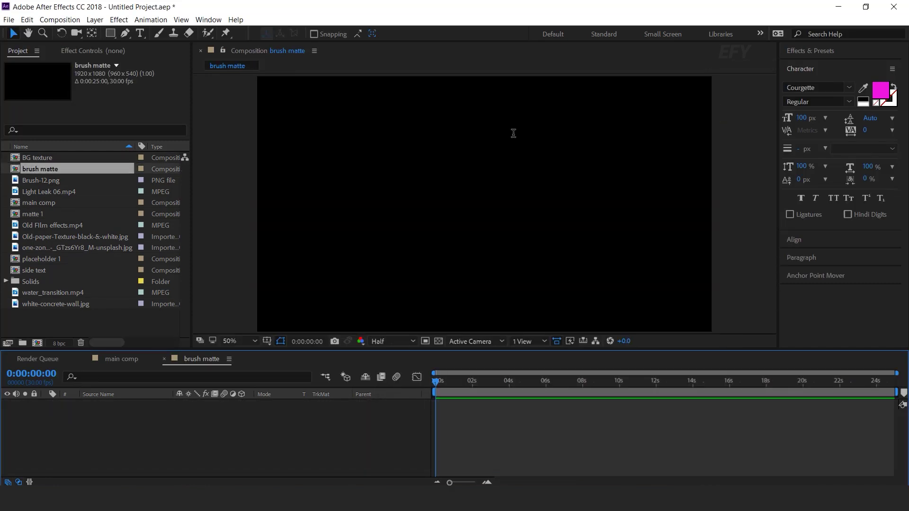
Step: Place Brush-12.png in the brush matte composition over the transparency grid and scale it down to 48%
{"action": "left_click", "coordinate": [37, 180]}
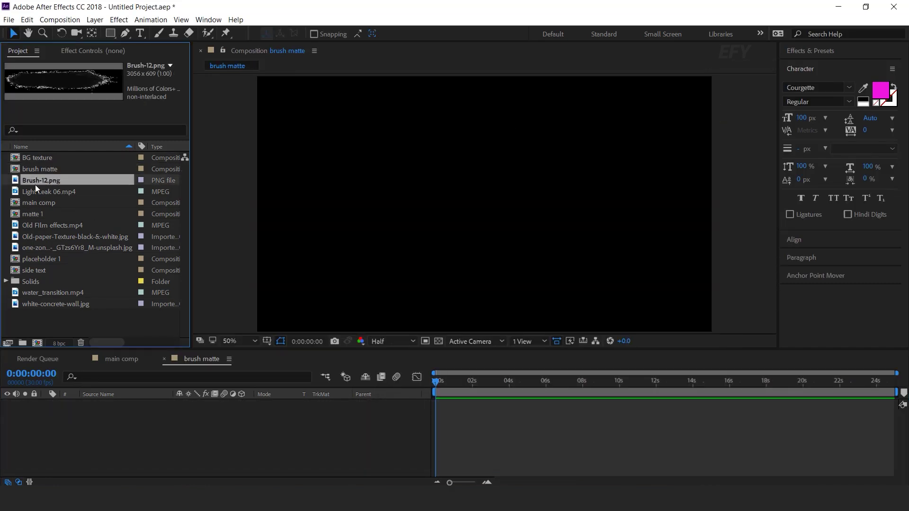
{"action": "left_click_drag", "start_coordinate": [19, 184], "coordinate": [144, 432]}
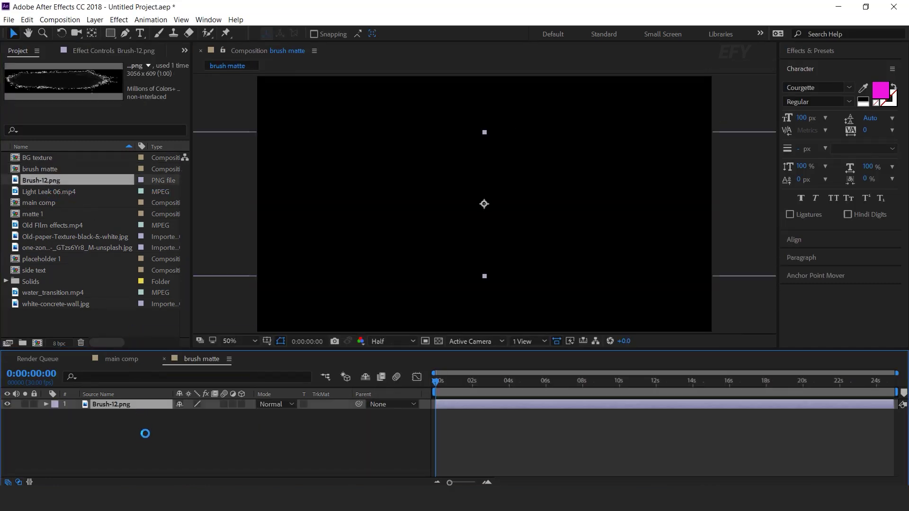
{"action": "left_click", "coordinate": [439, 341]}
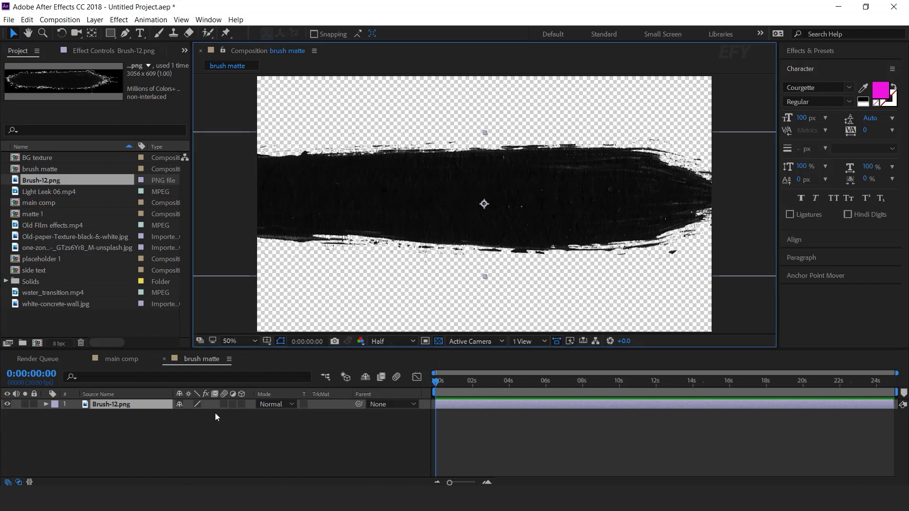
{"action": "key", "text": "s"}
{"action": "left_click_drag", "start_coordinate": [192, 414], "coordinate": [168, 414]}
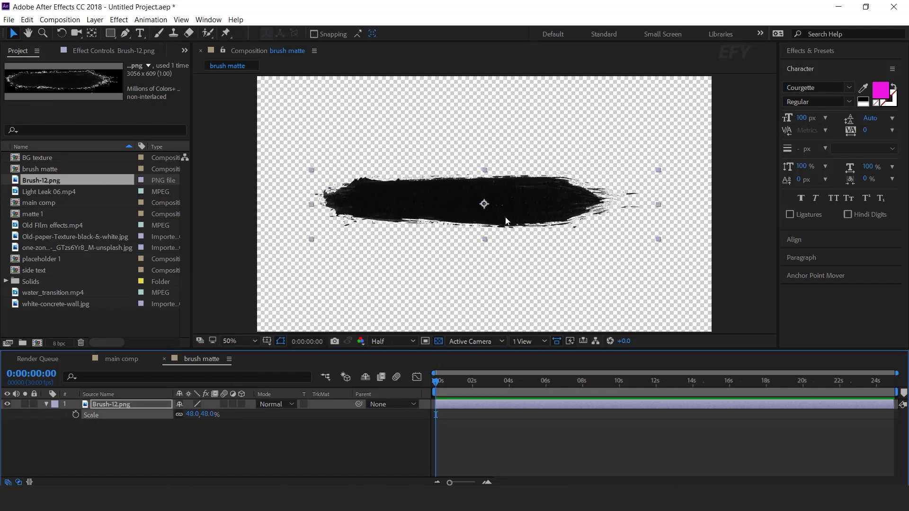
{"action": "left_click", "coordinate": [46, 405]}
Step: Duplicate the Brush-12.png layer and move the copy's anchor point to the middle of its right edge
{"action": "left_click", "coordinate": [135, 407]}
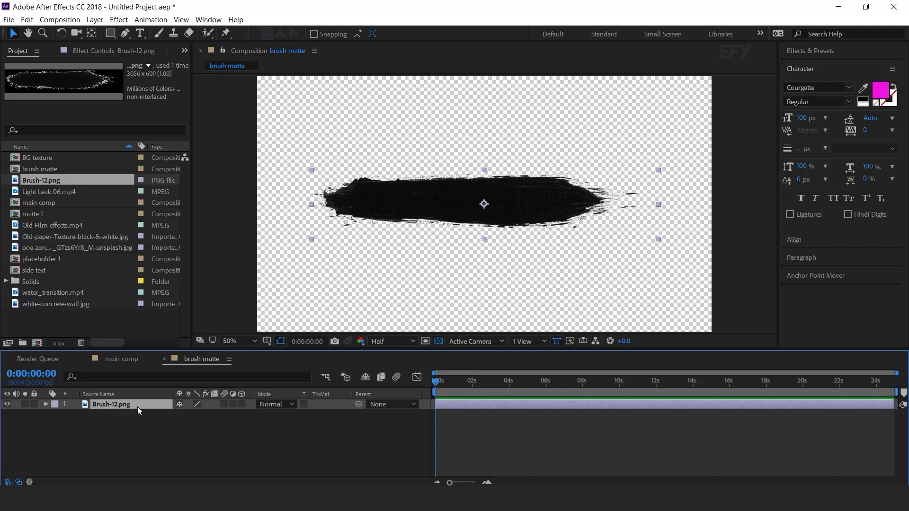
{"action": "key", "text": "ctrl+d"}
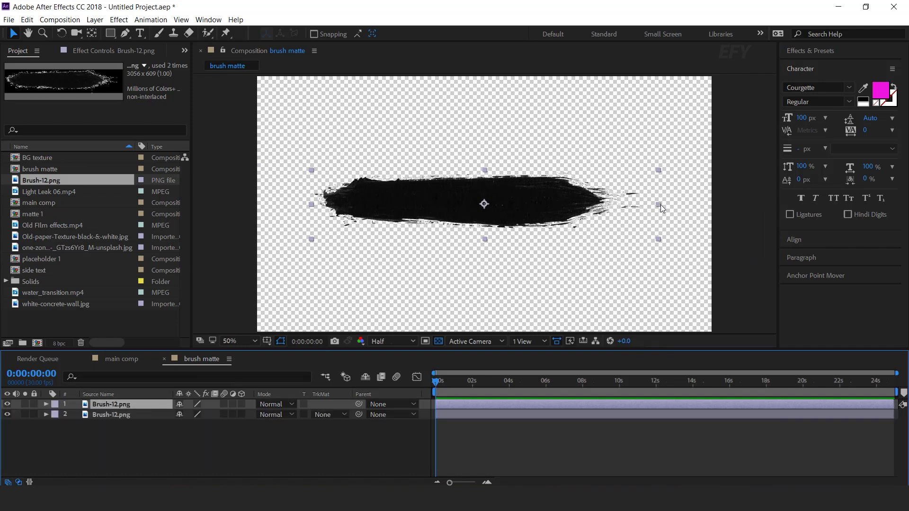
{"action": "left_click", "coordinate": [819, 275]}
{"action": "left_click", "coordinate": [826, 163]}
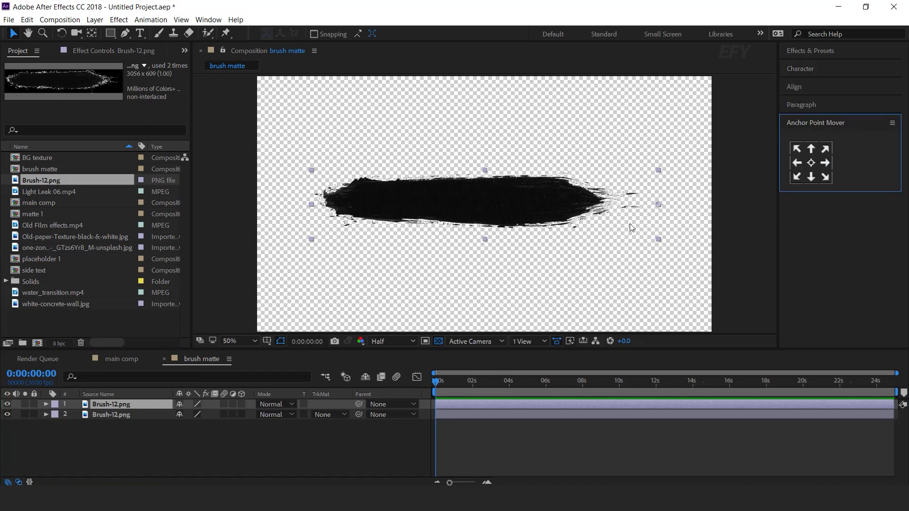
Step: Keyframe the top brush's scale at 48% at 0:00:01:29, and at 0% width with 48% height on the first frame
{"action": "left_click", "coordinate": [128, 409]}
{"action": "key", "text": "s"}
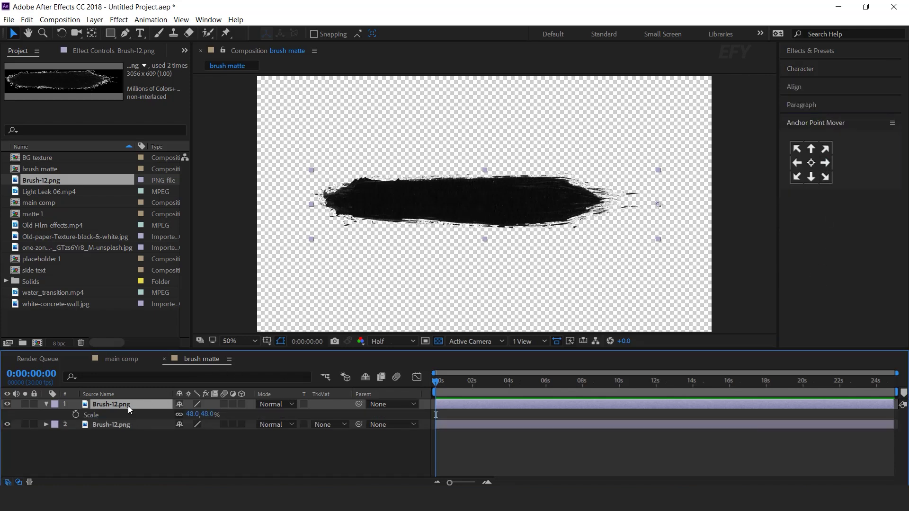
{"action": "left_click", "coordinate": [488, 482]}
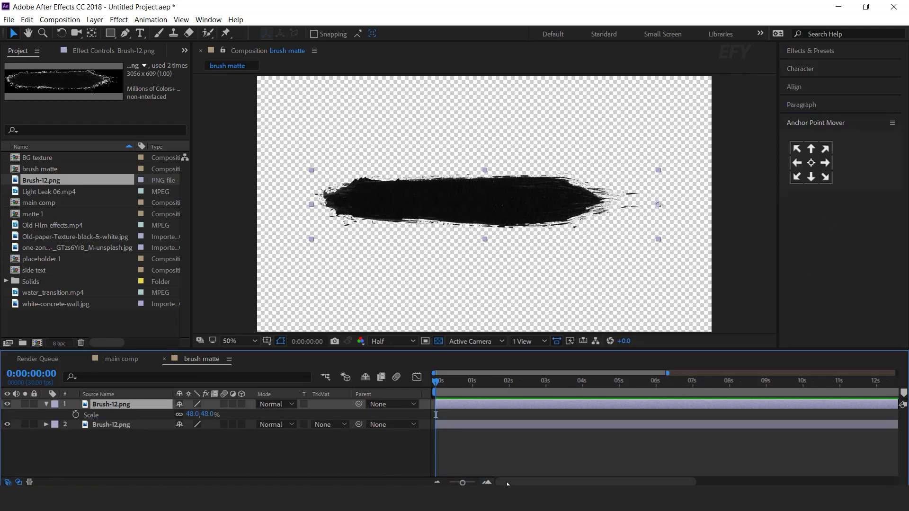
{"action": "left_click_drag", "start_coordinate": [443, 383], "coordinate": [508, 381]}
{"action": "left_click", "coordinate": [76, 415]}
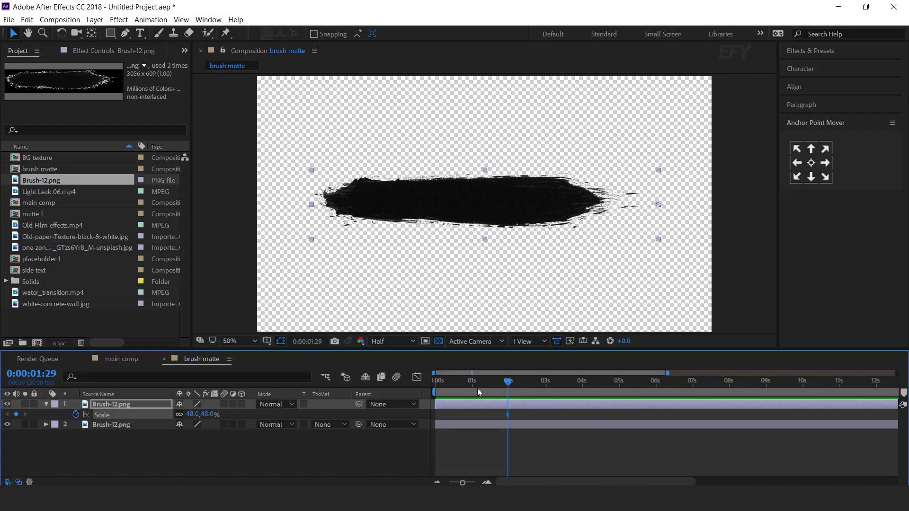
{"action": "key", "text": "Home"}
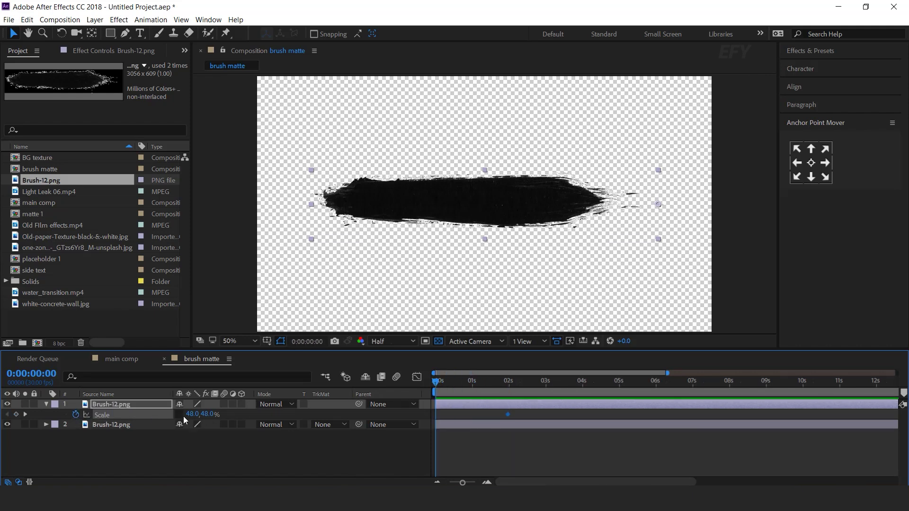
{"action": "left_click", "coordinate": [192, 414]}
{"action": "type", "text": "0"}
{"action": "key", "text": "Return"}
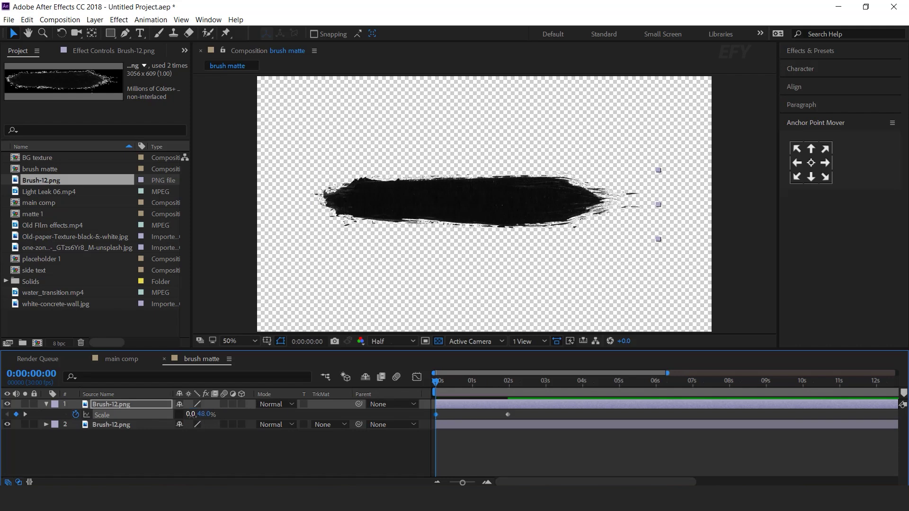
Step: Ease both scale keyframes of the top brush and lengthen the last keyframe's incoming influence in the speed graph
{"action": "left_click_drag", "start_coordinate": [527, 413], "coordinate": [434, 418]}
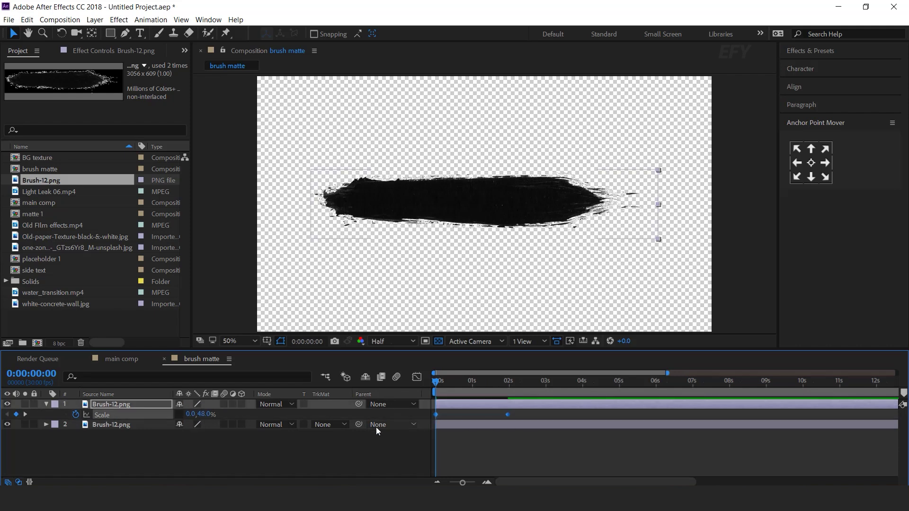
{"action": "right_click", "coordinate": [508, 414]}
{"action": "mouse_move", "coordinate": [615, 407]}
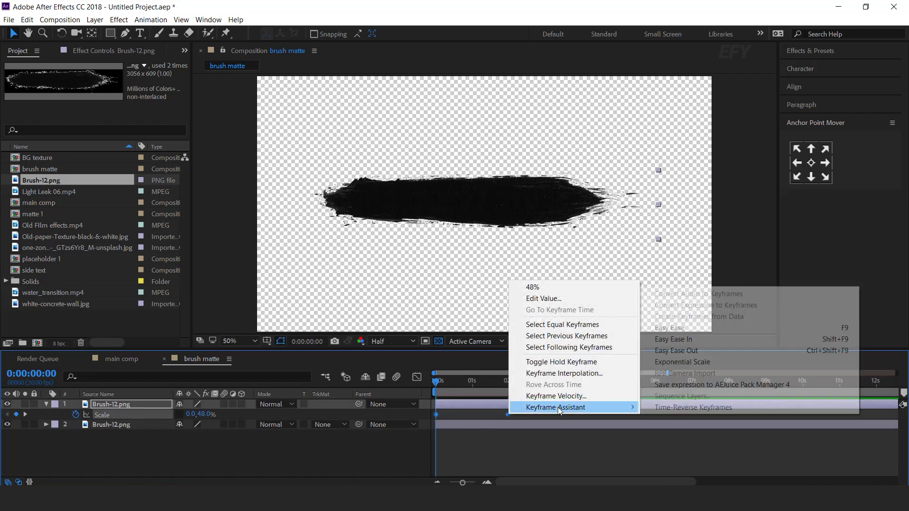
{"action": "left_click", "coordinate": [708, 338]}
{"action": "left_click", "coordinate": [417, 377]}
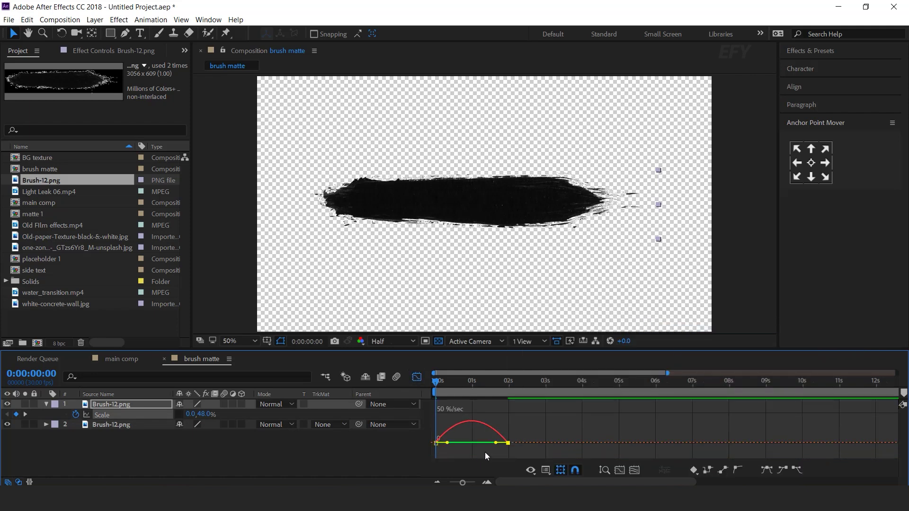
{"action": "left_click_drag", "start_coordinate": [496, 443], "coordinate": [475, 443]}
{"action": "left_click", "coordinate": [420, 380]}
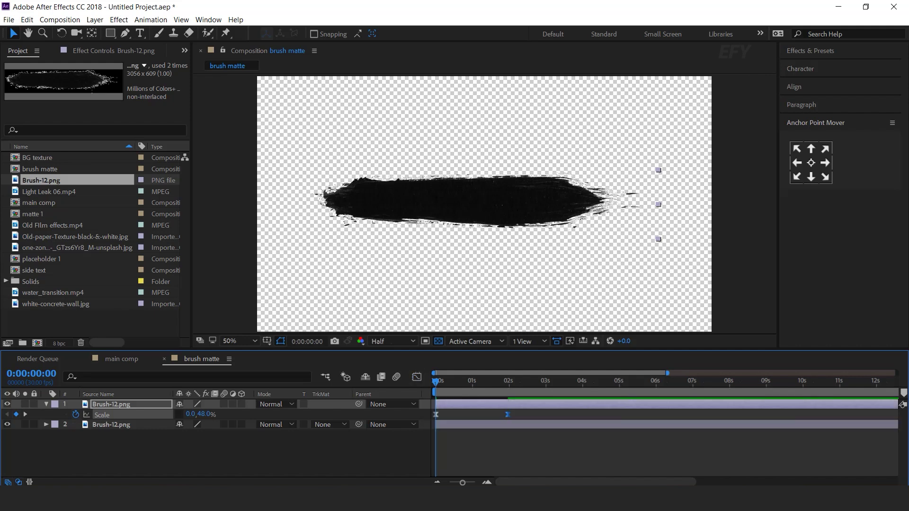
Step: Set the lower Brush-12.png layer's track matte to the alpha matte of the top brush and preview the stroke reveal
{"action": "left_click", "coordinate": [486, 483]}
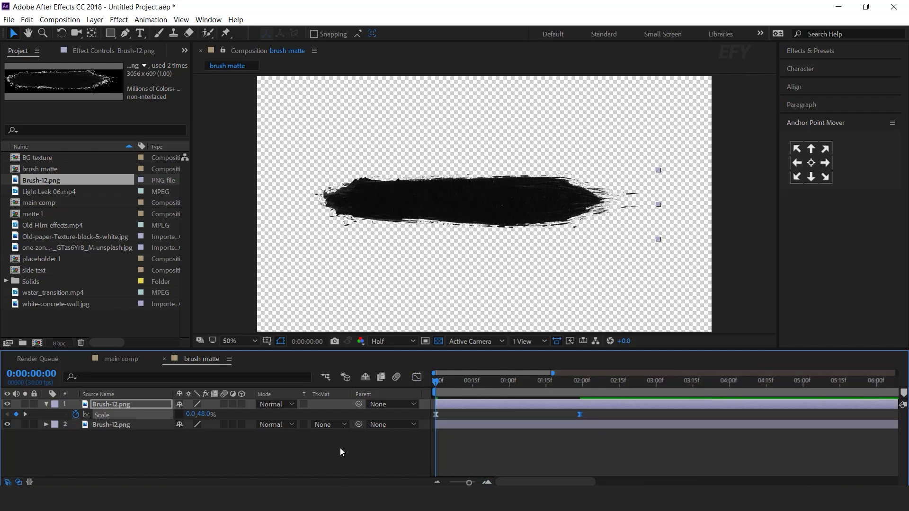
{"action": "left_click", "coordinate": [45, 404]}
{"action": "left_click", "coordinate": [123, 414]}
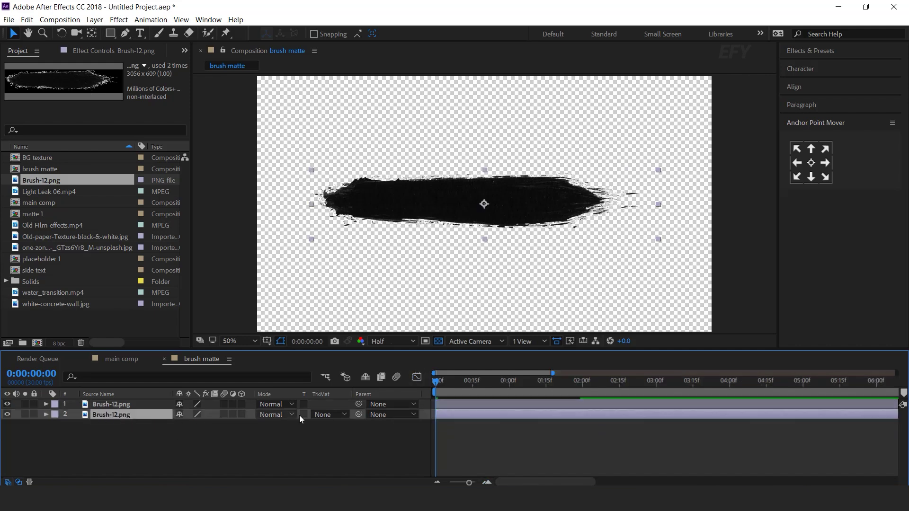
{"action": "left_click", "coordinate": [330, 415]}
{"action": "left_click", "coordinate": [370, 441]}
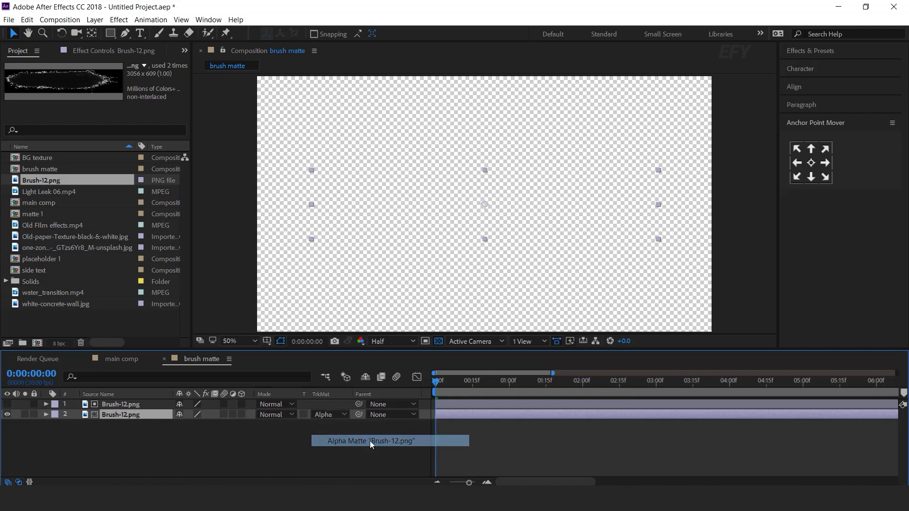
{"action": "mouse_move", "coordinate": [438, 381]}
{"action": "left_mouse_down"}
{"action": "mouse_move", "coordinate": [581, 385]}
{"action": "mouse_move", "coordinate": [426, 394]}
{"action": "left_mouse_up"}
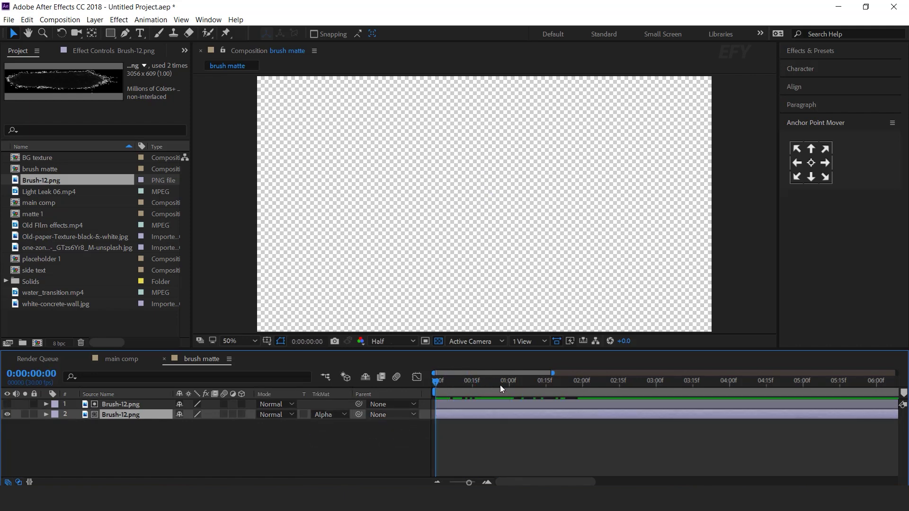
{"action": "key", "text": "space"}
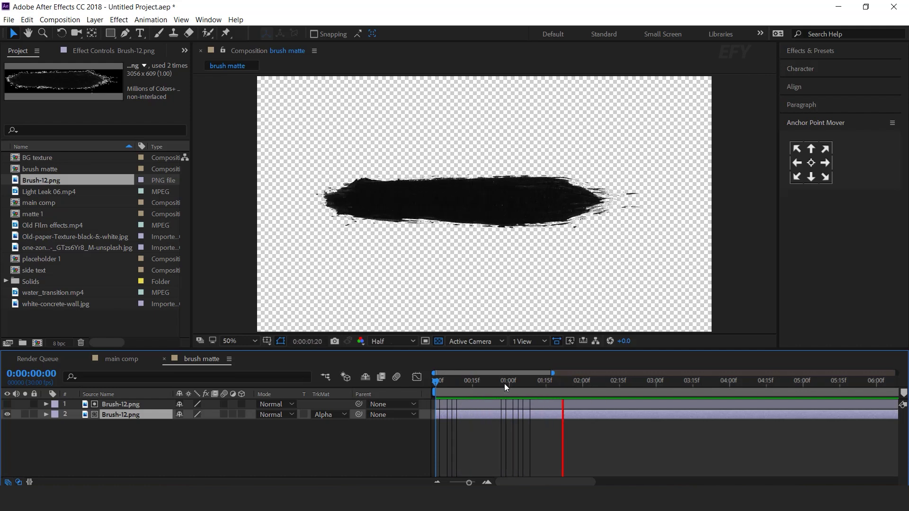
{"action": "left_click_drag", "start_coordinate": [504, 383], "coordinate": [553, 382]}
Step: Place the brush matte composition at the top of main comp and apply a Fill effect coloured white (FFFFFF)
{"action": "left_click", "coordinate": [163, 359]}
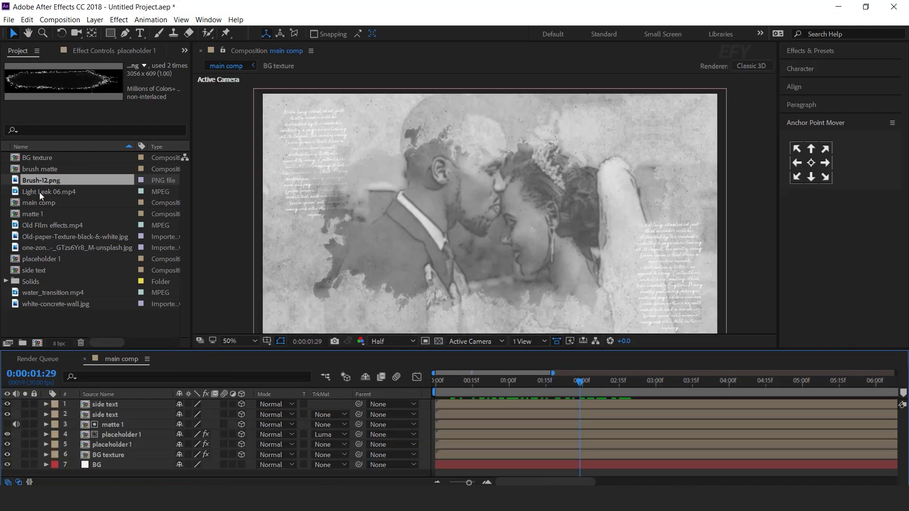
{"action": "left_click", "coordinate": [59, 168]}
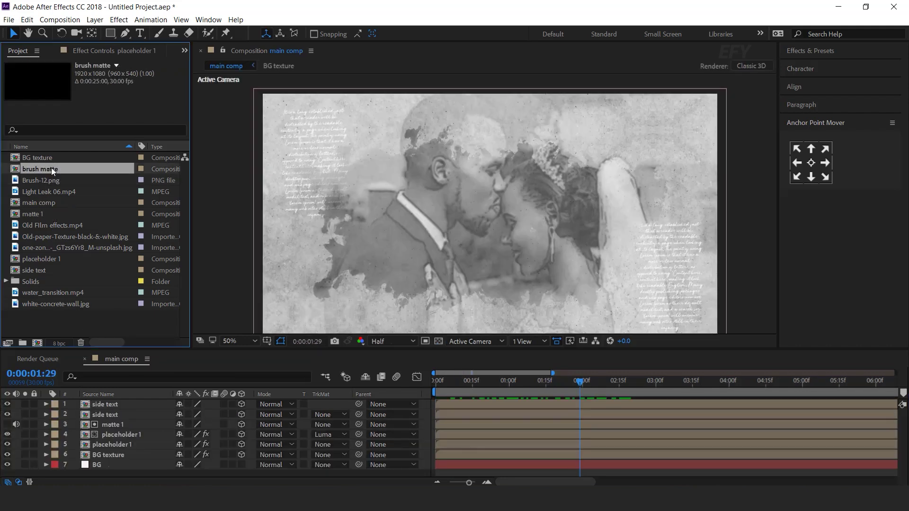
{"action": "mouse_move", "coordinate": [53, 169]}
{"action": "left_mouse_down"}
{"action": "mouse_move", "coordinate": [149, 385]}
{"action": "mouse_move", "coordinate": [144, 403]}
{"action": "left_mouse_up"}
{"action": "key", "text": "ctrl+space"}
{"action": "type", "text": "fill"}
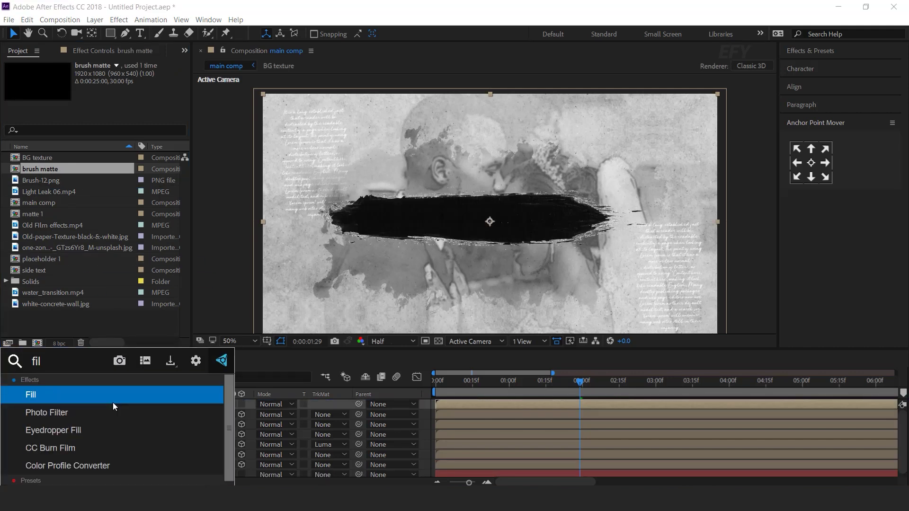
{"action": "key", "text": "Return"}
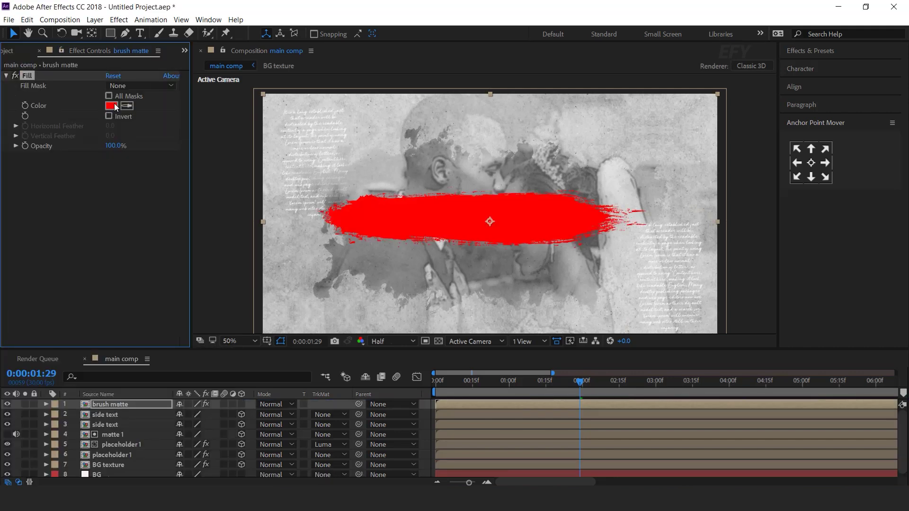
{"action": "left_click", "coordinate": [115, 106]}
{"action": "left_click_drag", "start_coordinate": [84, 155], "coordinate": [53, 131]}
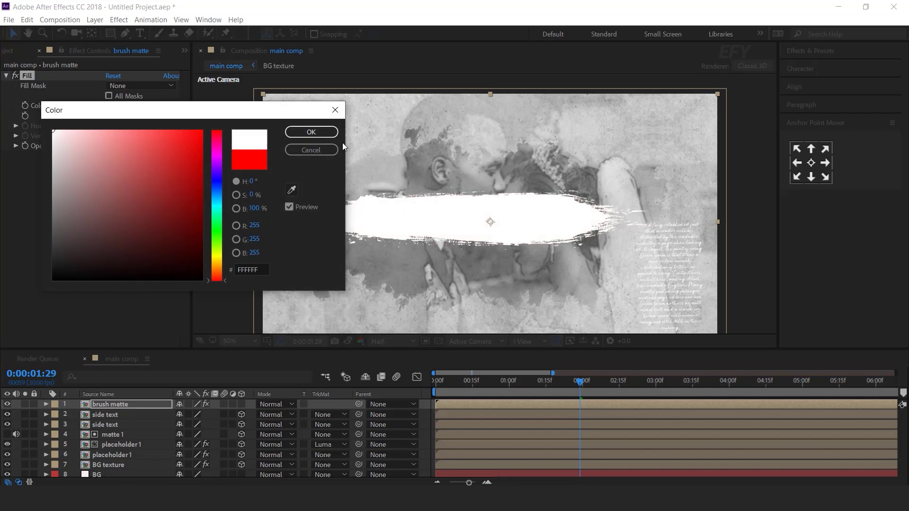
{"action": "left_click", "coordinate": [297, 136]}
Step: Add a Drop Shadow to the brush matte layer with 20% opacity and a distance of 30, and open its softness for editing
{"action": "key", "text": "ctrl+space"}
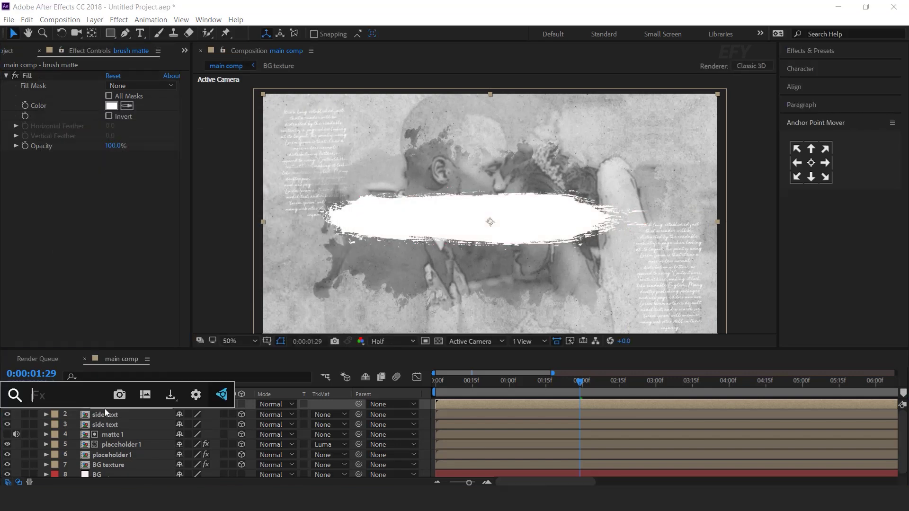
{"action": "type", "text": "drop"}
{"action": "key", "text": "Return"}
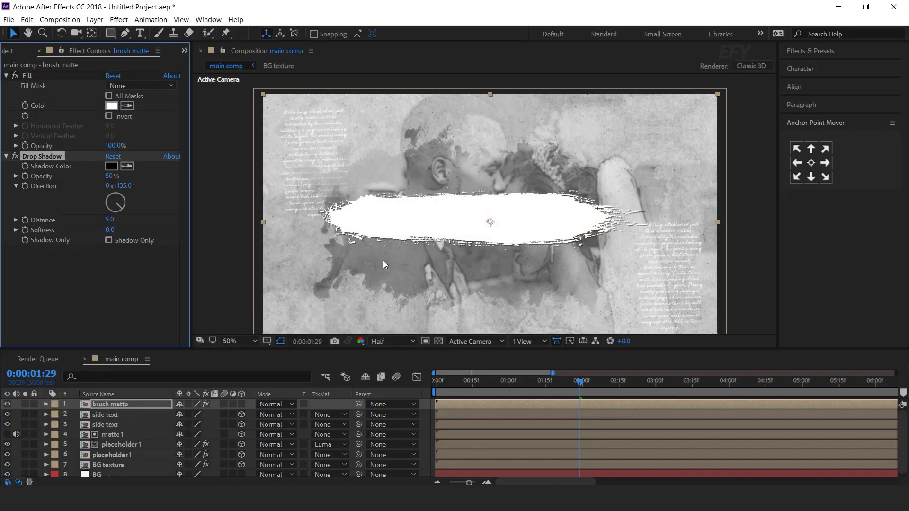
{"action": "left_click", "coordinate": [110, 176]}
{"action": "type", "text": "20"}
{"action": "key", "text": "Return"}
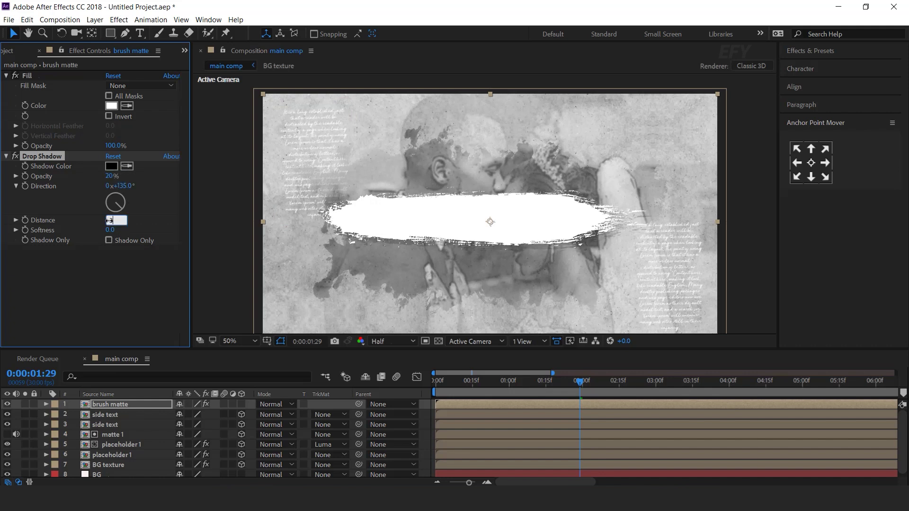
{"action": "left_click_drag", "start_coordinate": [110, 220], "coordinate": [124, 220]}
{"action": "left_click", "coordinate": [110, 231]}
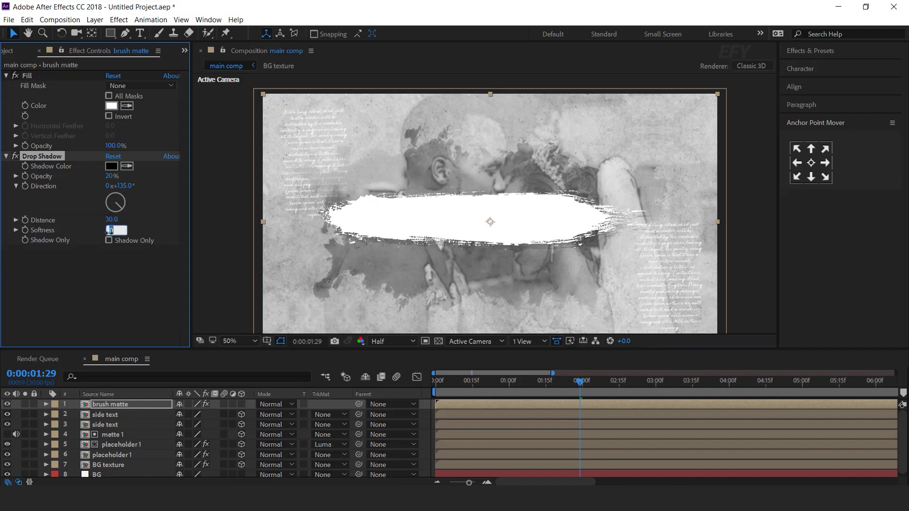
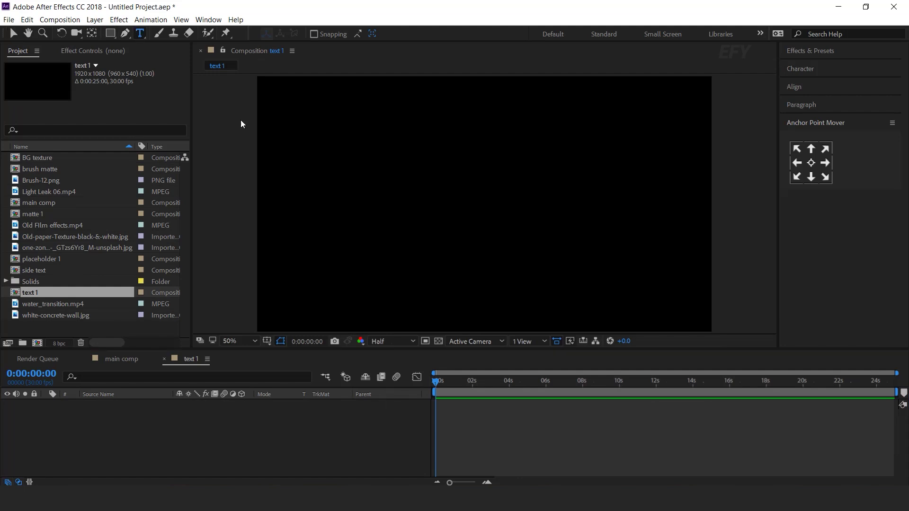
Step: Add the text "Effect For You" to the text 1 composition and place that composition above the brush matte in main comp
{"action": "left_click", "coordinate": [392, 204]}
{"action": "type", "text": "Effect For You"}
{"action": "key", "text": "ctrl+Return"}
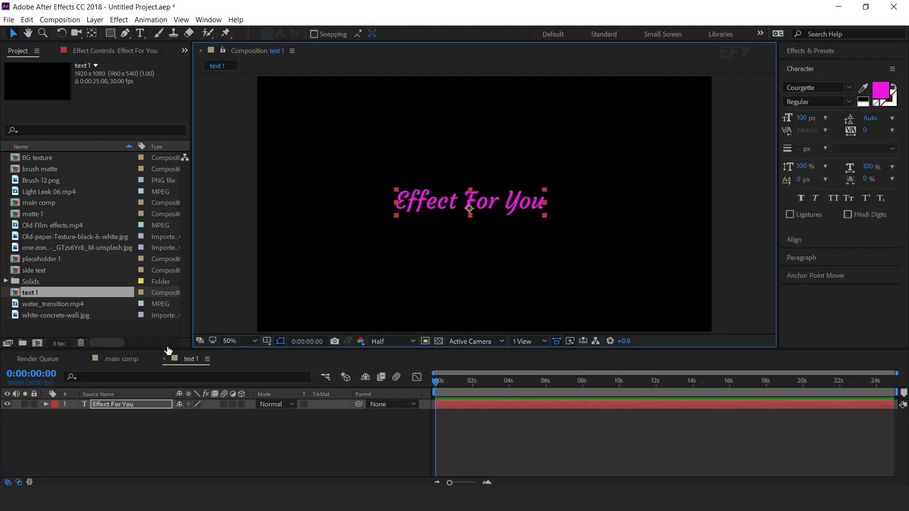
{"action": "left_click", "coordinate": [165, 359]}
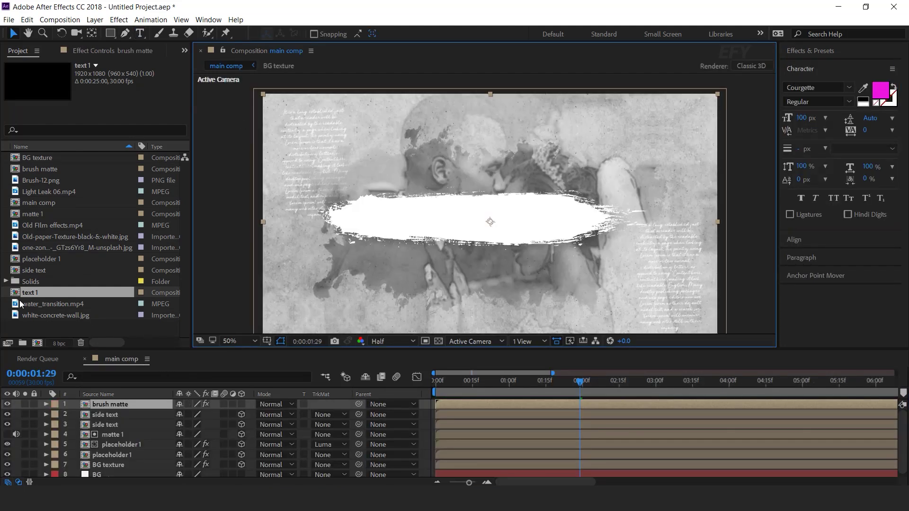
{"action": "left_click_drag", "start_coordinate": [26, 296], "coordinate": [153, 413]}
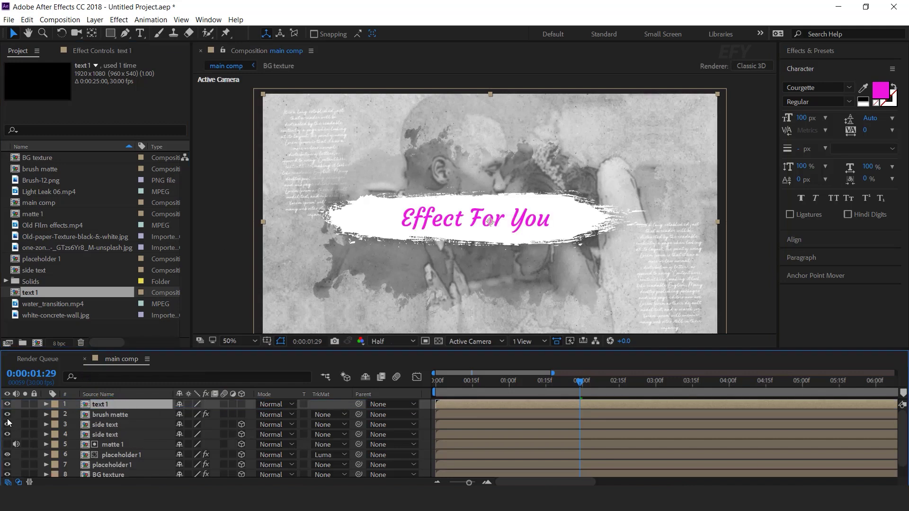
Step: Duplicate the brush matte layer above text 1 and use the copy as the alpha track matte of text 1
{"action": "left_click", "coordinate": [115, 414]}
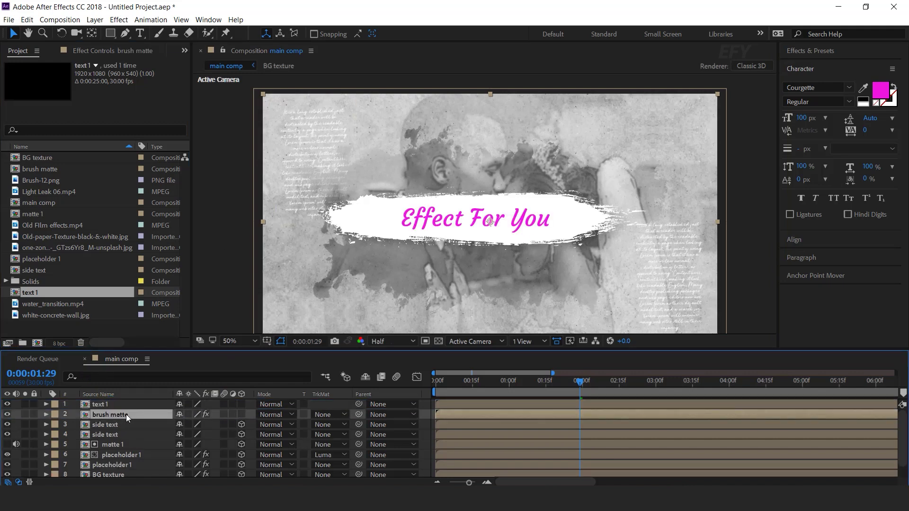
{"action": "key", "text": "ctrl+d"}
{"action": "left_click_drag", "start_coordinate": [109, 412], "coordinate": [109, 404]}
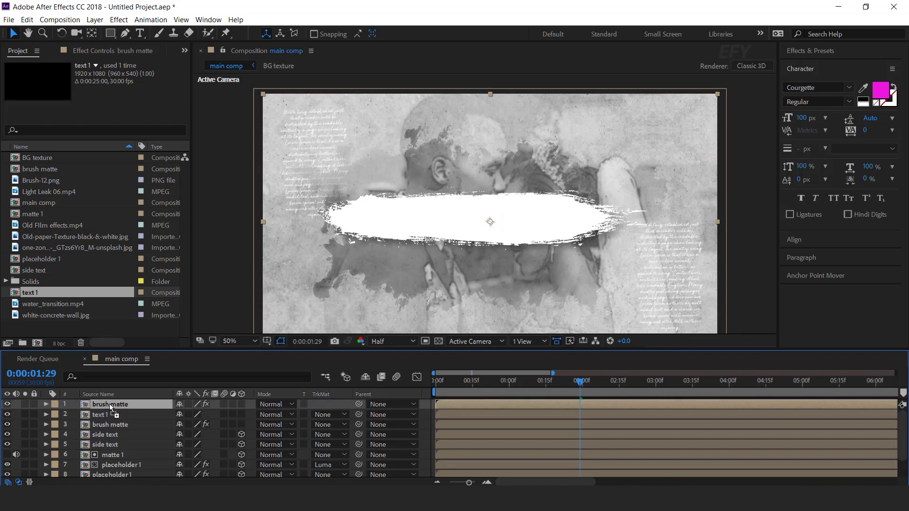
{"action": "left_click", "coordinate": [102, 415]}
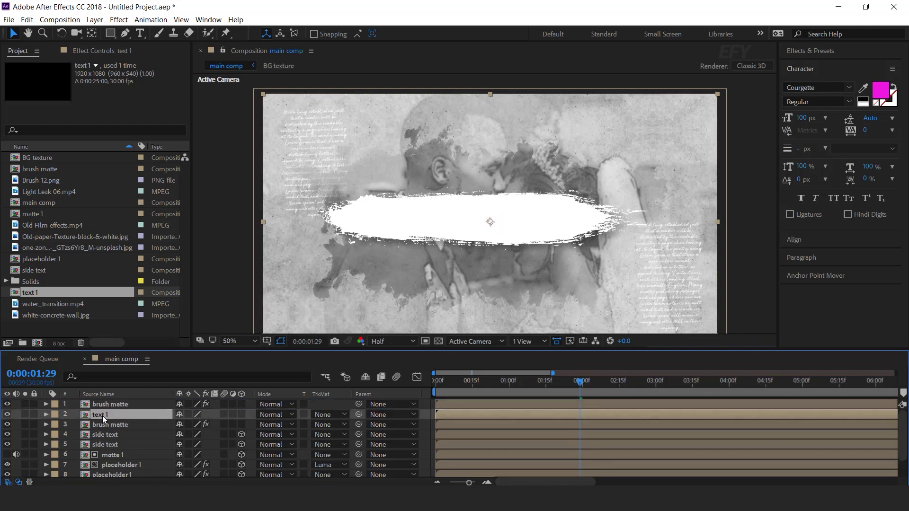
{"action": "left_click", "coordinate": [320, 415]}
{"action": "left_click", "coordinate": [343, 443]}
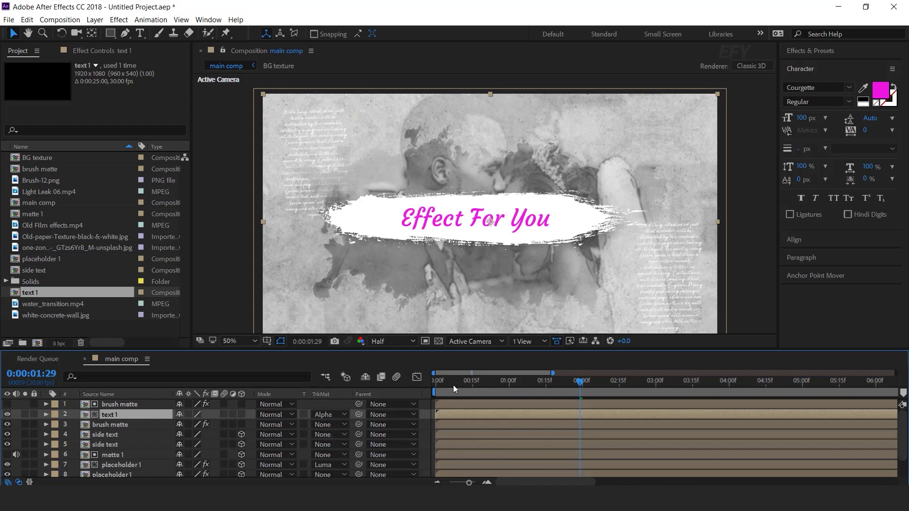
Step: Make text 1 and both brush matte layers 3D
{"action": "left_click", "coordinate": [118, 424], "text": "ctrl"}
{"action": "left_click", "coordinate": [121, 405], "text": "ctrl"}
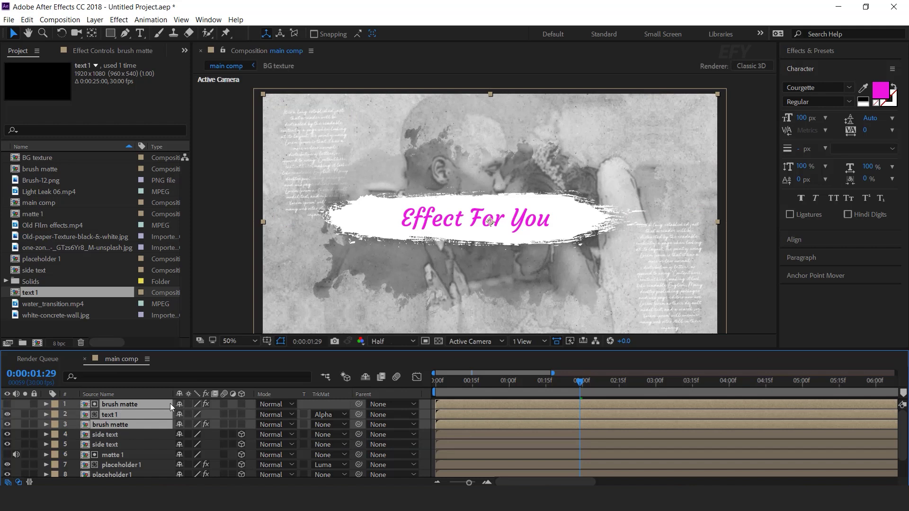
{"action": "left_click", "coordinate": [245, 403]}
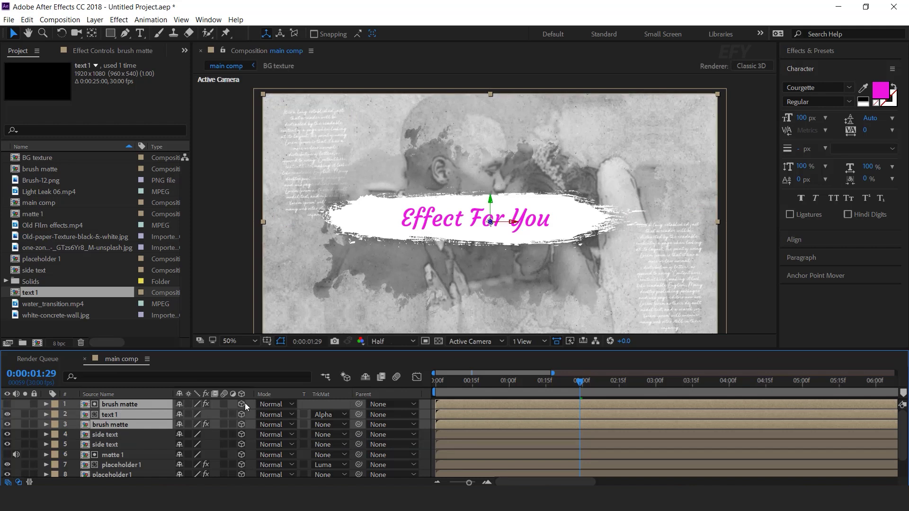
Step: Create a null object in main comp and rename it "text Null 1"
{"action": "right_click", "coordinate": [427, 405]}
{"action": "mouse_move", "coordinate": [465, 294]}
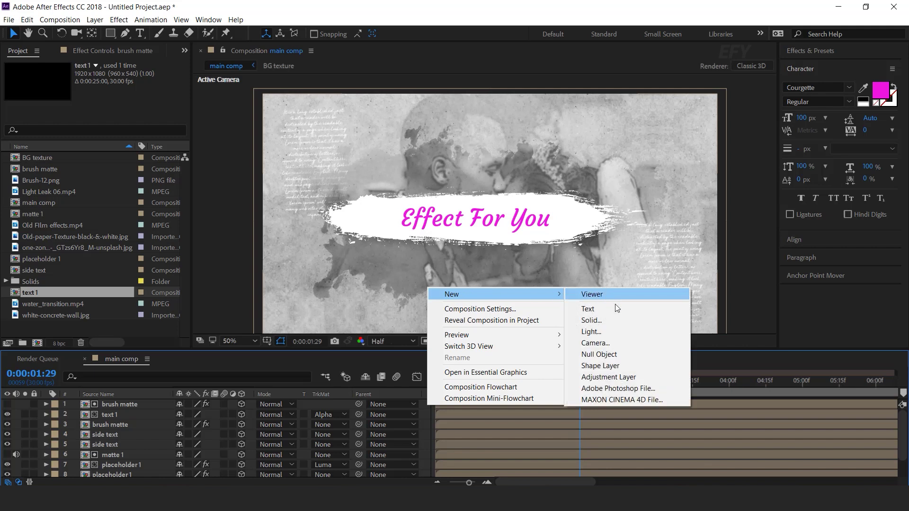
{"action": "left_click", "coordinate": [618, 356]}
{"action": "key", "text": "Return"}
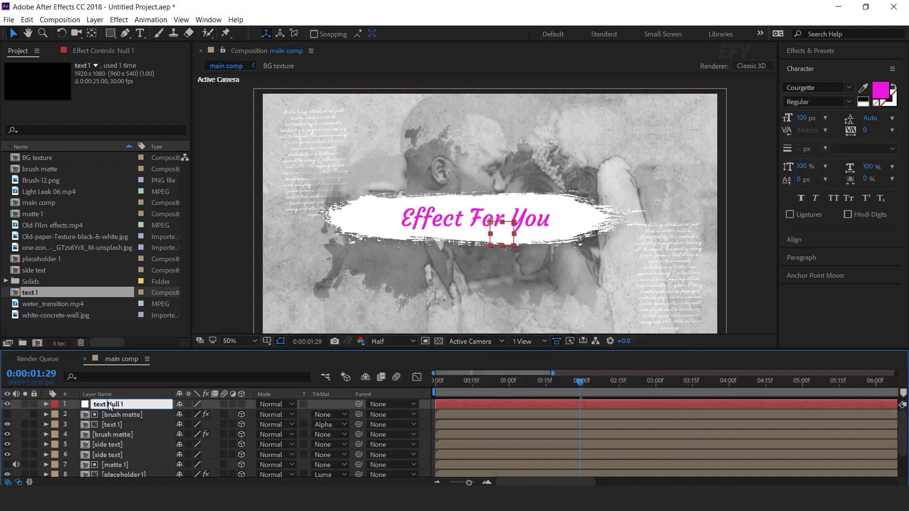
{"action": "key", "text": "Return"}
Step: Parent text 1 and both brush matte layers to text Null 1
{"action": "left_click", "coordinate": [120, 436]}
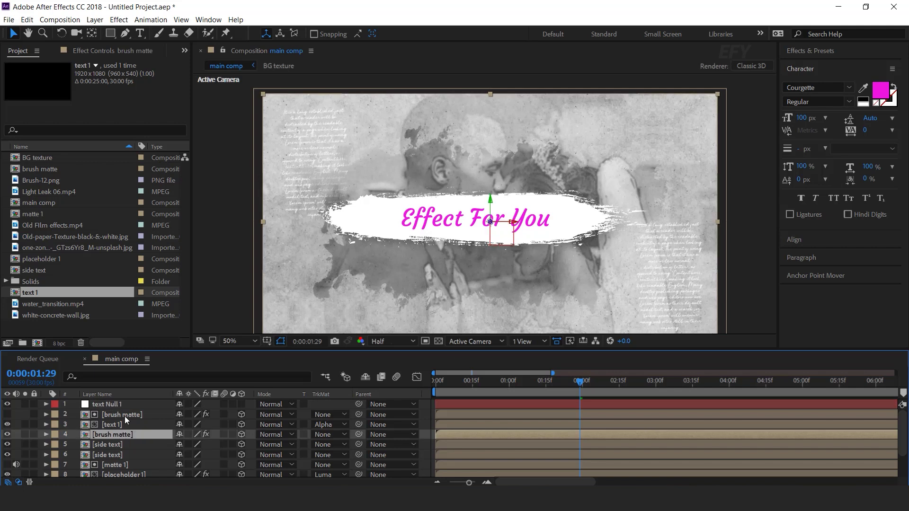
{"action": "left_click", "coordinate": [124, 416], "text": "shift"}
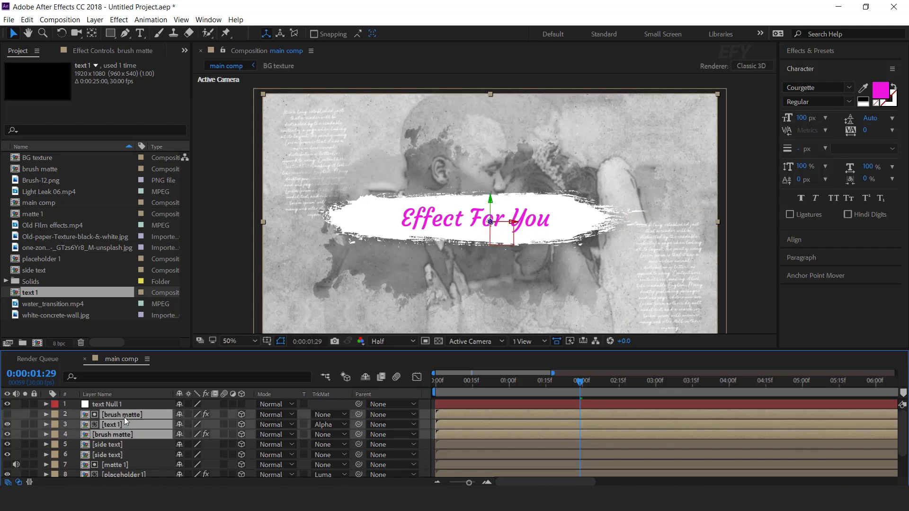
{"action": "left_click_drag", "start_coordinate": [358, 425], "coordinate": [121, 403]}
Step: Scale text Null 1 to 57%, rotate it to -14° and move the title to the lower right of the photo
{"action": "left_click", "coordinate": [121, 403]}
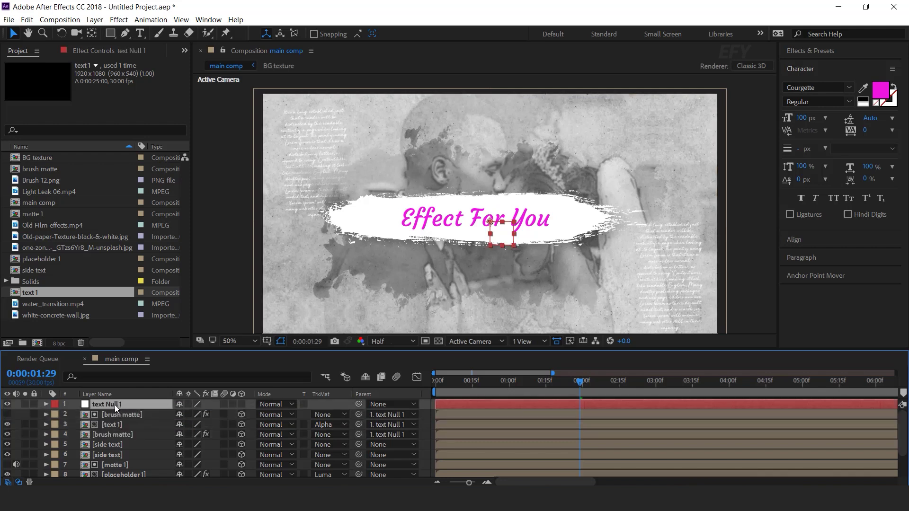
{"action": "key", "text": "s"}
{"action": "left_click_drag", "start_coordinate": [192, 414], "coordinate": [171, 414]}
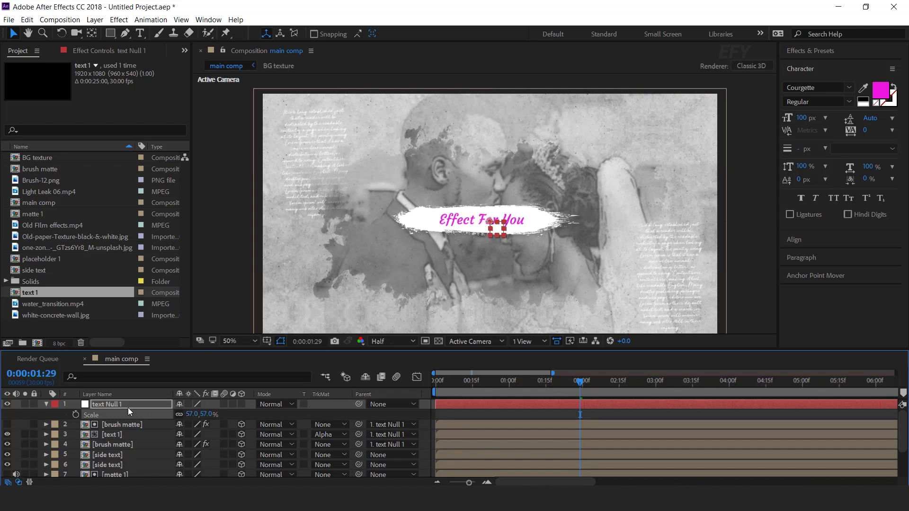
{"action": "key", "text": "shift+r"}
{"action": "left_click_drag", "start_coordinate": [191, 425], "coordinate": [182, 424]}
{"action": "mouse_move", "coordinate": [520, 239]}
{"action": "left_mouse_down"}
{"action": "mouse_move", "coordinate": [681, 314]}
{"action": "mouse_move", "coordinate": [636, 308]}
{"action": "mouse_move", "coordinate": [602, 282]}
{"action": "left_mouse_up"}
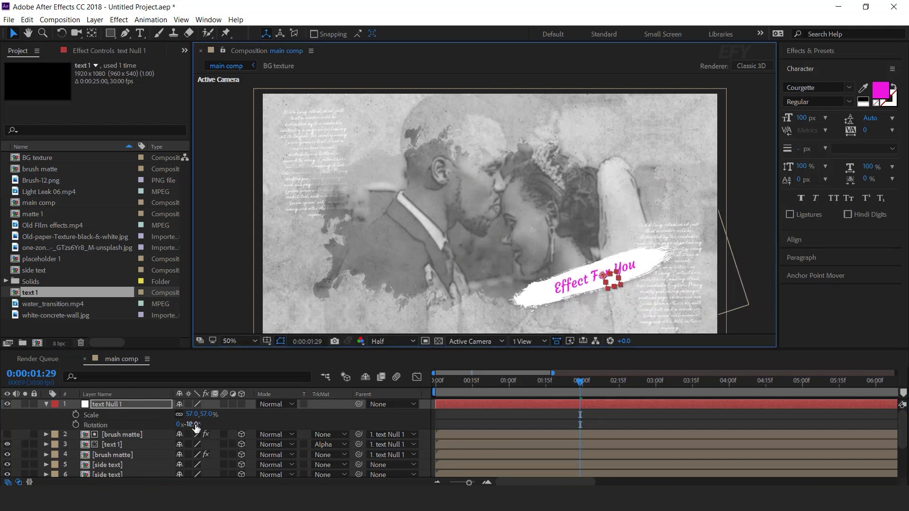
{"action": "left_click_drag", "start_coordinate": [192, 424], "coordinate": [194, 424]}
Step: Preview the title's brush reveal over the photo in main comp from the first frame
{"action": "left_click_drag", "start_coordinate": [579, 381], "coordinate": [435, 381]}
{"action": "key", "text": "space"}
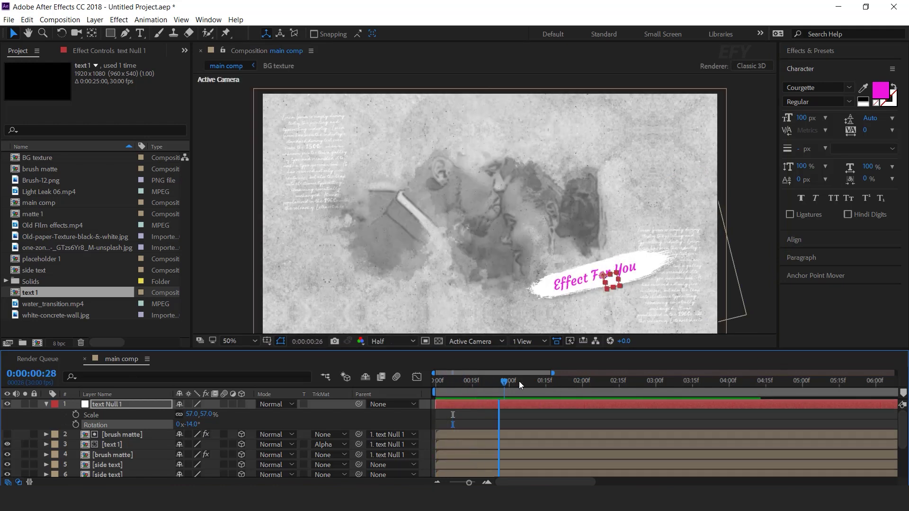
{"action": "left_click", "coordinate": [105, 438]}
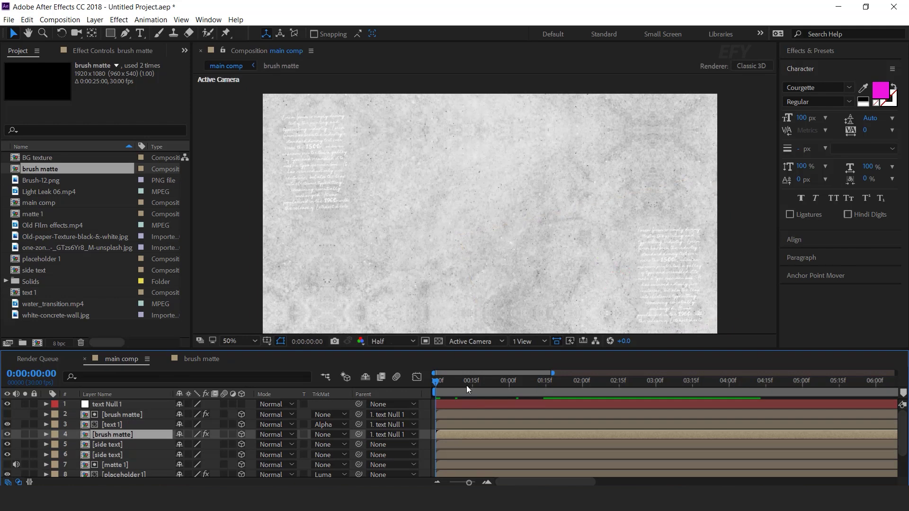
{"action": "key", "text": "space"}
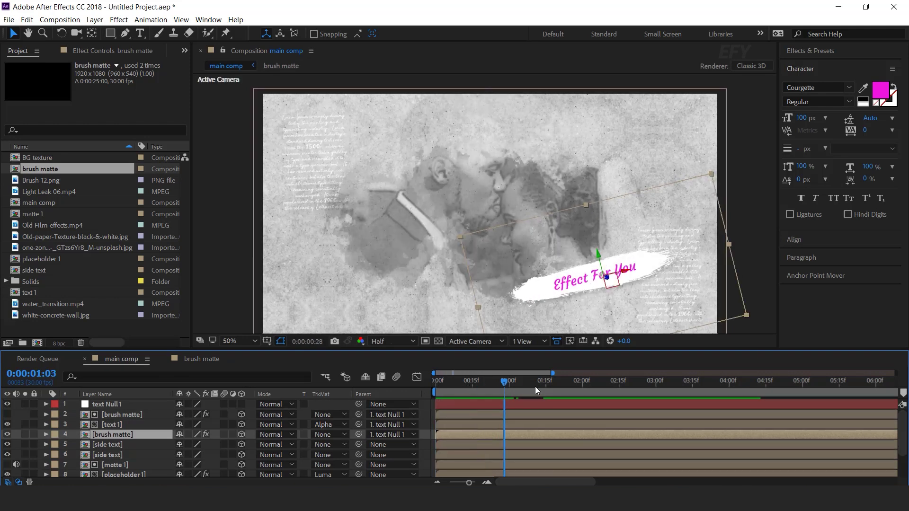
Step: Create a new composition named "main photo 1" at 1920 x 1080, 30 fps and 25 seconds long
{"action": "left_click", "coordinate": [350, 404]}
{"action": "left_click", "coordinate": [49, 329]}
{"action": "left_click", "coordinate": [39, 342]}
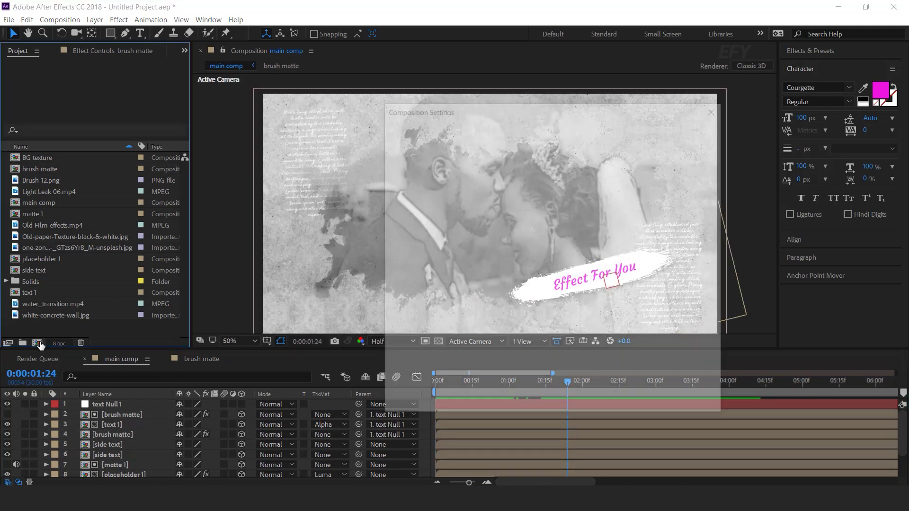
{"action": "type", "text": "mia"}
{"action": "key", "text": "BackSpace"}
{"action": "key", "text": "BackSpace"}
{"action": "type", "text": "ain"}
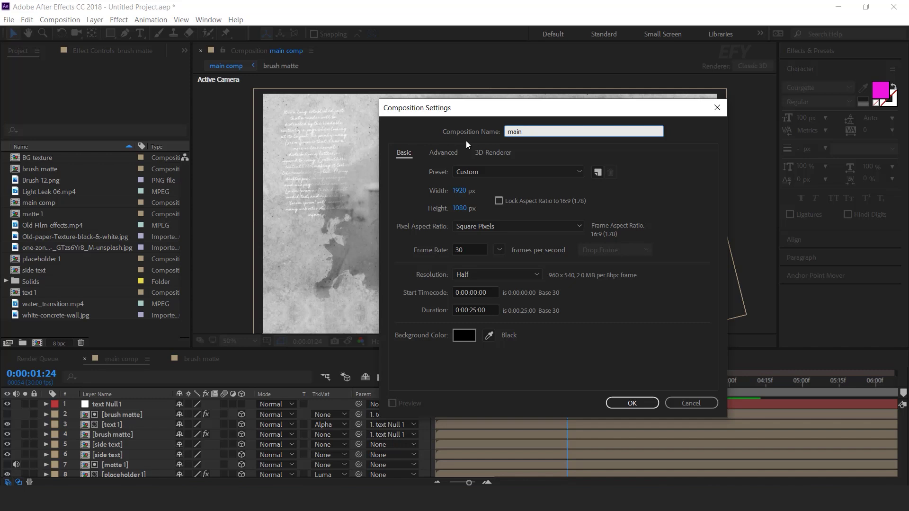
{"action": "type", "text": " photo 1"}
{"action": "key", "text": "Return"}
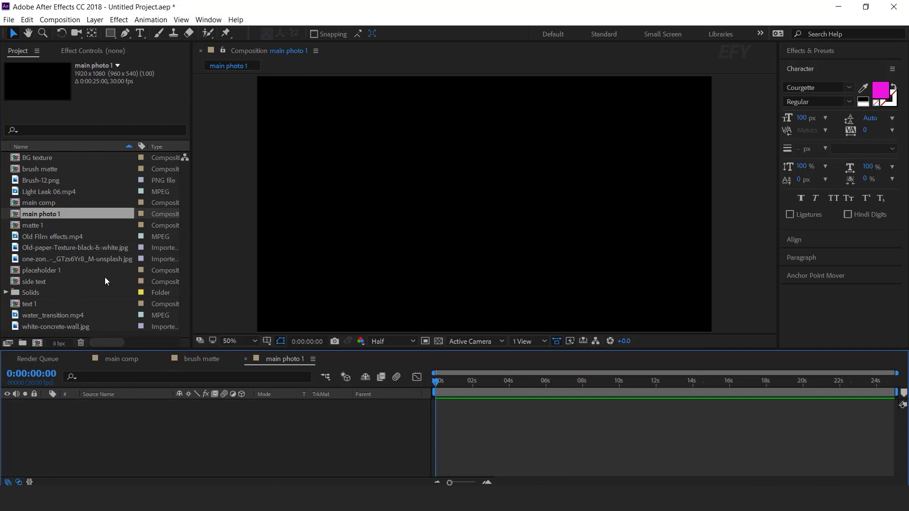
Step: Add the placeholder 1 composition to main photo 1 and place matte 1 above it
{"action": "left_click", "coordinate": [15, 270]}
{"action": "left_click_drag", "start_coordinate": [15, 273], "coordinate": [122, 453]}
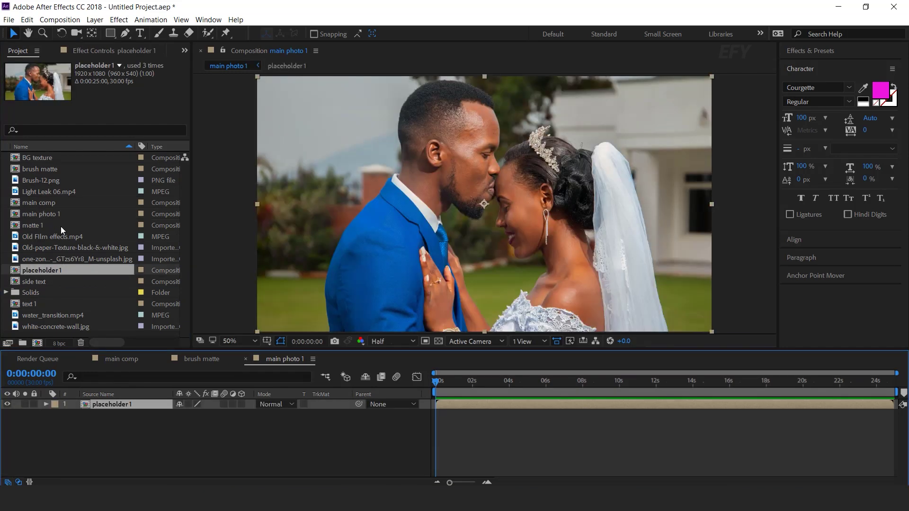
{"action": "left_click", "coordinate": [38, 221]}
{"action": "left_click_drag", "start_coordinate": [20, 226], "coordinate": [126, 420]}
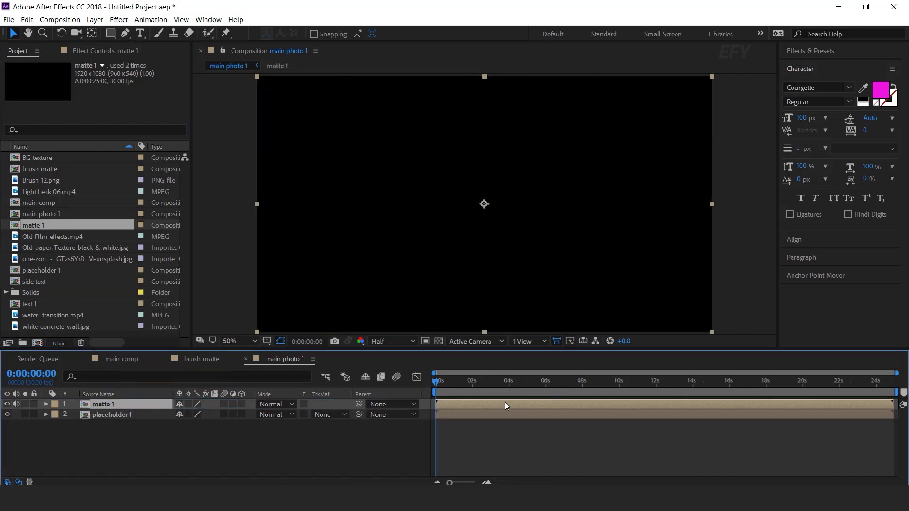
Step: Set the placeholder 1 layer's track matte to Luma Matte "matte 1" and check the photo reveal
{"action": "left_click_drag", "start_coordinate": [444, 384], "coordinate": [474, 382]}
{"action": "left_click", "coordinate": [109, 415]}
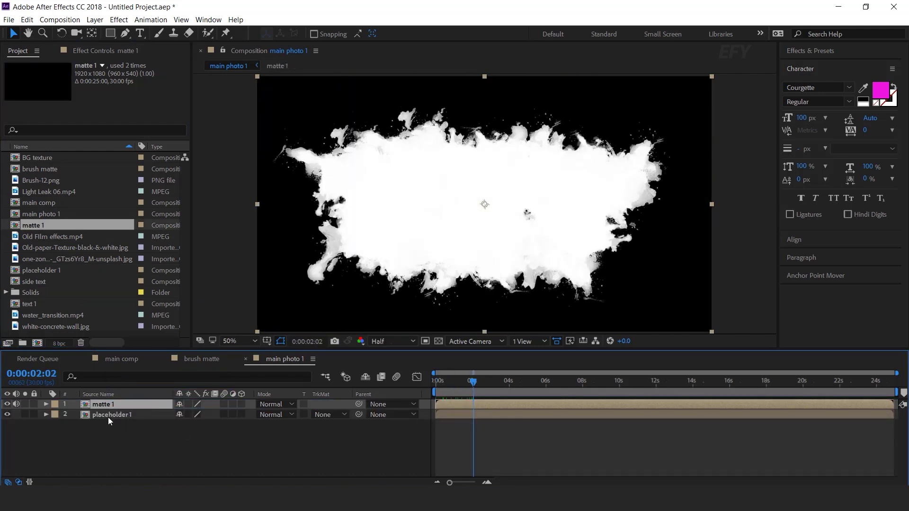
{"action": "left_click", "coordinate": [323, 414]}
{"action": "left_click", "coordinate": [360, 462]}
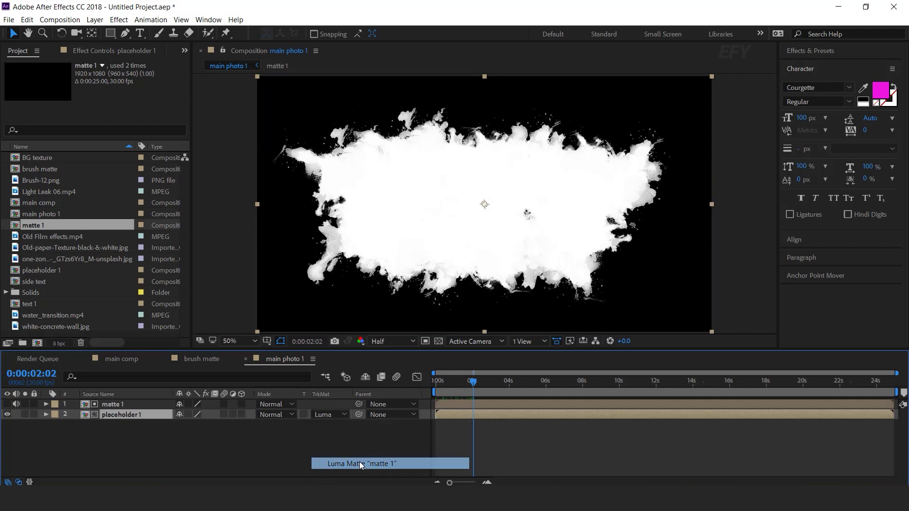
{"action": "left_click_drag", "start_coordinate": [441, 384], "coordinate": [523, 384]}
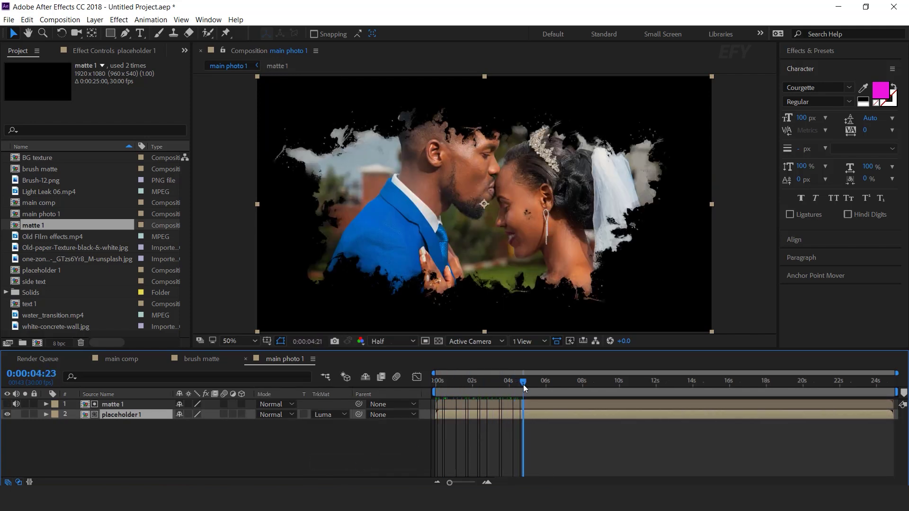
Step: Duplicate the matte 1 and placeholder 1 layers together in main photo 1
{"action": "left_click", "coordinate": [118, 404], "text": "shift"}
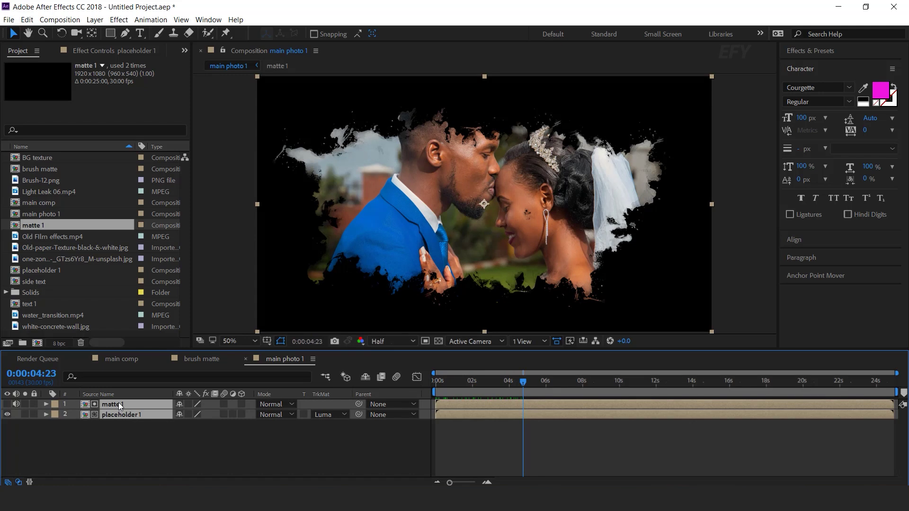
{"action": "key", "text": "ctrl+d"}
{"action": "left_click", "coordinate": [470, 321]}
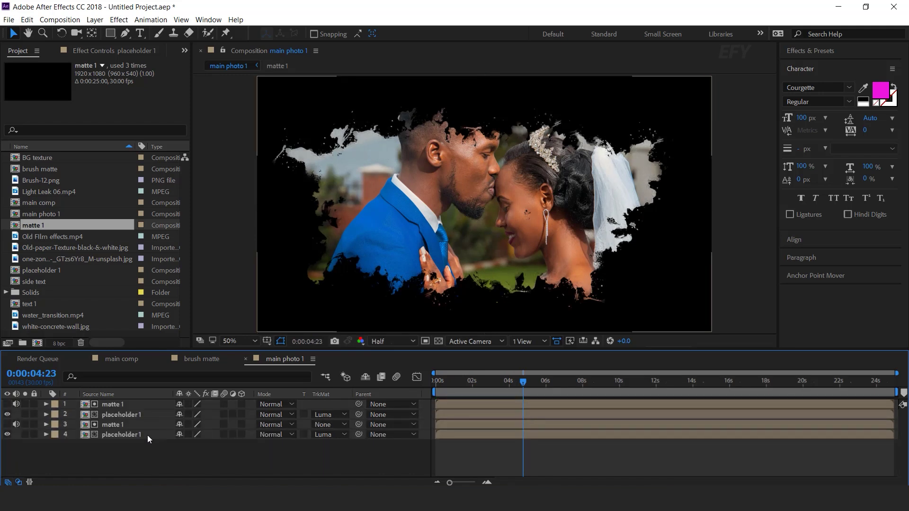
Step: Pre-compose the upper placeholder 1 layer as "image 1", moving all attributes into the new composition
{"action": "left_click", "coordinate": [120, 416]}
{"action": "right_click", "coordinate": [129, 416]}
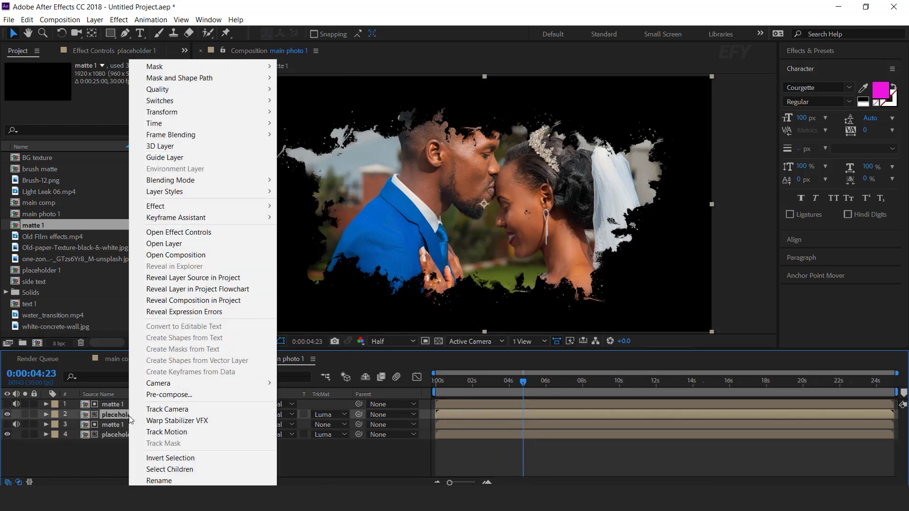
{"action": "left_click", "coordinate": [186, 400]}
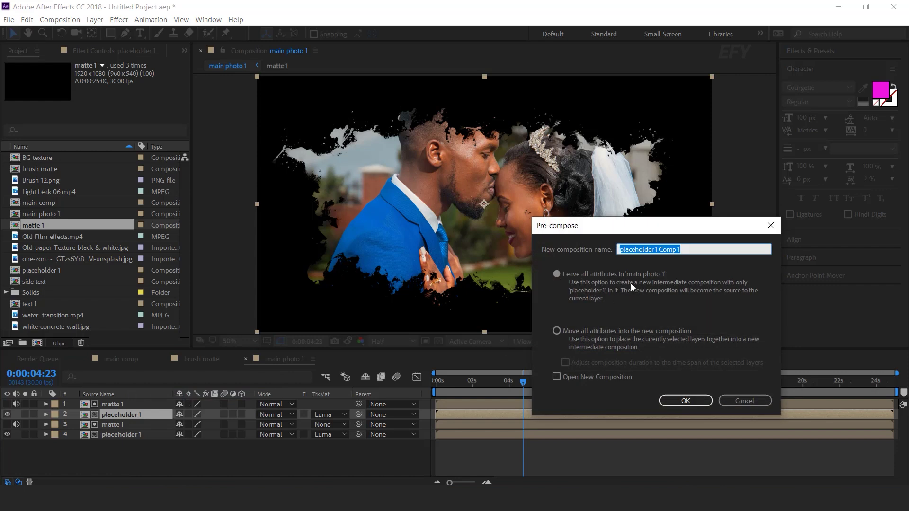
{"action": "left_click", "coordinate": [556, 331]}
{"action": "left_click", "coordinate": [700, 247]}
{"action": "type", "text": "image"}
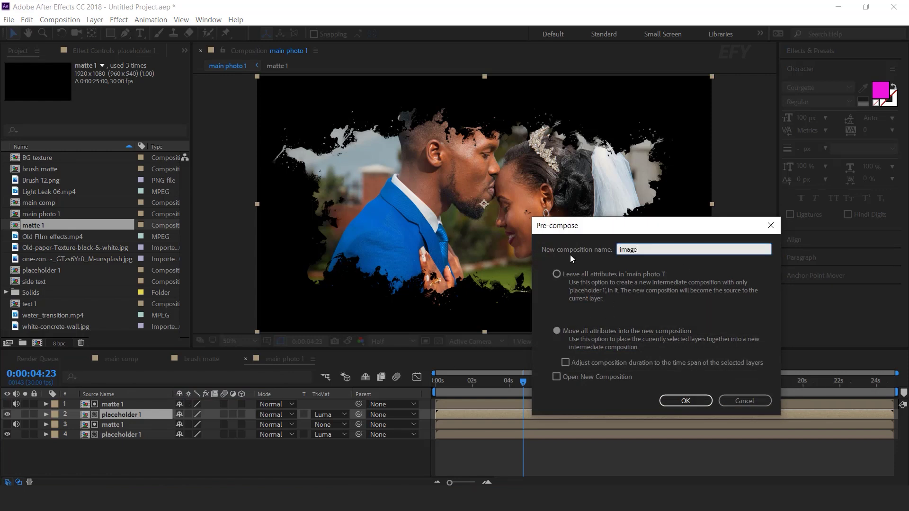
{"action": "type", "text": " 1"}
{"action": "key", "text": "Return"}
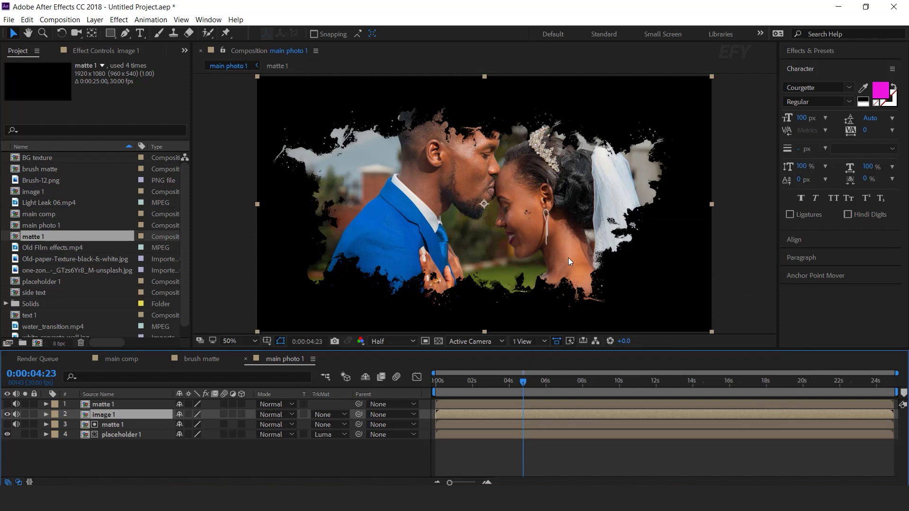
Step: Open the image 1 composition and delete its matte 1 layer
{"action": "double_click", "coordinate": [113, 415]}
{"action": "left_click", "coordinate": [128, 403]}
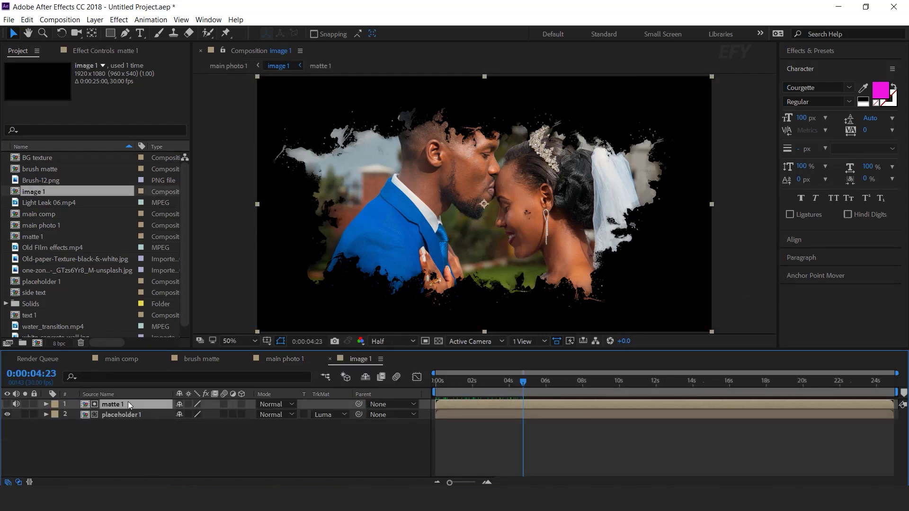
{"action": "key", "text": "Delete"}
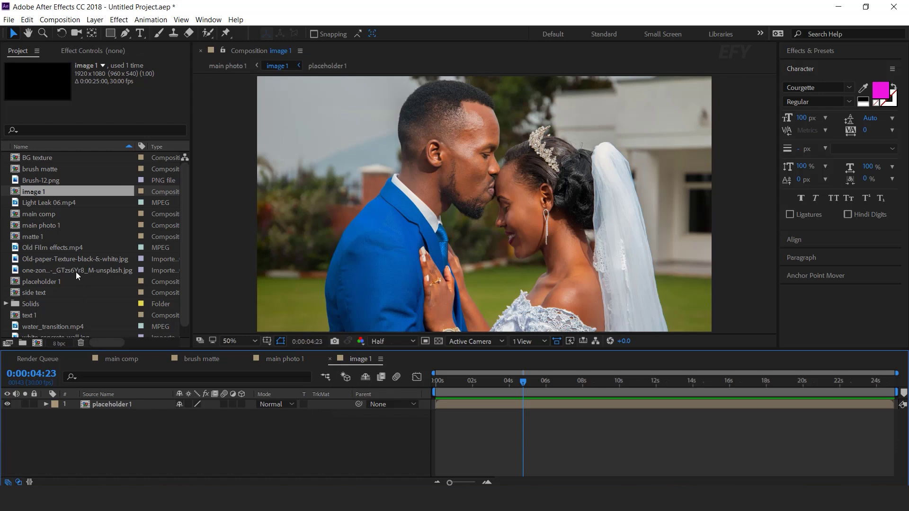
Step: Add Old-paper-Texture-black-&-white.jpg above placeholder 1 in image 1 and set its blending mode to Screen
{"action": "left_click", "coordinate": [76, 269]}
{"action": "left_click", "coordinate": [73, 258]}
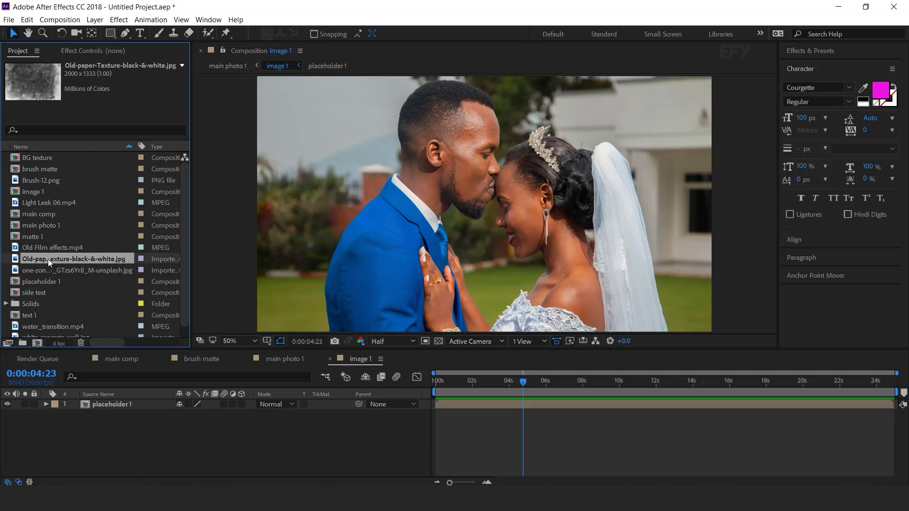
{"action": "left_click_drag", "start_coordinate": [53, 261], "coordinate": [146, 405]}
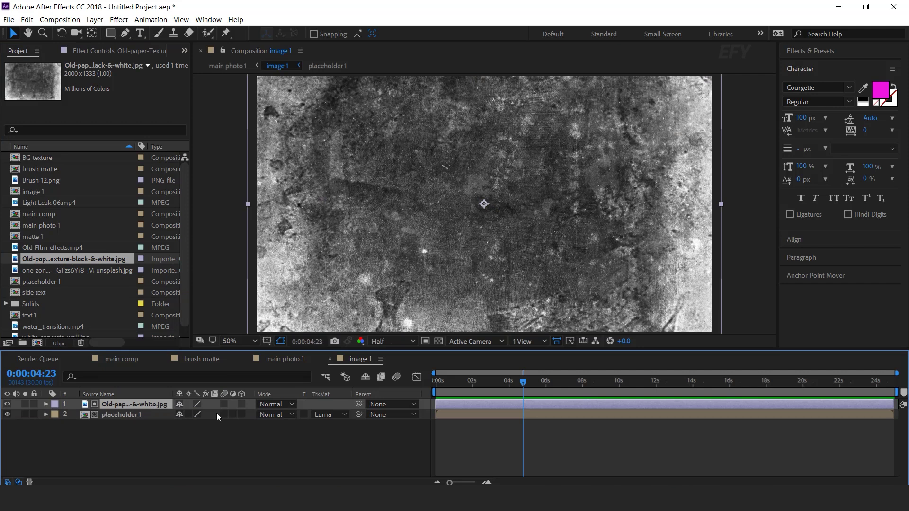
{"action": "left_click", "coordinate": [280, 405]}
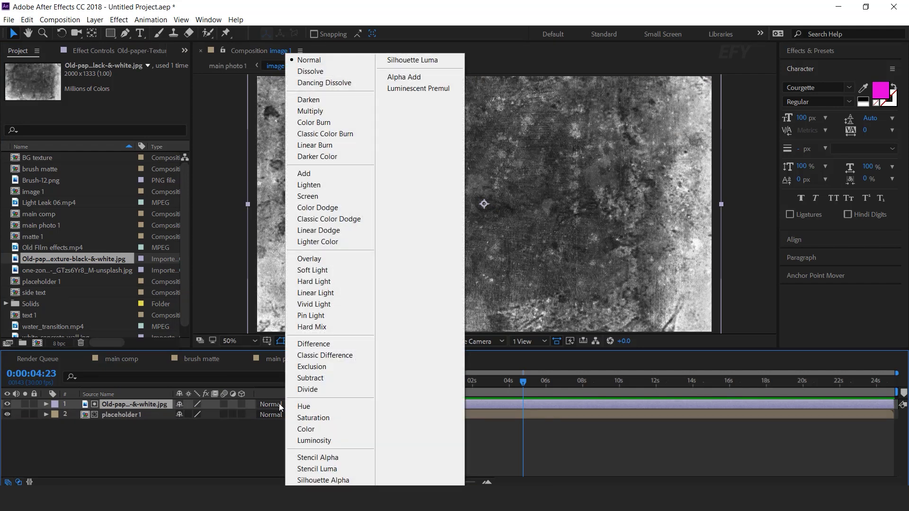
{"action": "left_click", "coordinate": [316, 194]}
Step: Remove the track matte from placeholder 1 in image 1 and return to main photo 1
{"action": "left_click", "coordinate": [325, 415]}
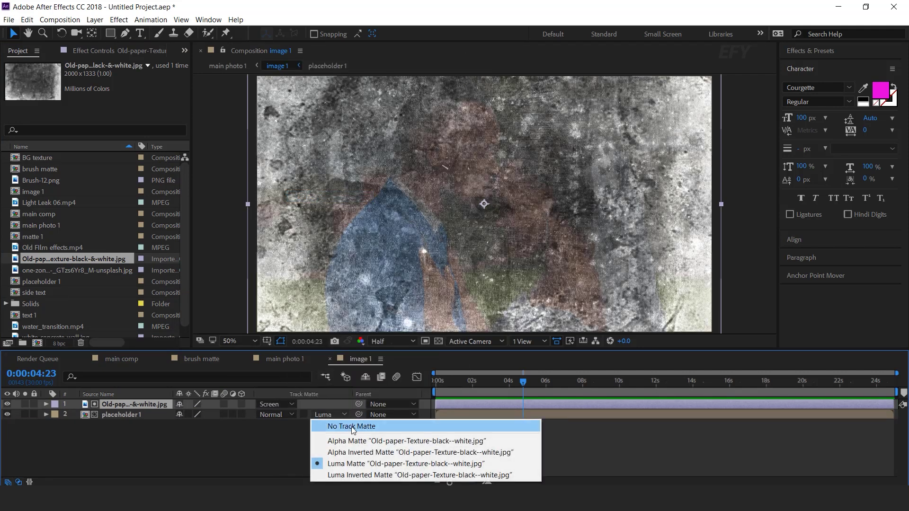
{"action": "left_click", "coordinate": [350, 427]}
{"action": "left_click", "coordinate": [294, 429]}
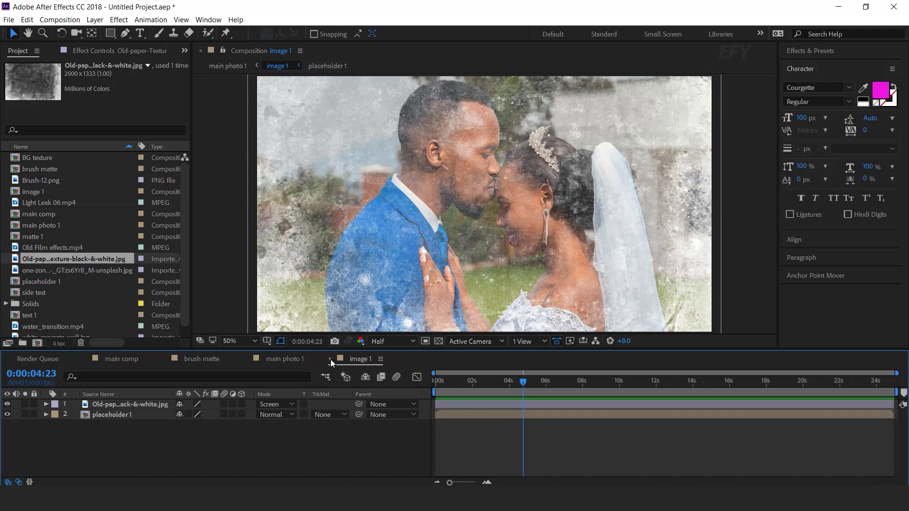
{"action": "left_click", "coordinate": [330, 359]}
Step: Apply Tint and Curves to the image 1 layer and pull the RGB curve's midtones down to darken it
{"action": "left_click", "coordinate": [106, 415]}
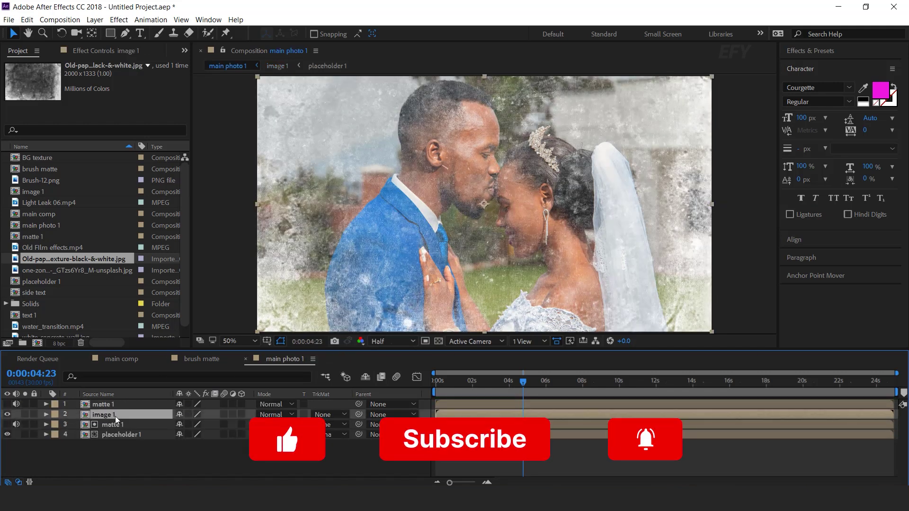
{"action": "key", "text": "ctrl+space"}
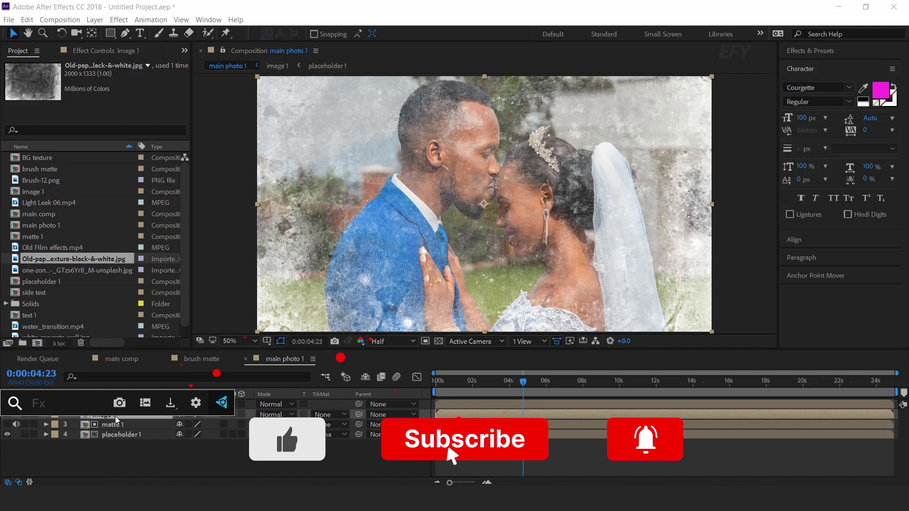
{"action": "type", "text": "tint"}
{"action": "key", "text": "Return"}
{"action": "key", "text": "ctrl+space"}
{"action": "type", "text": "cu"}
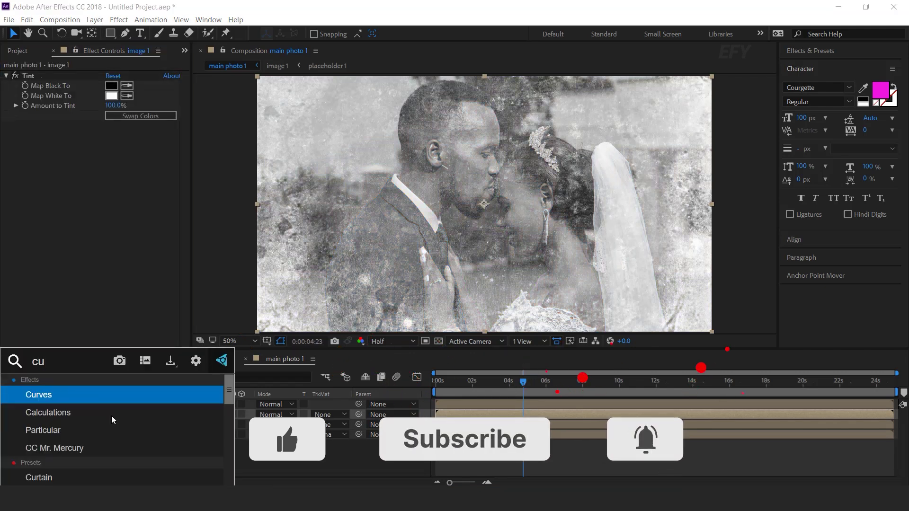
{"action": "key", "text": "Return"}
{"action": "left_click_drag", "start_coordinate": [100, 236], "coordinate": [116, 249]}
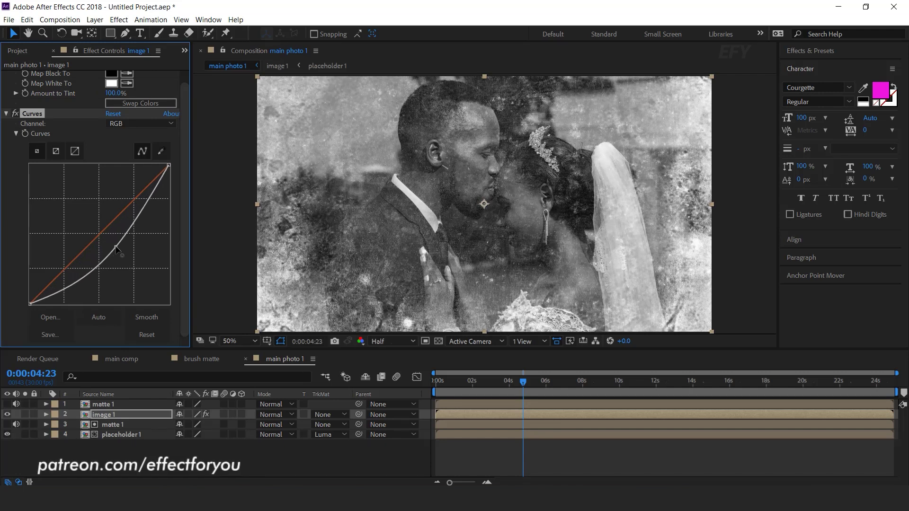
Step: Set the image 1 layer's track matte to Luma Matte "matte 1"
{"action": "left_click", "coordinate": [109, 415]}
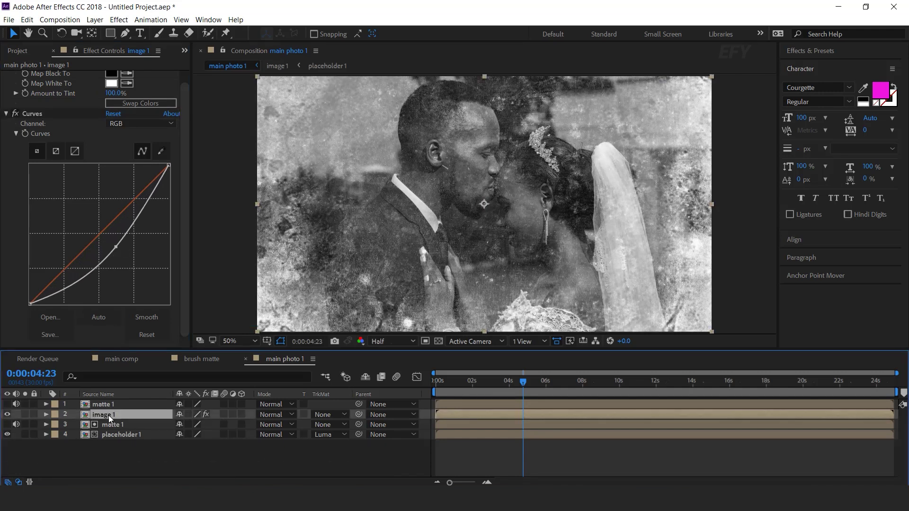
{"action": "left_click", "coordinate": [339, 415]}
{"action": "left_click", "coordinate": [349, 463]}
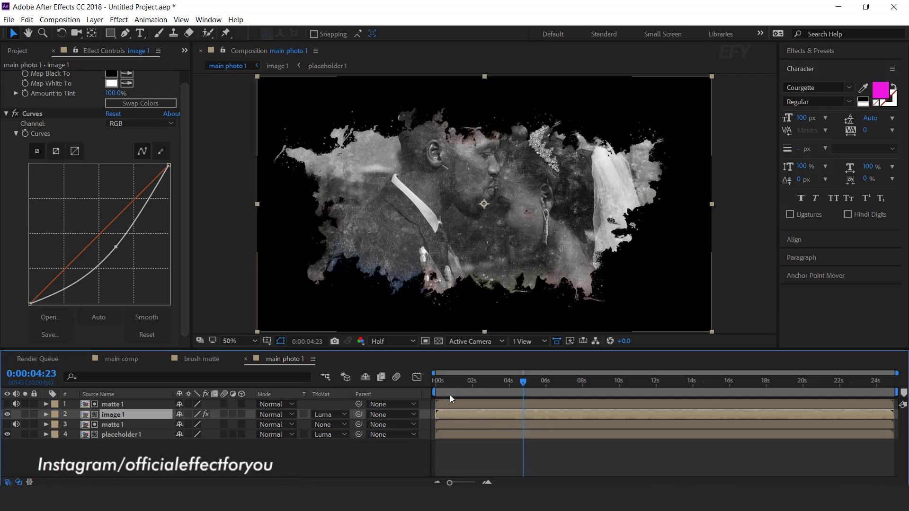
Step: Shift the top matte 1 and image 1 layers later in time by about 18 frames
{"action": "left_click", "coordinate": [114, 406]}
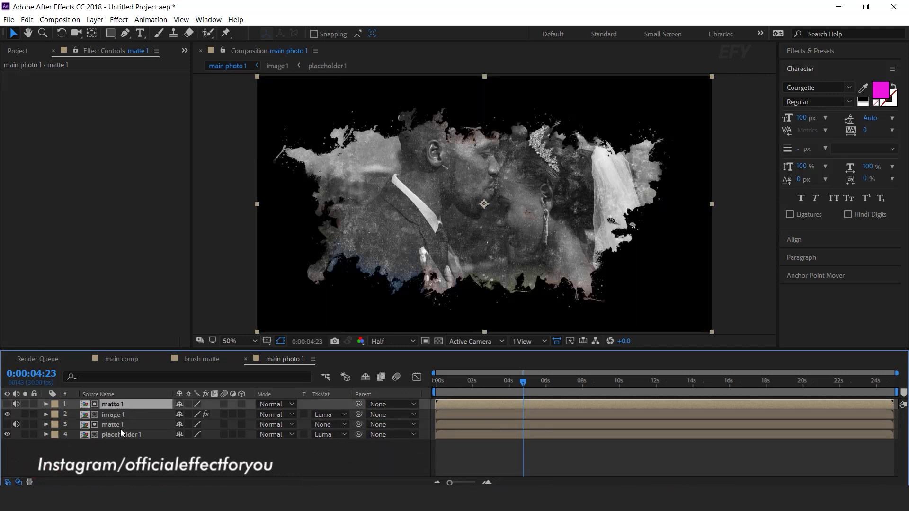
{"action": "left_click", "coordinate": [125, 414], "text": "ctrl"}
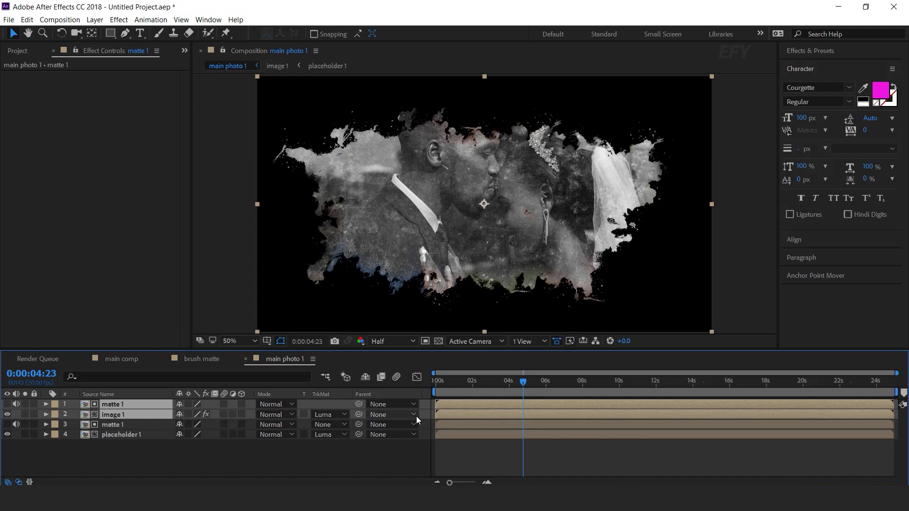
{"action": "left_click_drag", "start_coordinate": [452, 416], "coordinate": [468, 415]}
{"action": "key", "text": "equal"}
{"action": "key", "text": "equal"}
{"action": "key", "text": "equal"}
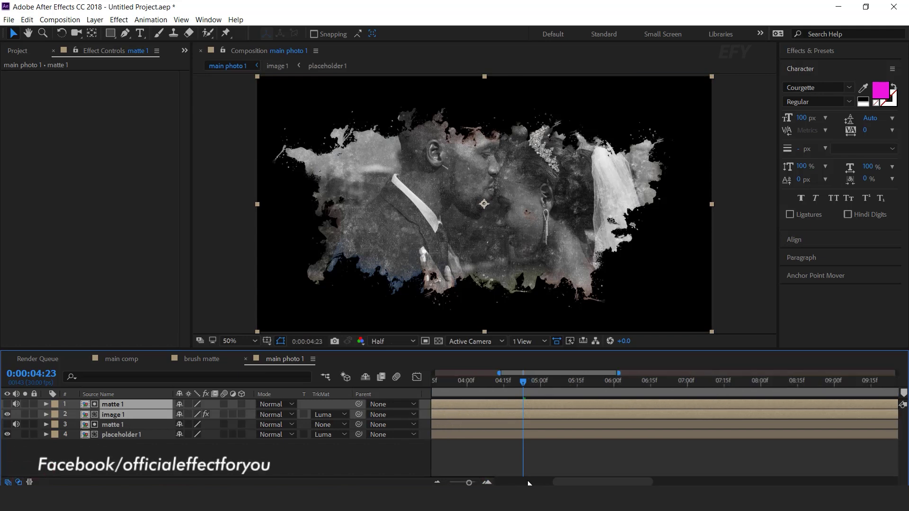
Step: Preview the staggered color and black-and-white photo reveal in main photo 1 from the first frame
{"action": "left_click_drag", "start_coordinate": [465, 382], "coordinate": [440, 384]}
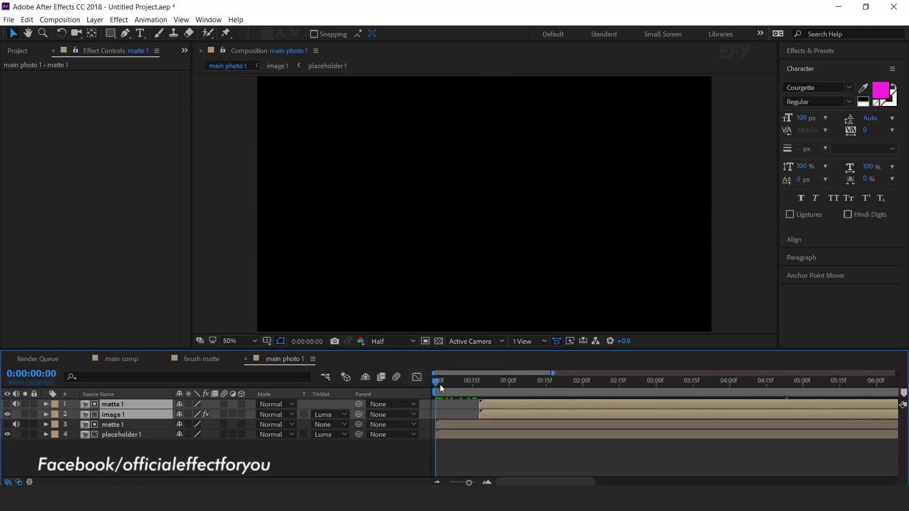
{"action": "key", "text": "space"}
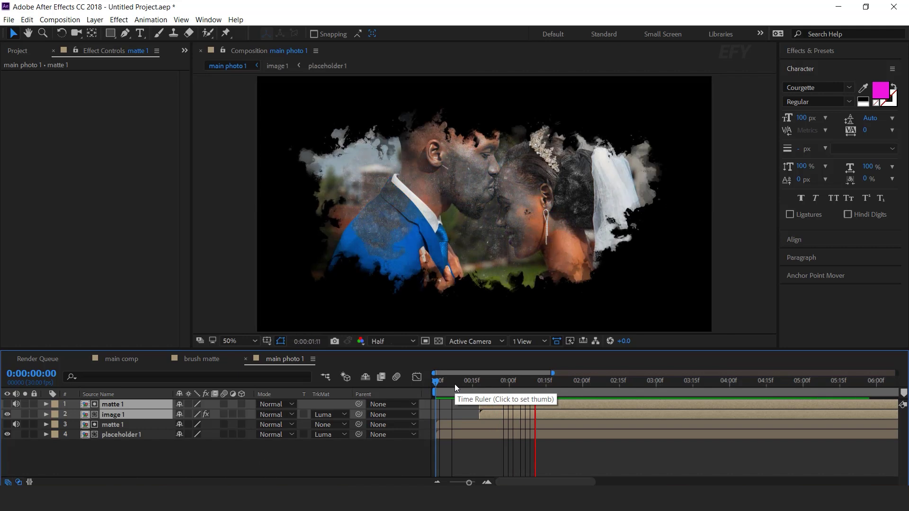
{"action": "left_click", "coordinate": [470, 385]}
{"action": "key", "text": "Home"}
{"action": "key", "text": "space"}
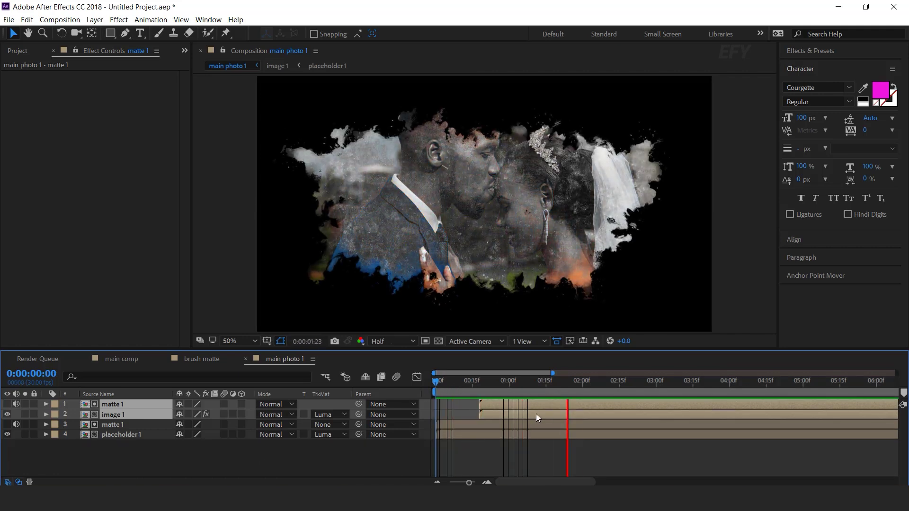
Step: Start the top matte 1 and image 1 layers at about 15 frames and check the reveal up to 0:00:02:16
{"action": "left_click_drag", "start_coordinate": [483, 384], "coordinate": [589, 380]}
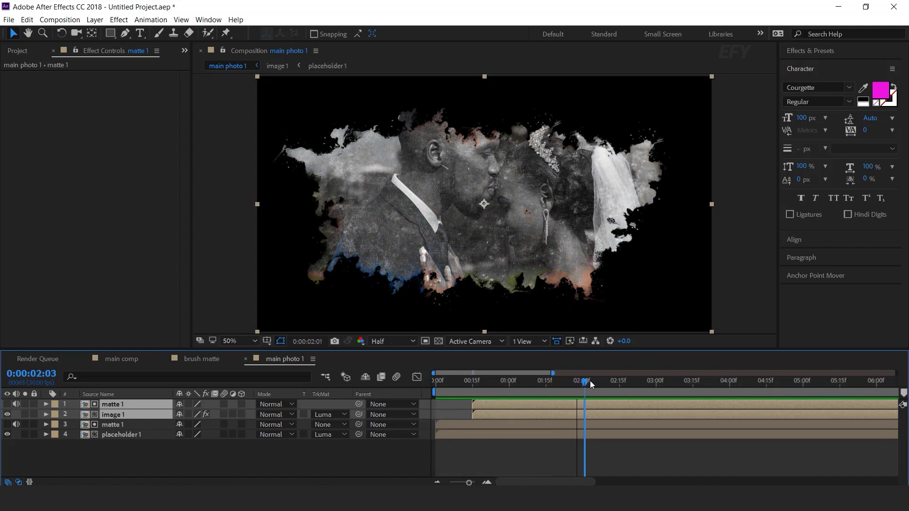
{"action": "left_click", "coordinate": [157, 451]}
{"action": "left_click_drag", "start_coordinate": [499, 381], "coordinate": [621, 382]}
Step: Duplicate the bottom matte 1 and placeholder 1 layers, place the copies on top starting at about 27 frames, and preview the reveal
{"action": "left_click", "coordinate": [121, 433]}
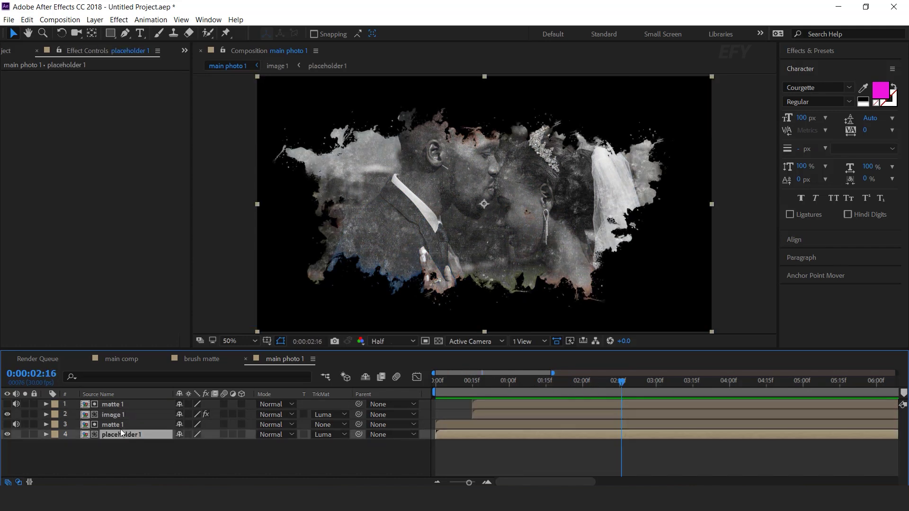
{"action": "left_click", "coordinate": [119, 424], "text": "shift"}
{"action": "key", "text": "ctrl+d"}
{"action": "left_click_drag", "start_coordinate": [114, 425], "coordinate": [115, 404]}
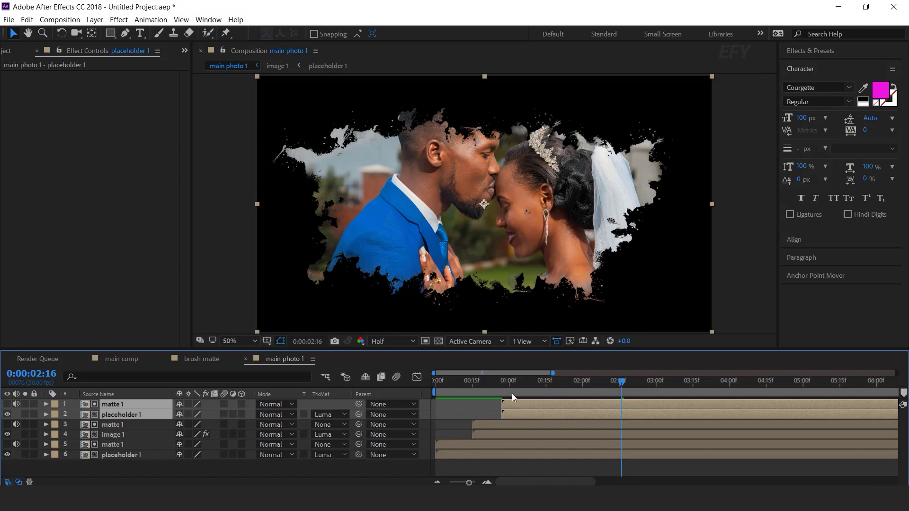
{"action": "left_click", "coordinate": [439, 381]}
{"action": "key", "text": "space"}
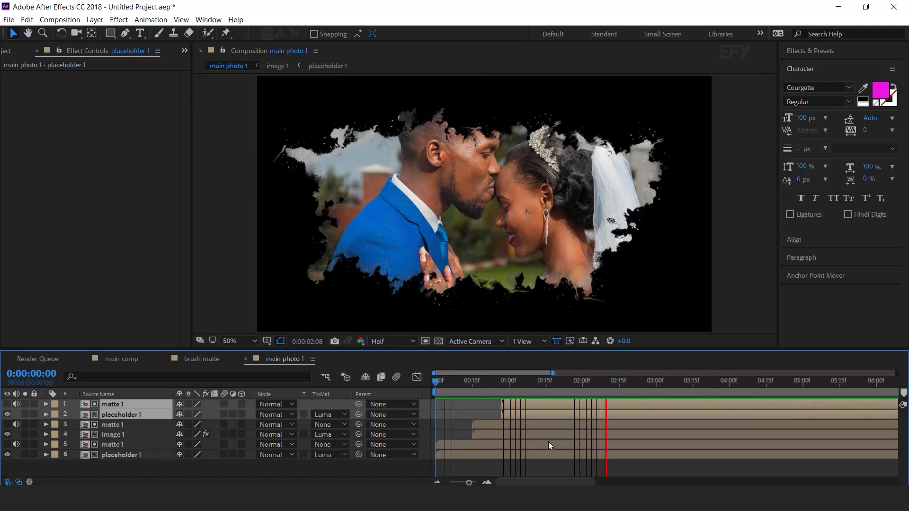
Step: Shift the top matte 1 and placeholder 1 layers to start at about 0:00:01:01 and preview the layered reveal
{"action": "left_click", "coordinate": [472, 381]}
{"action": "left_click_drag", "start_coordinate": [519, 401], "coordinate": [529, 400]}
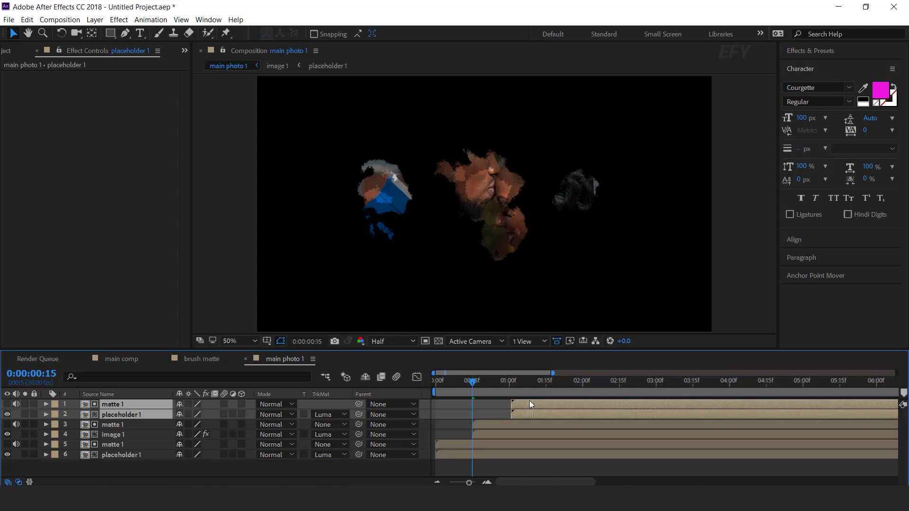
{"action": "key", "text": "space"}
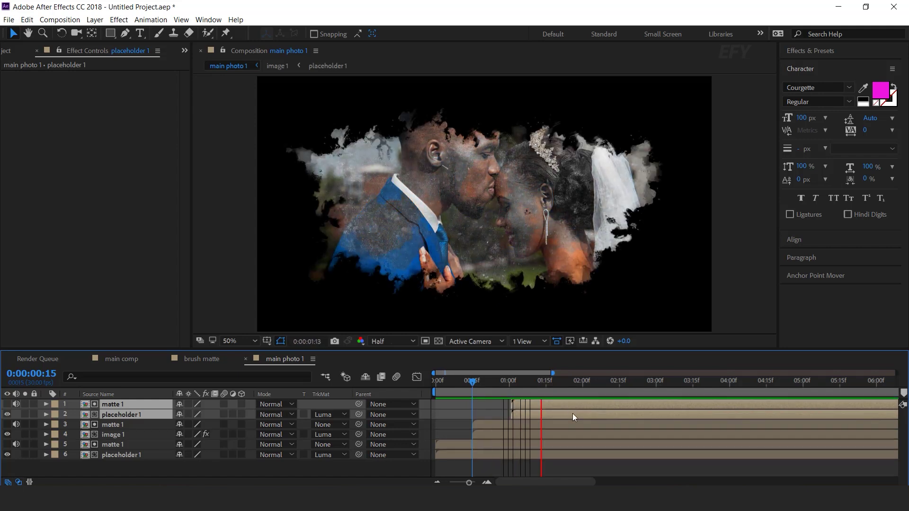
{"action": "left_click", "coordinate": [458, 381]}
{"action": "left_click", "coordinate": [446, 382]}
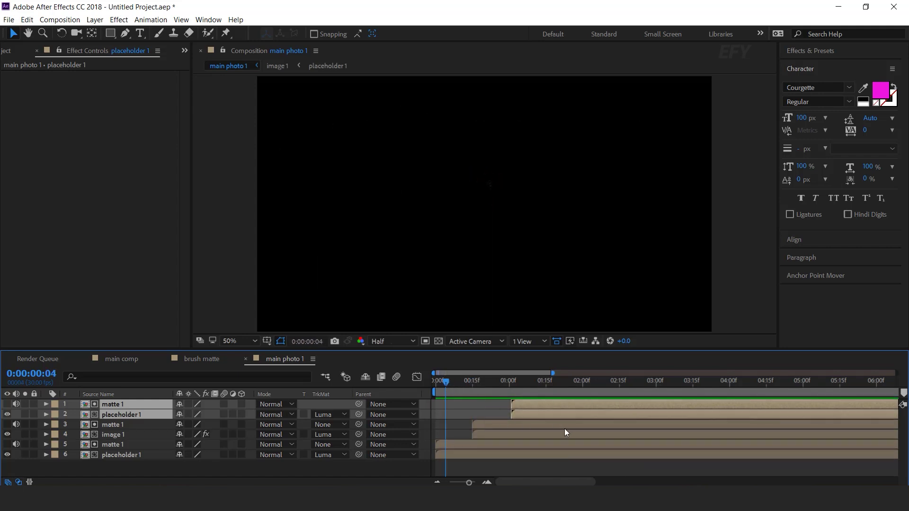
{"action": "key", "text": "space"}
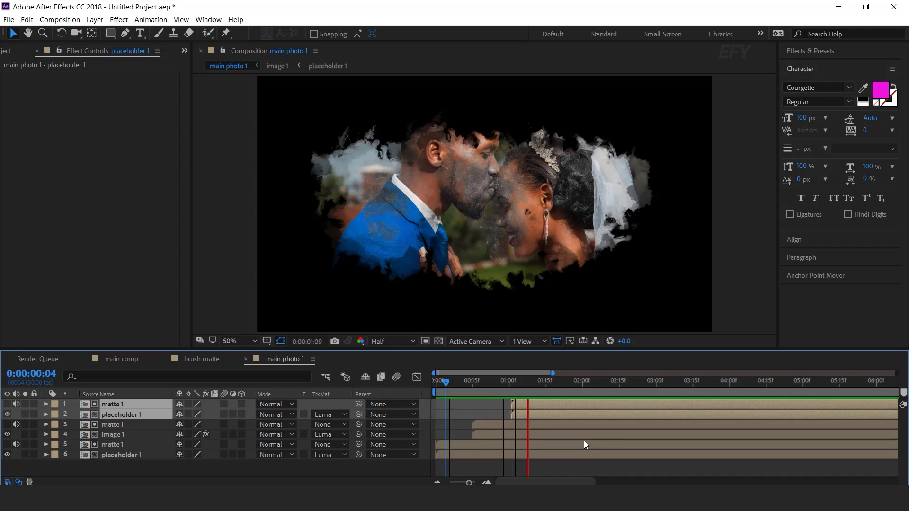
{"action": "left_click", "coordinate": [596, 383]}
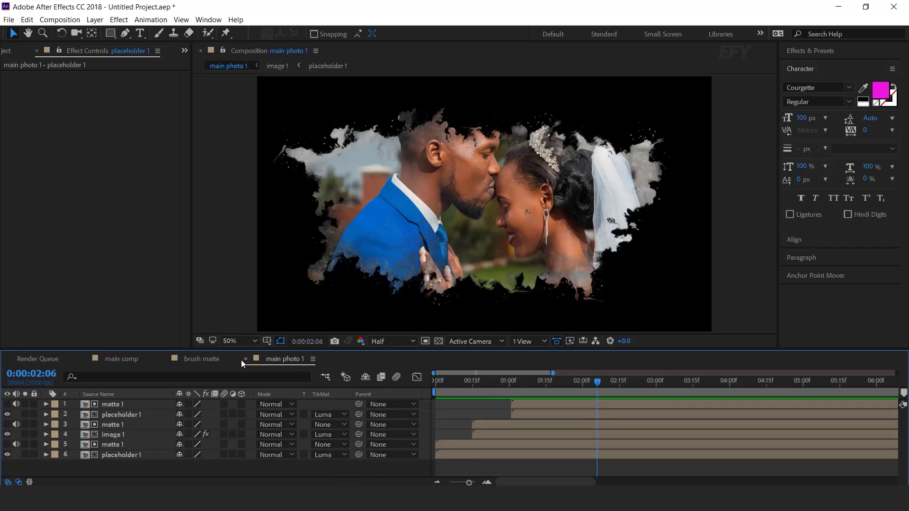
Step: Return to main comp, add the main photo 1 composition as its top 3D layer, and preview it
{"action": "left_click", "coordinate": [246, 360]}
{"action": "left_click", "coordinate": [164, 358]}
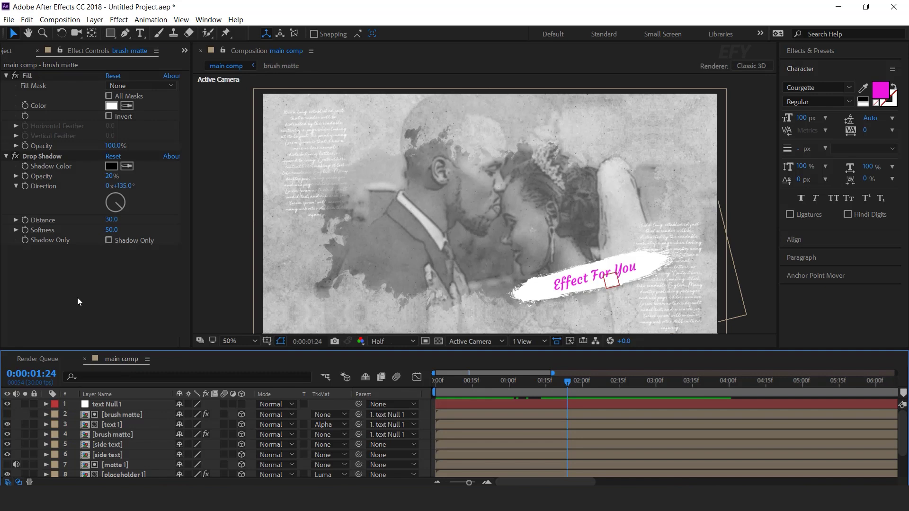
{"action": "left_click", "coordinate": [8, 51]}
{"action": "left_click_drag", "start_coordinate": [52, 226], "coordinate": [118, 402]}
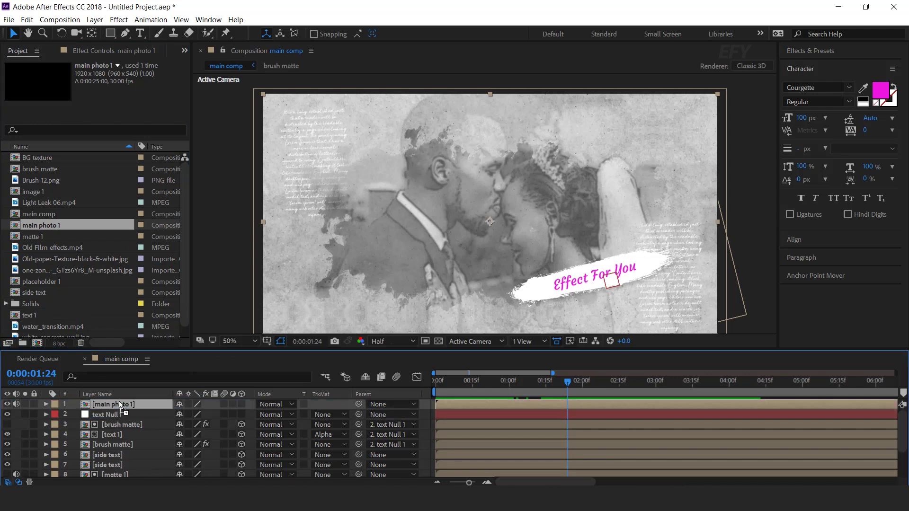
{"action": "left_click", "coordinate": [161, 416]}
{"action": "key", "text": "space"}
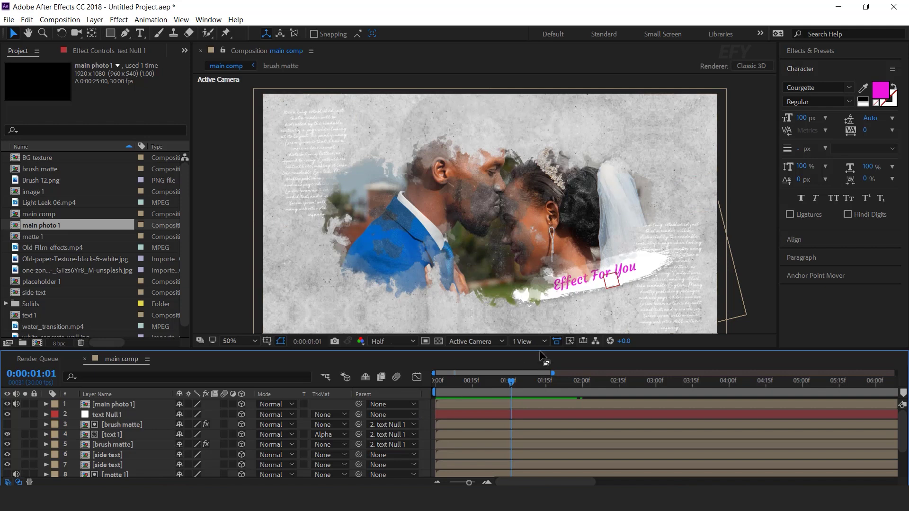
Step: Move the main photo 1 layer forward in Z using a two-view layout, and return to the single Active Camera view
{"action": "left_click", "coordinate": [528, 341]}
{"action": "left_click", "coordinate": [586, 365]}
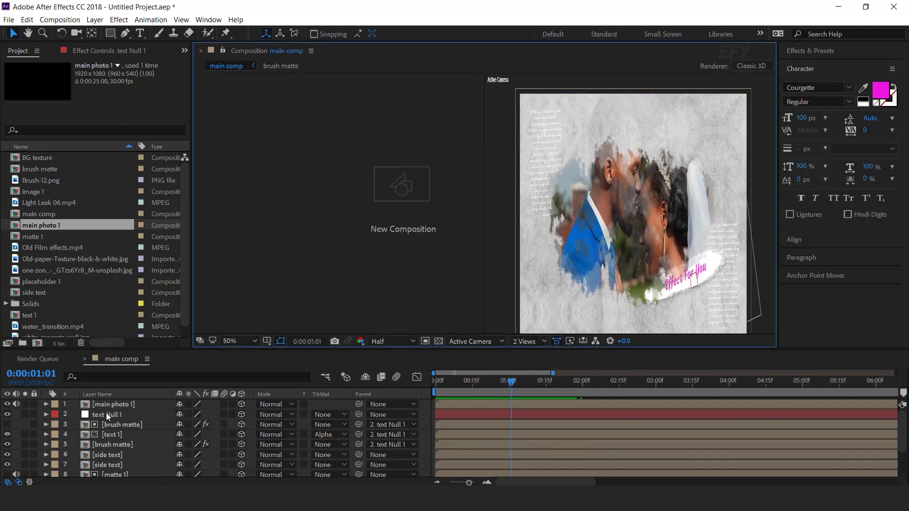
{"action": "left_click", "coordinate": [123, 404]}
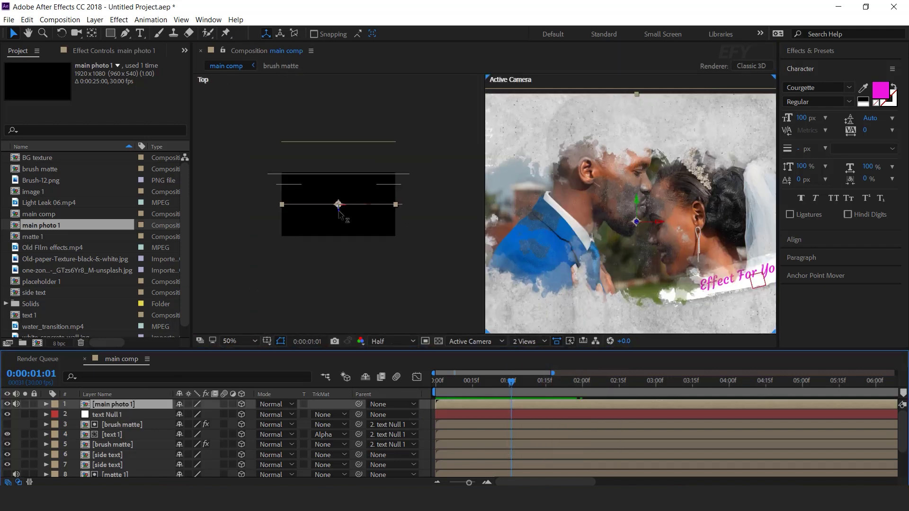
{"action": "left_click_drag", "start_coordinate": [339, 212], "coordinate": [342, 227]}
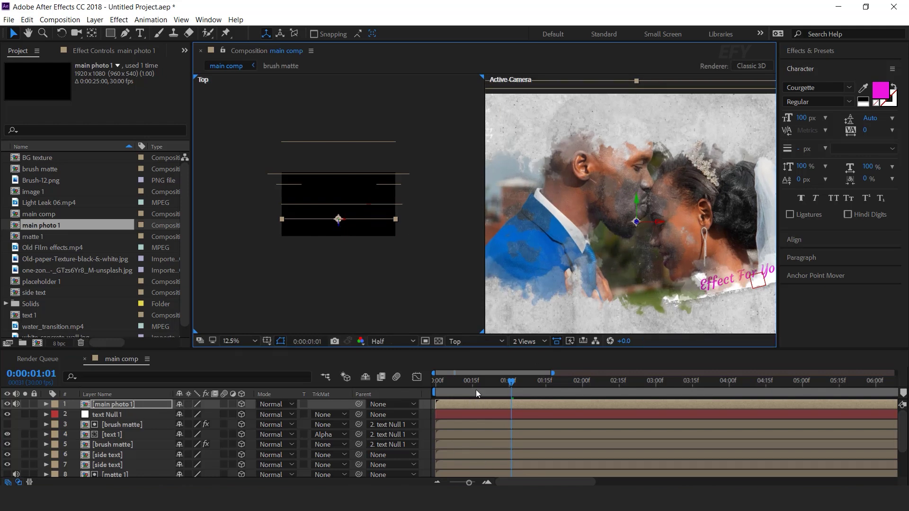
{"action": "left_click", "coordinate": [529, 341]}
{"action": "left_click", "coordinate": [544, 353]}
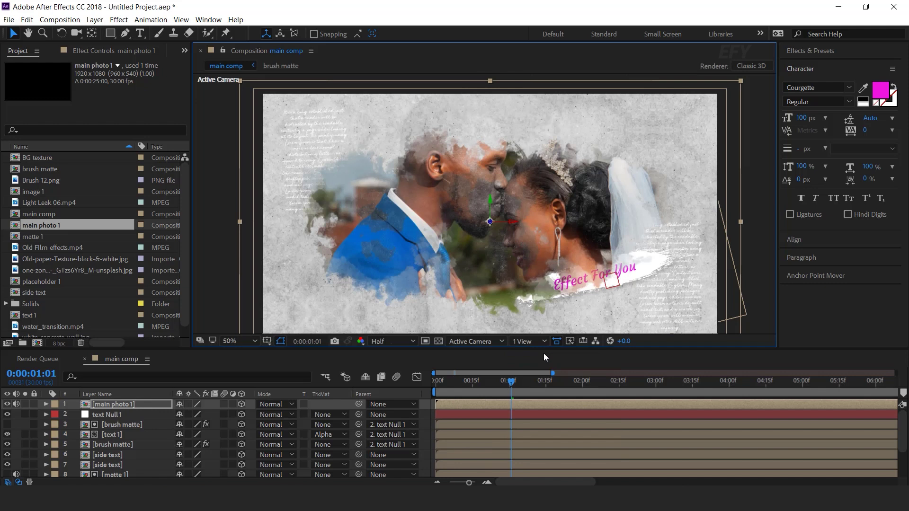
Step: Add a one-node 50mm camera named Camera 1 with depth of field enabled to main comp
{"action": "right_click", "coordinate": [425, 403]}
{"action": "mouse_move", "coordinate": [456, 290]}
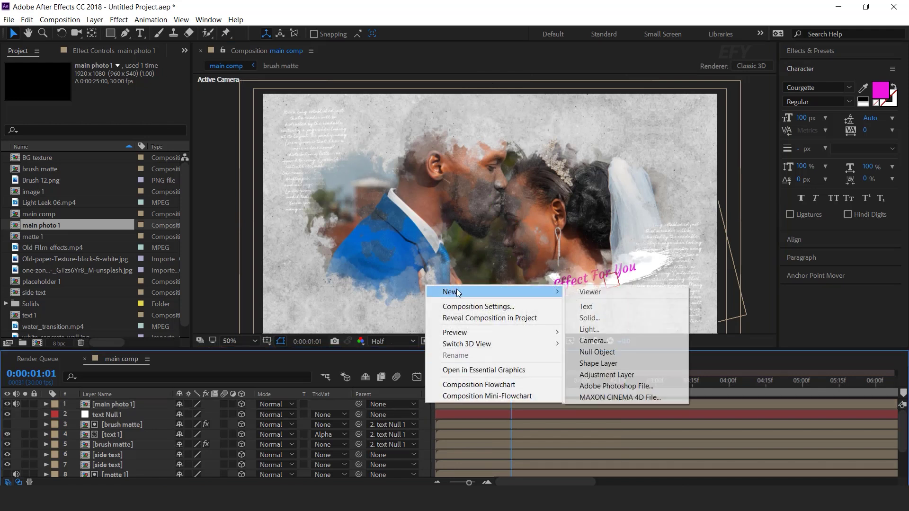
{"action": "left_click", "coordinate": [607, 338]}
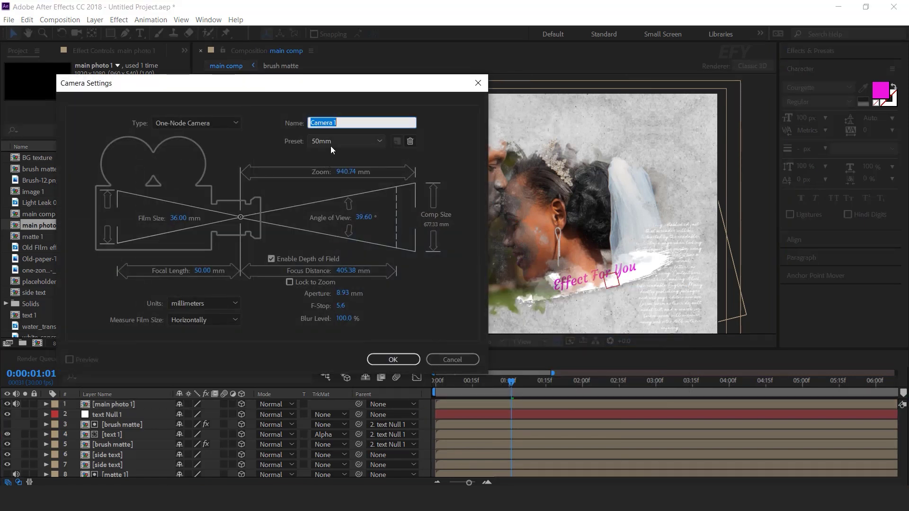
{"action": "left_click", "coordinate": [396, 360]}
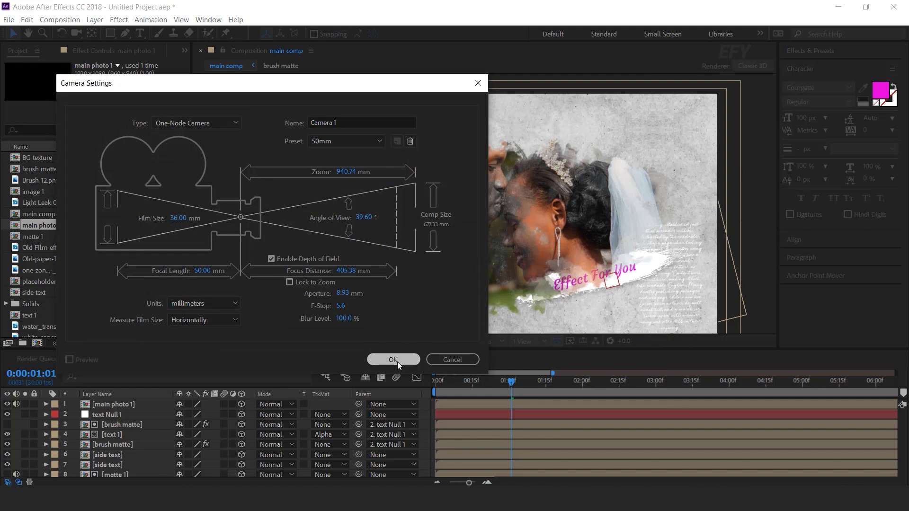
Step: Add a null object to main comp as a 3D layer and parent Camera 1 to it
{"action": "right_click", "coordinate": [425, 405]}
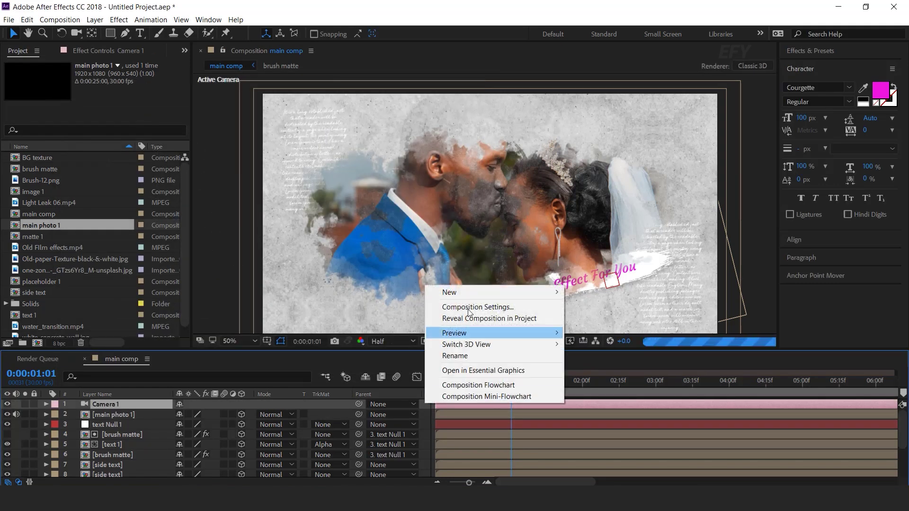
{"action": "mouse_move", "coordinate": [505, 294]}
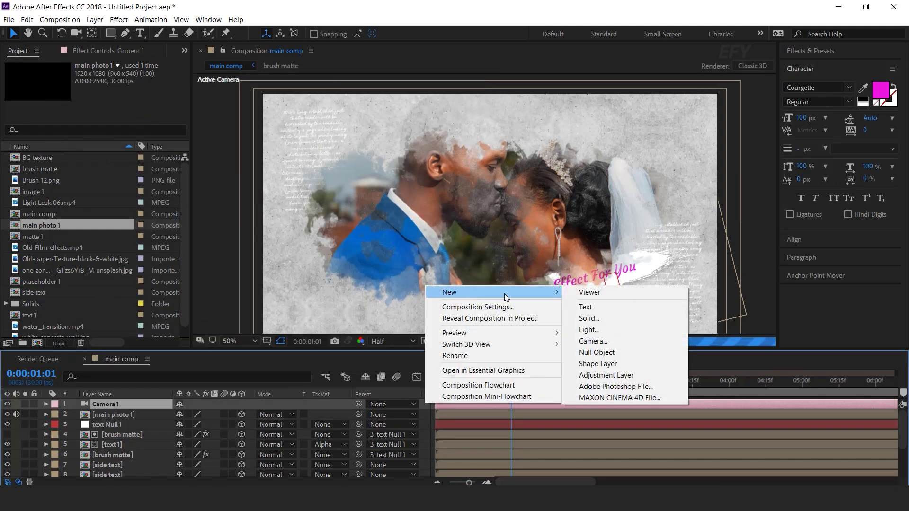
{"action": "left_click", "coordinate": [623, 353]}
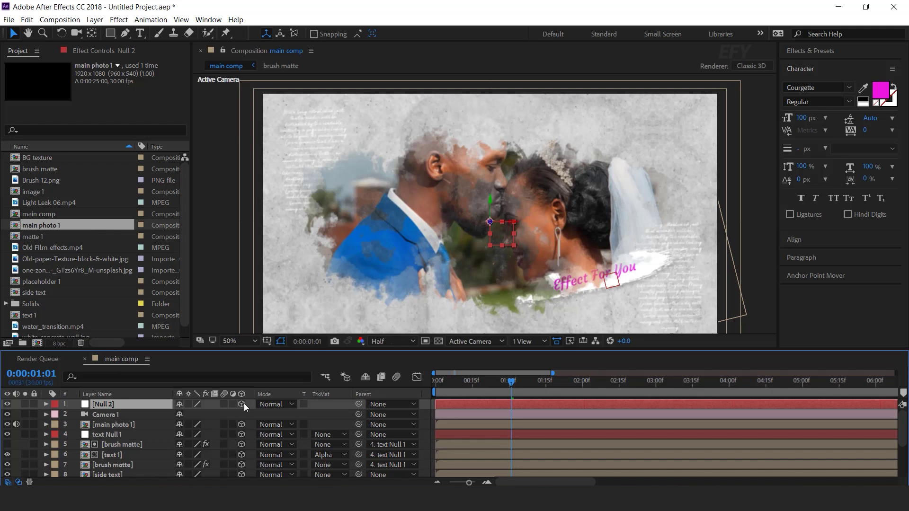
{"action": "left_click", "coordinate": [152, 416]}
{"action": "left_click_drag", "start_coordinate": [359, 415], "coordinate": [108, 404]}
{"action": "left_click", "coordinate": [126, 404]}
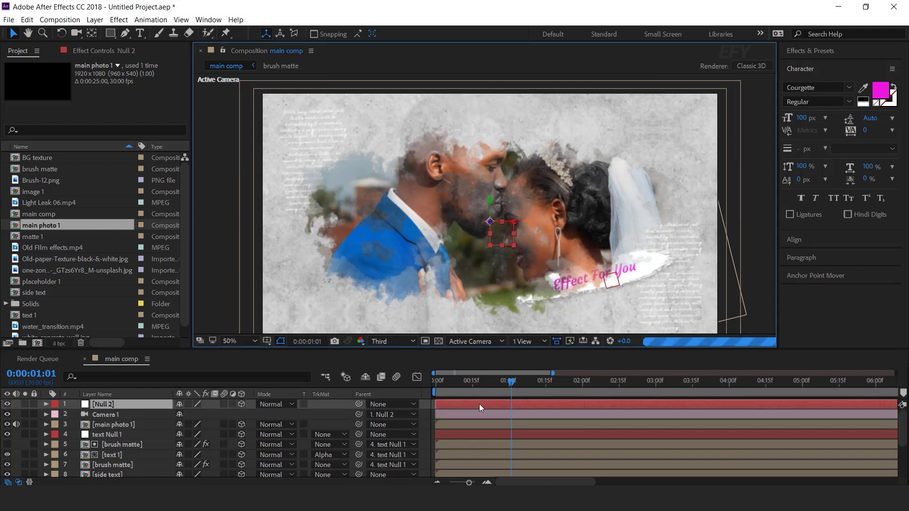
Step: Set Position and Z Rotation keyframes on the camera's null at 0:00:03:01
{"action": "key", "text": "p"}
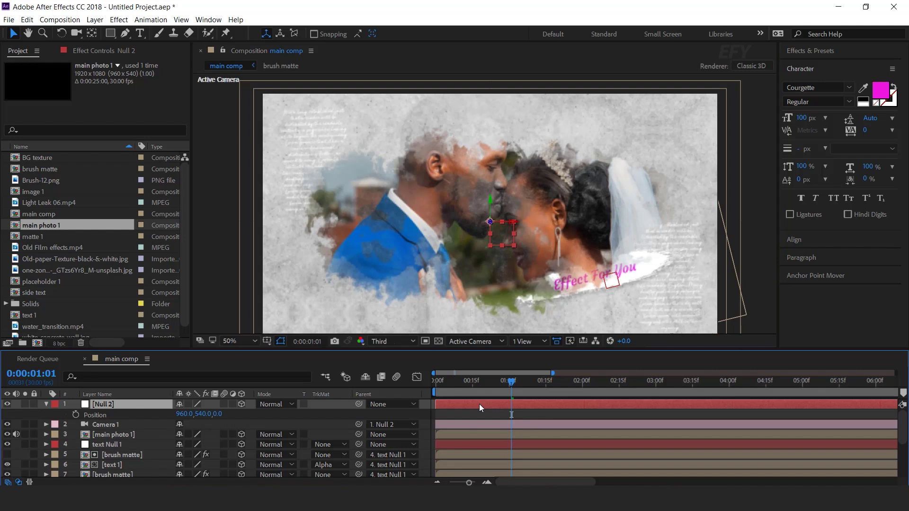
{"action": "key", "text": "shift+r"}
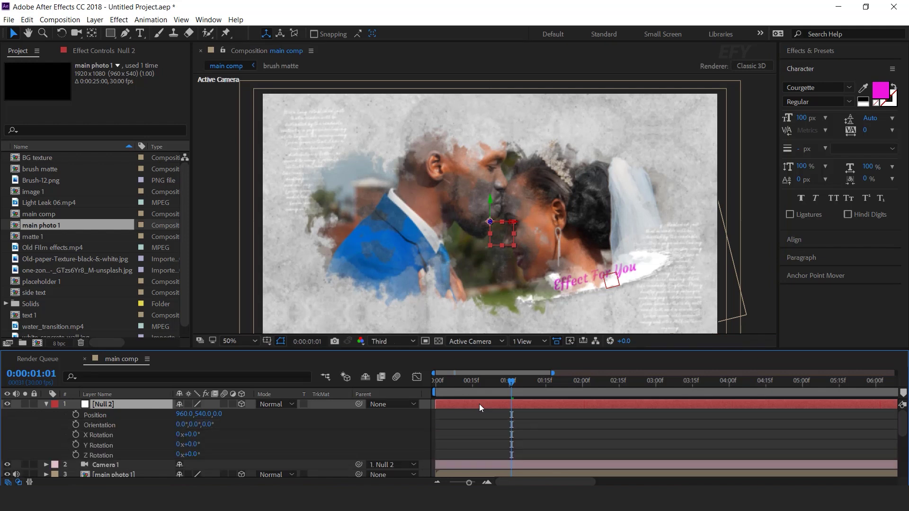
{"action": "left_click_drag", "start_coordinate": [475, 375], "coordinate": [589, 384]}
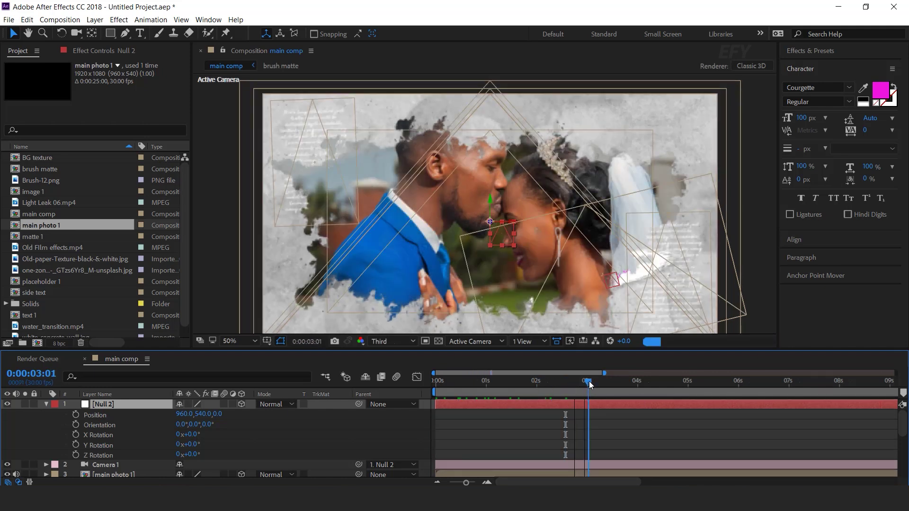
{"action": "left_click", "coordinate": [76, 415]}
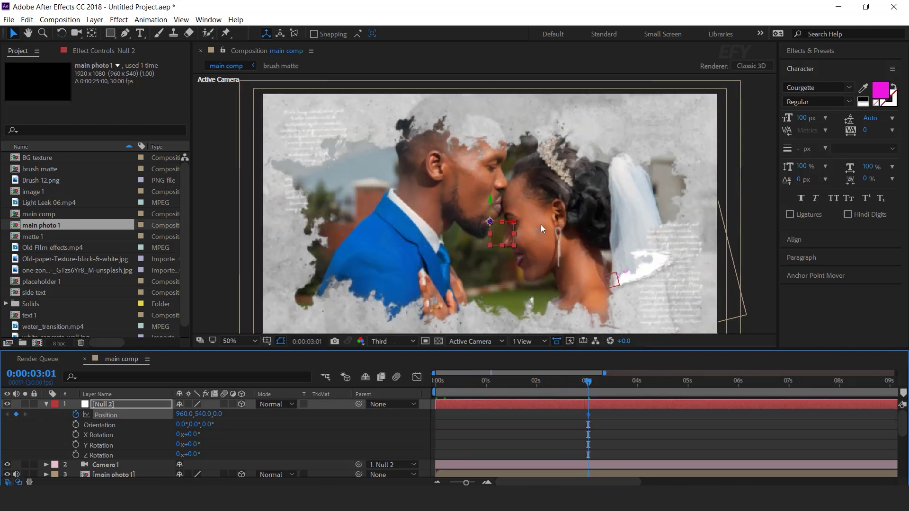
{"action": "left_click", "coordinate": [76, 455]}
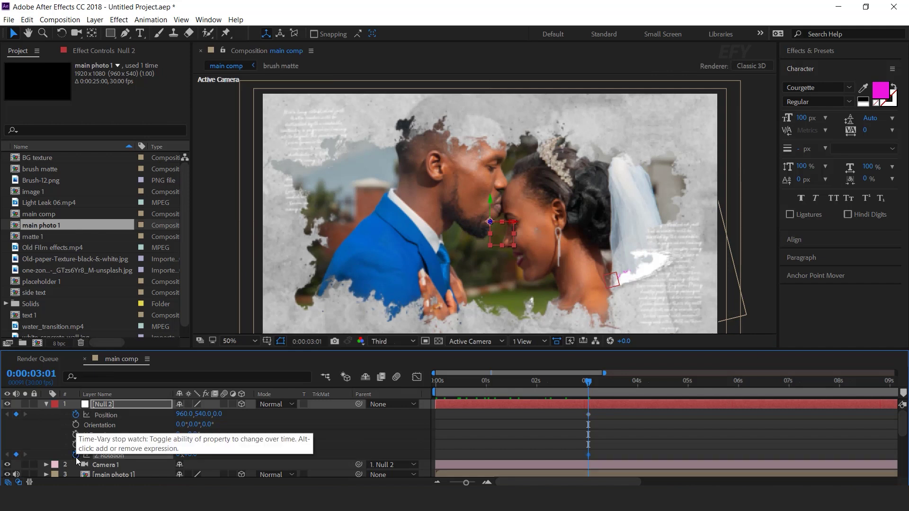
Step: At the first frame, set the camera null's Position to 416, 238, 1204 and its Z Rotation to -20°
{"action": "left_click_drag", "start_coordinate": [587, 381], "coordinate": [396, 383]}
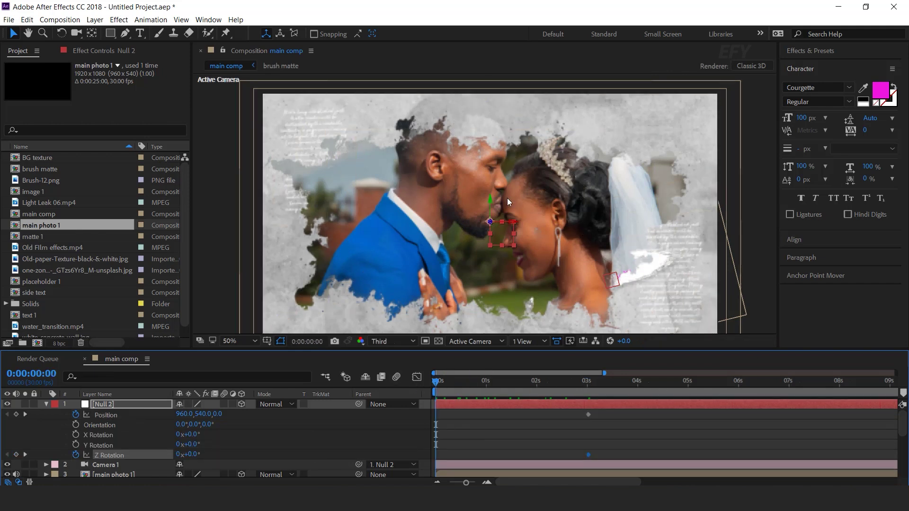
{"action": "key", "text": "comma"}
{"action": "left_click_drag", "start_coordinate": [218, 416], "coordinate": [449, 415]}
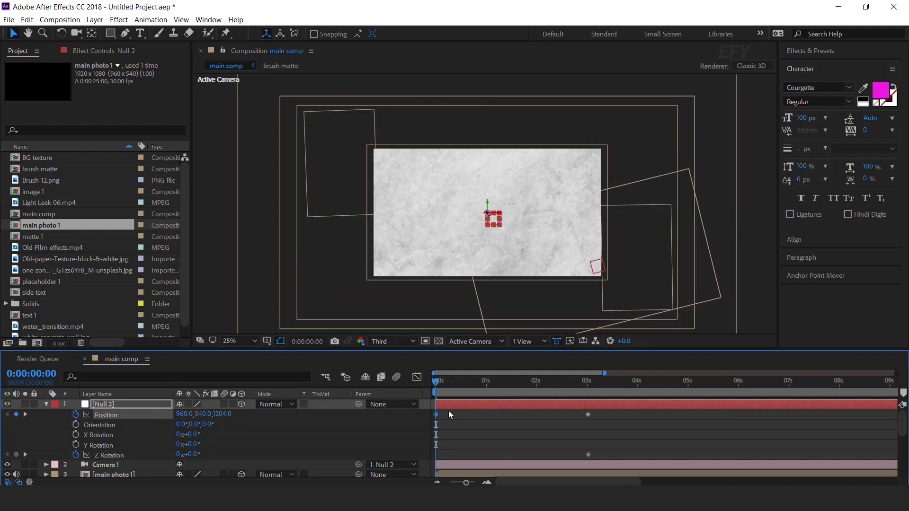
{"action": "left_click_drag", "start_coordinate": [194, 414], "coordinate": [112, 424]}
{"action": "left_click_drag", "start_coordinate": [204, 416], "coordinate": [155, 414]}
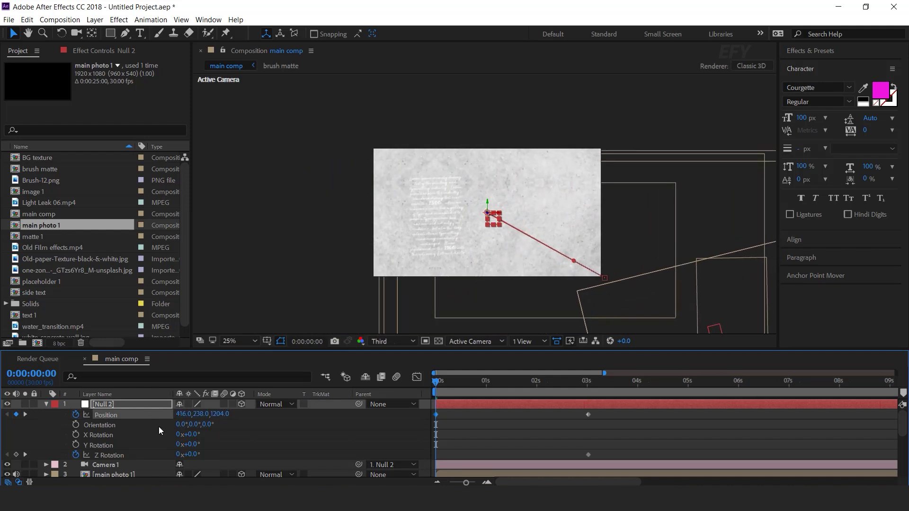
{"action": "left_click_drag", "start_coordinate": [192, 455], "coordinate": [191, 453]}
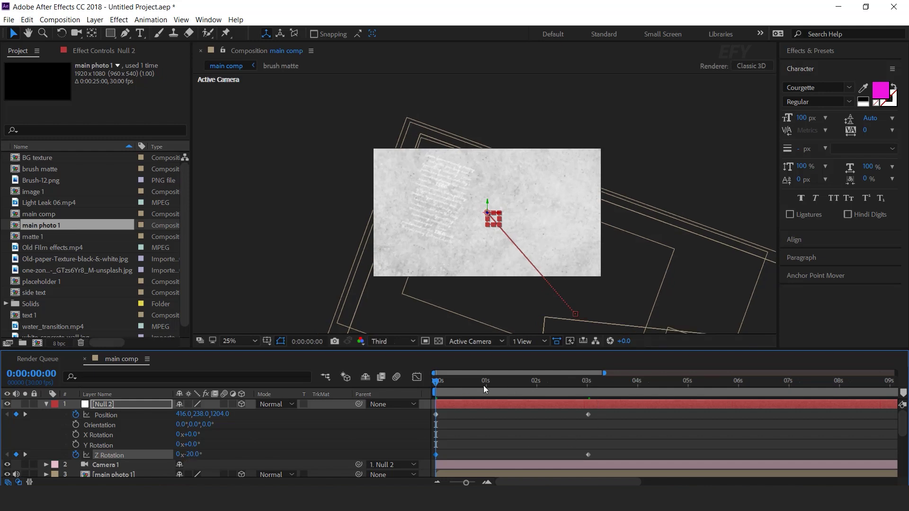
Step: Scrub through the camera move and shift the null's ending Z Rotation keyframe to about 0:00:02:19
{"action": "left_click_drag", "start_coordinate": [445, 380], "coordinate": [566, 391]}
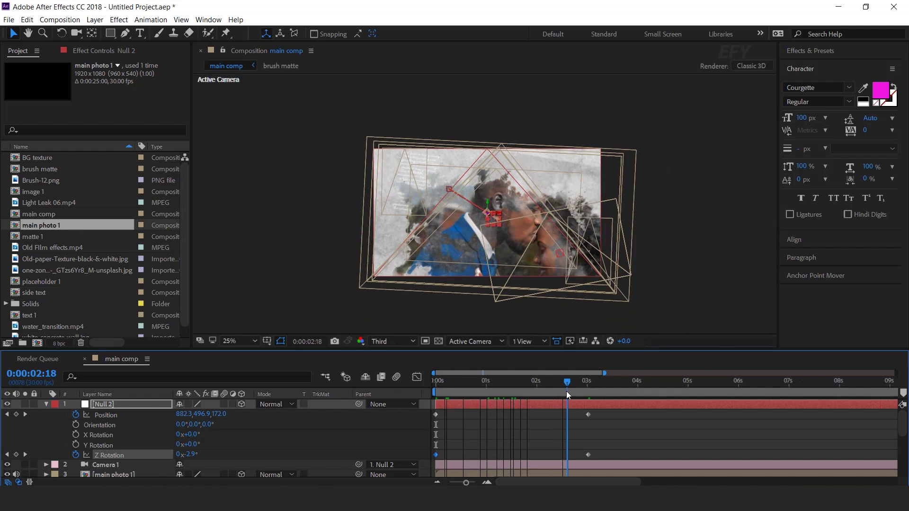
{"action": "left_click", "coordinate": [588, 455]}
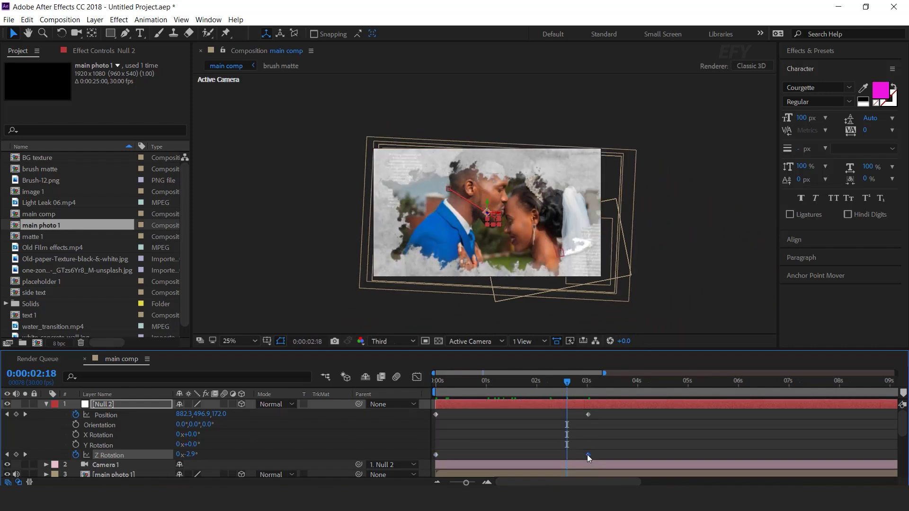
{"action": "left_click_drag", "start_coordinate": [582, 456], "coordinate": [568, 455]}
Step: Apply Easy Ease to the camera null's Position keyframes and shape the speed curve for a fast start and slow finish
{"action": "left_click_drag", "start_coordinate": [614, 412], "coordinate": [434, 427]}
{"action": "right_click", "coordinate": [589, 414]}
{"action": "mouse_move", "coordinate": [658, 460]}
{"action": "left_click", "coordinate": [462, 331]}
{"action": "left_click", "coordinate": [417, 376]}
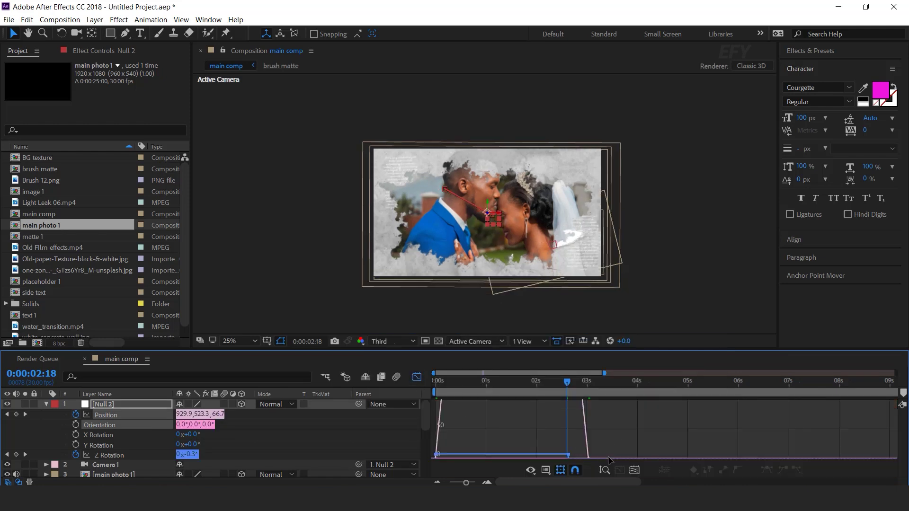
{"action": "left_click_drag", "start_coordinate": [544, 450], "coordinate": [515, 451]}
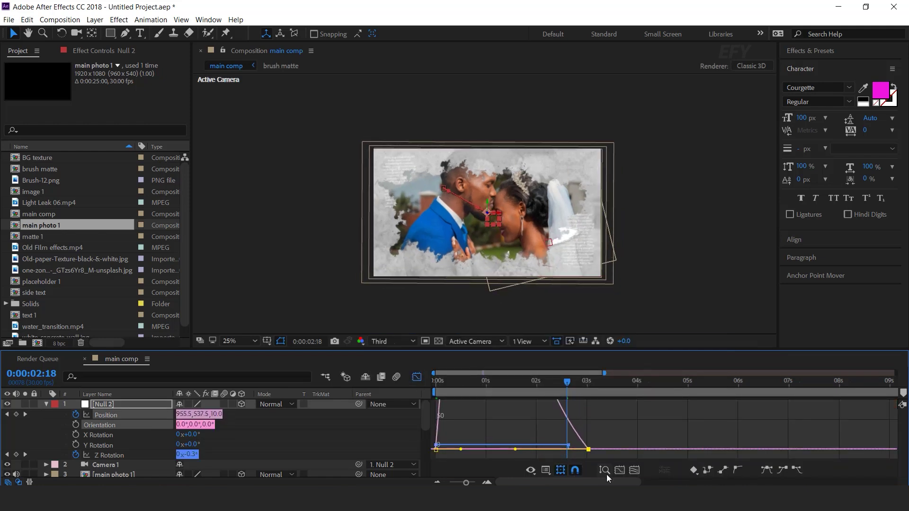
{"action": "left_click", "coordinate": [416, 379]}
Step: Apply Easy Ease to the camera null's Z Rotation keyframes and lengthen the ease into the ending keyframe in the Graph Editor
{"action": "left_click_drag", "start_coordinate": [586, 446], "coordinate": [426, 457]}
{"action": "right_click", "coordinate": [569, 454]}
{"action": "left_click", "coordinate": [416, 365]}
{"action": "left_click", "coordinate": [416, 377]}
{"action": "left_click", "coordinate": [545, 455]}
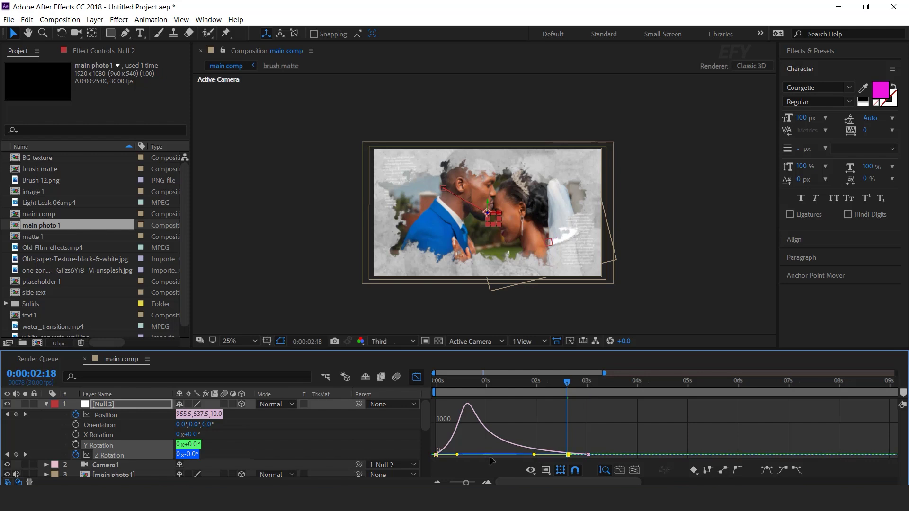
{"action": "left_click", "coordinate": [417, 377]}
Step: Preview the eased camera move from the first frame
{"action": "key", "text": "Home"}
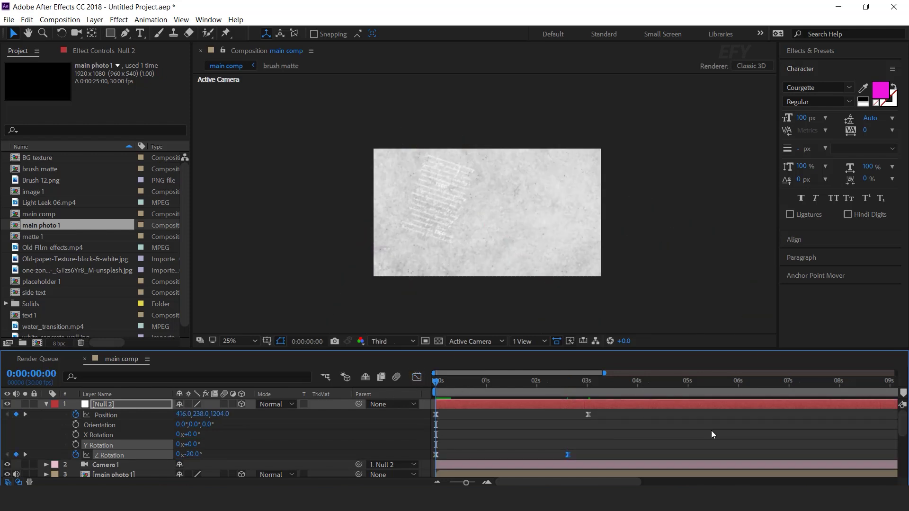
{"action": "key", "text": "space"}
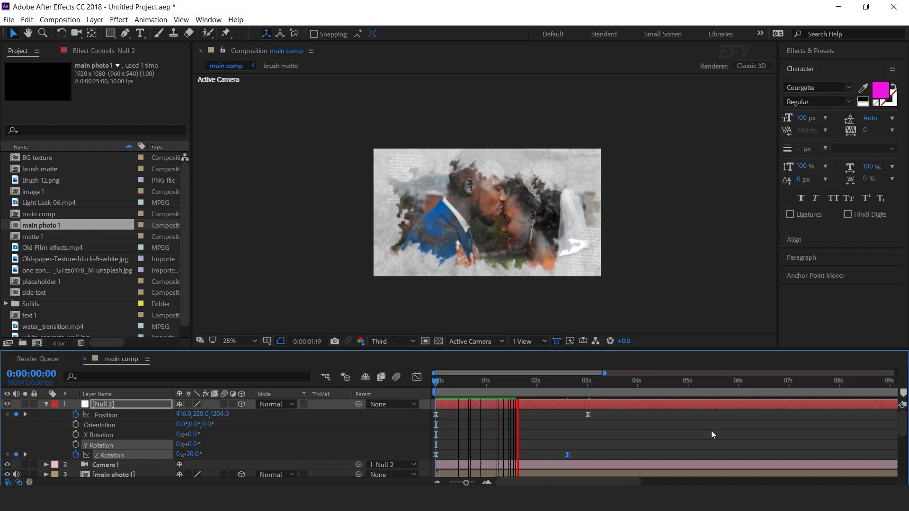
{"action": "left_click", "coordinate": [575, 382]}
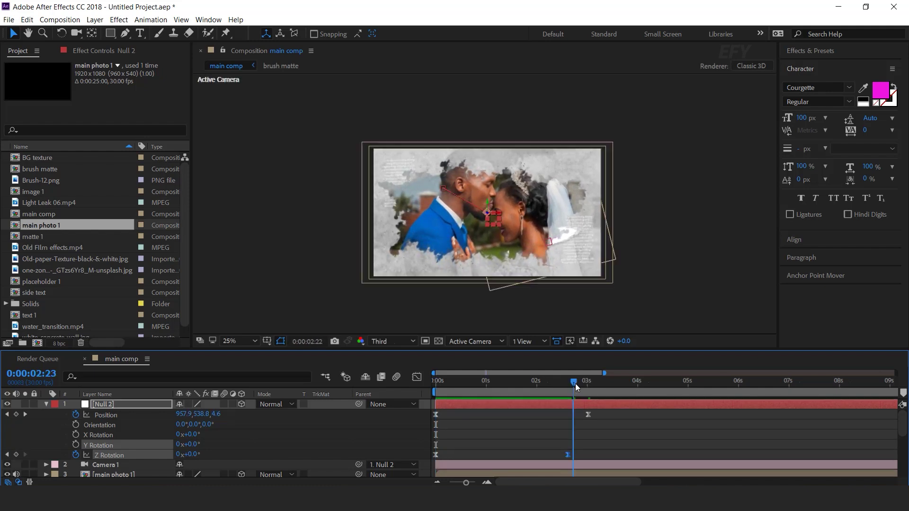
Step: Add the expression wiggle(.2,5) to both the Position and Z Rotation of the camera's null
{"action": "left_click", "coordinate": [535, 436]}
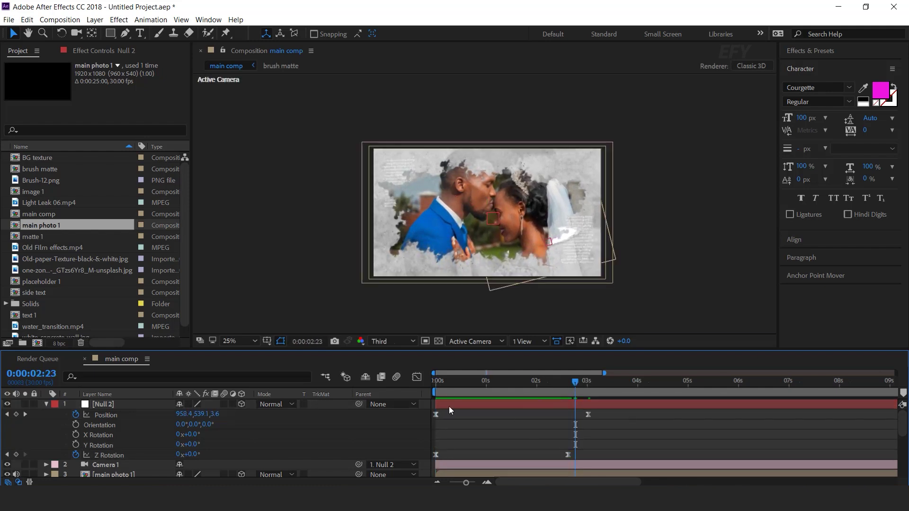
{"action": "left_click", "coordinate": [75, 416], "text": "alt"}
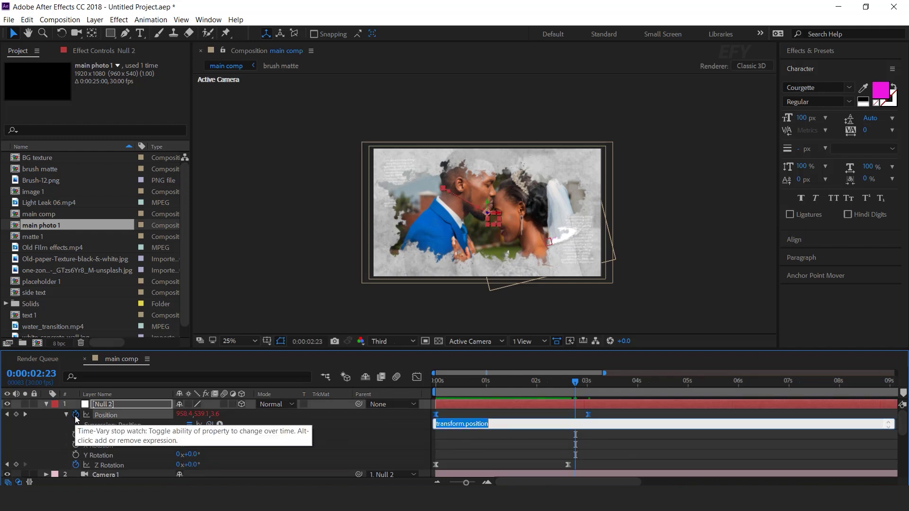
{"action": "type", "text": "wiggle(.2,5"}
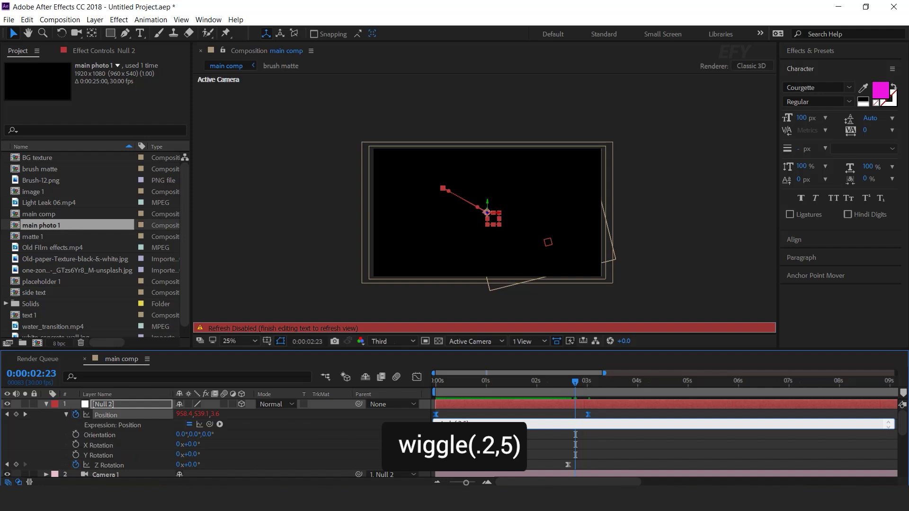
{"action": "left_click", "coordinate": [68, 468]}
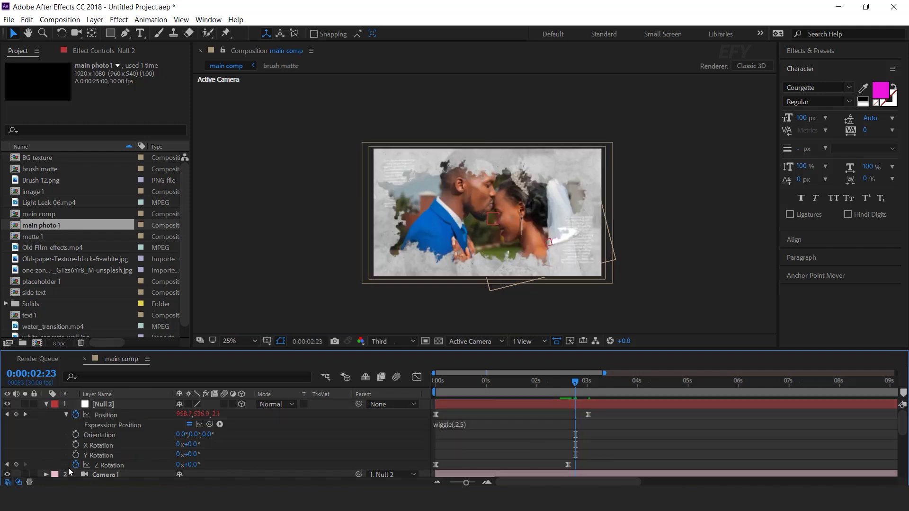
{"action": "left_click", "coordinate": [74, 465], "text": "alt"}
{"action": "left_click", "coordinate": [513, 440]}
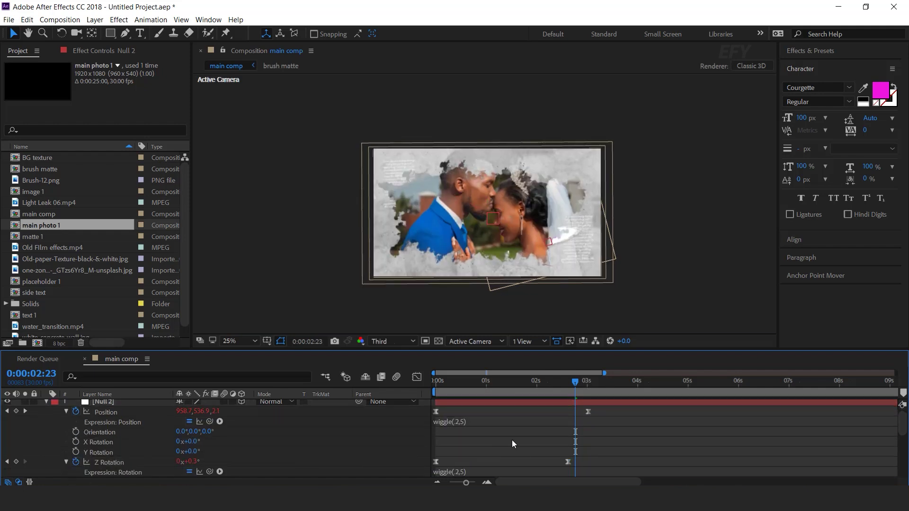
Step: Move the camera null's ending Z Rotation keyframe to about 0:00:02:00 and preview the move from the first frame
{"action": "left_click", "coordinate": [568, 462]}
{"action": "left_click_drag", "start_coordinate": [544, 462], "coordinate": [538, 462]}
{"action": "key", "text": "Home"}
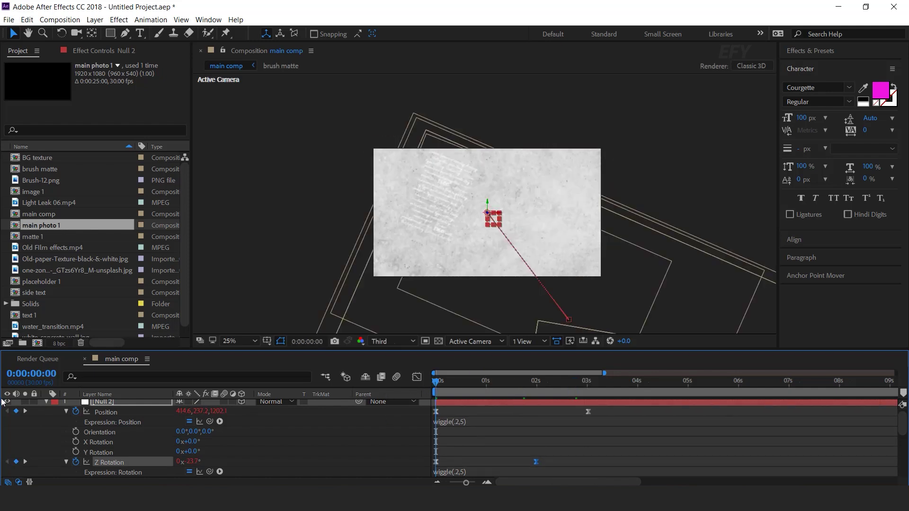
{"action": "scroll", "coordinate": [43, 407], "scroll_direction": "up", "scroll_amount": 1}
{"action": "left_click", "coordinate": [46, 404]}
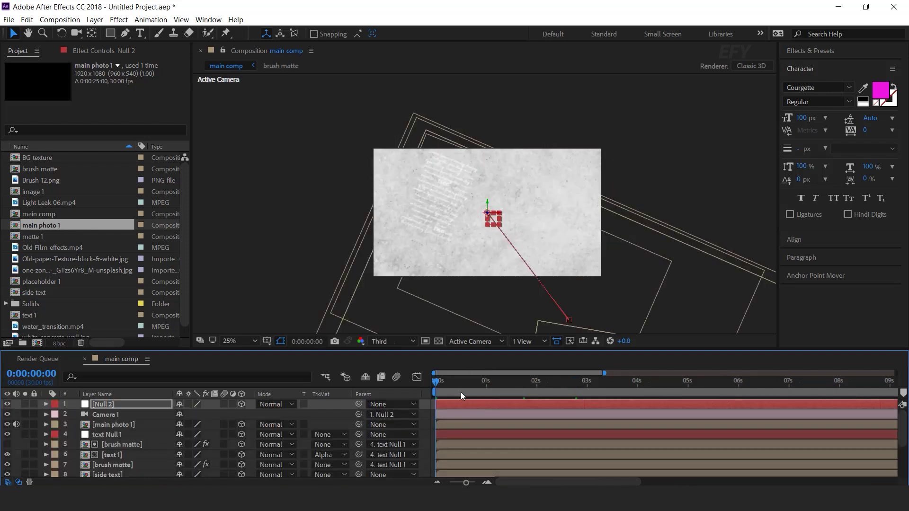
{"action": "key", "text": "space"}
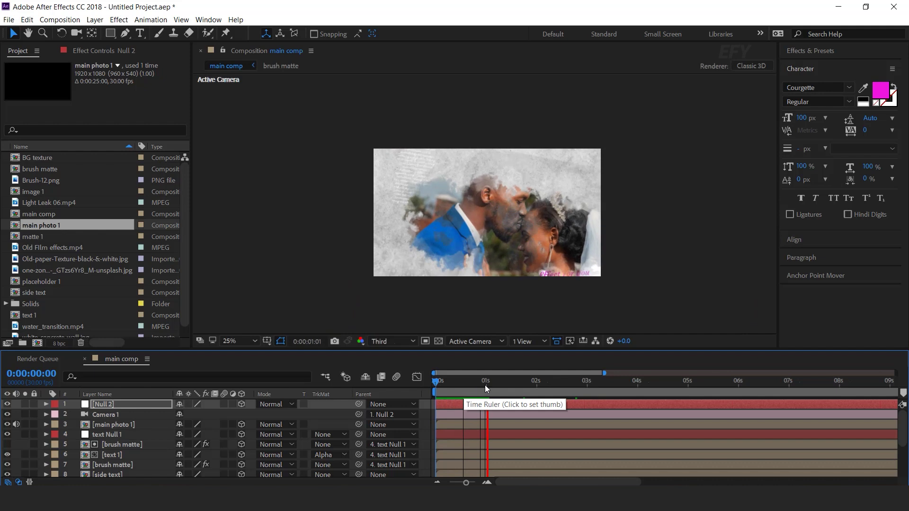
{"action": "left_click", "coordinate": [518, 384]}
{"action": "left_click", "coordinate": [538, 385]}
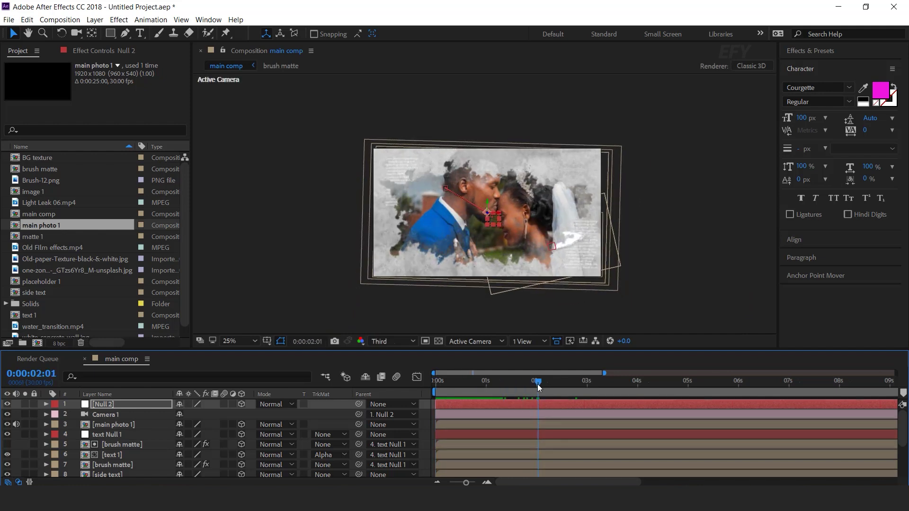
Step: Keyframe the Opacity of both side text layers at 0% on the first frame
{"action": "scroll", "coordinate": [192, 446], "scroll_direction": "down", "scroll_amount": 3}
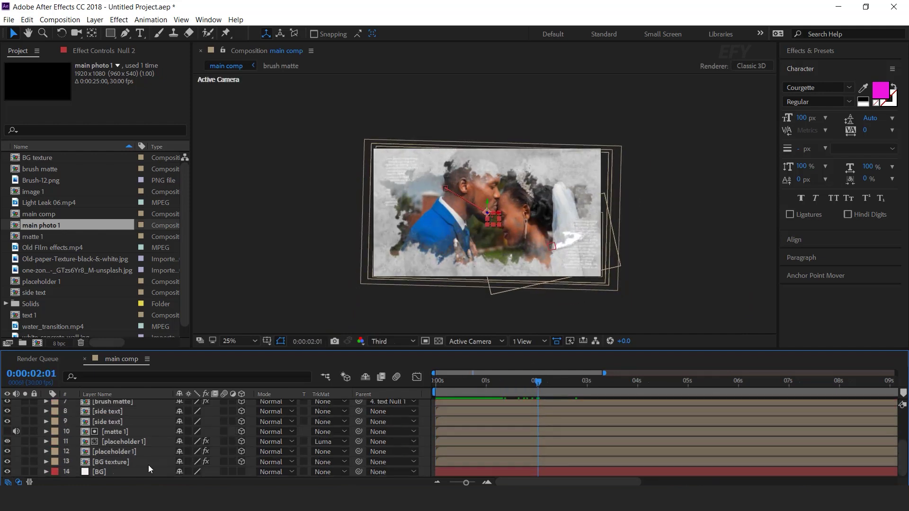
{"action": "left_click", "coordinate": [126, 452]}
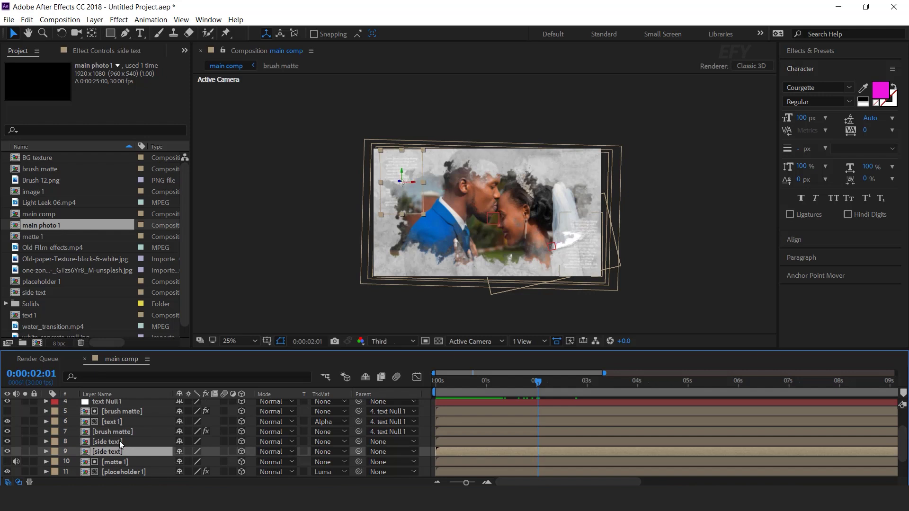
{"action": "left_click", "coordinate": [119, 443], "text": "shift"}
{"action": "key", "text": "t"}
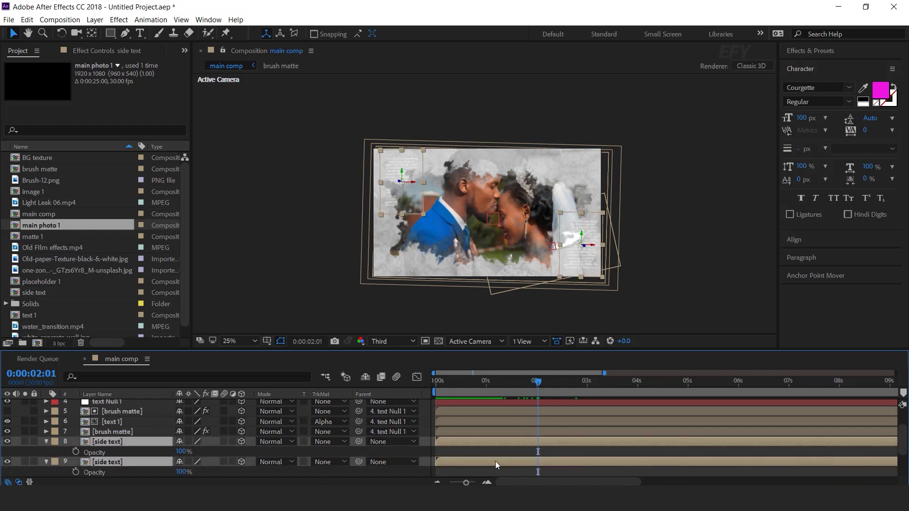
{"action": "scroll", "coordinate": [479, 450], "scroll_direction": "down", "scroll_amount": 3}
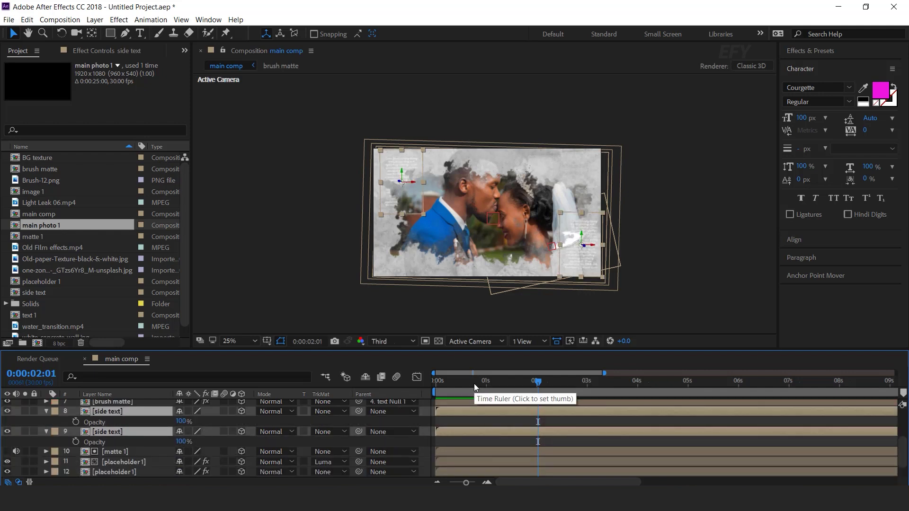
{"action": "left_click_drag", "start_coordinate": [474, 384], "coordinate": [386, 382]}
{"action": "left_click", "coordinate": [76, 422]}
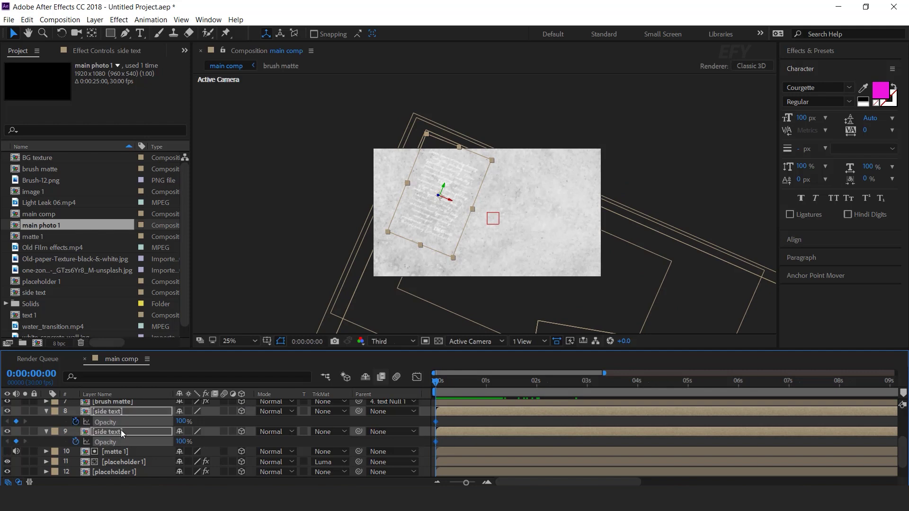
{"action": "left_click", "coordinate": [180, 441]}
{"action": "type", "text": "0"}
{"action": "key", "text": "Return"}
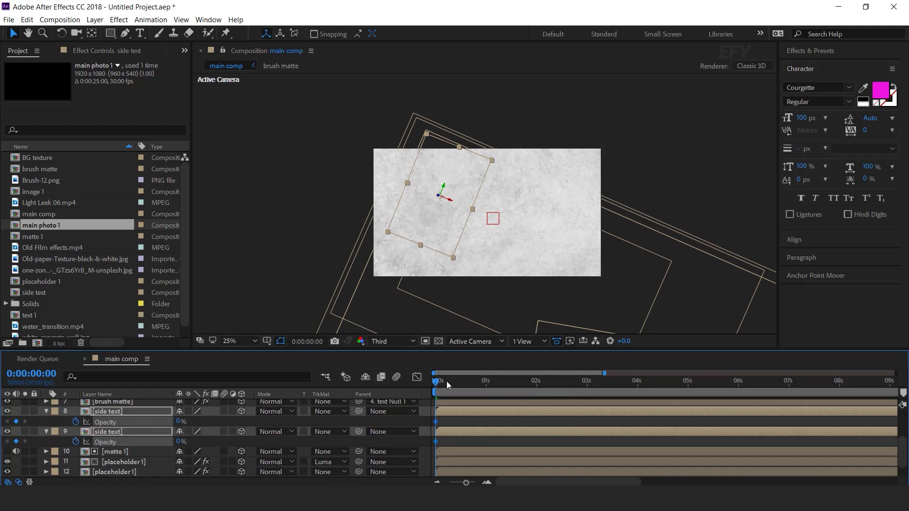
Step: Set the side text layers' Opacity to 100% at 0:00:01:00 and preview the fade-in
{"action": "left_click_drag", "start_coordinate": [447, 382], "coordinate": [488, 384]}
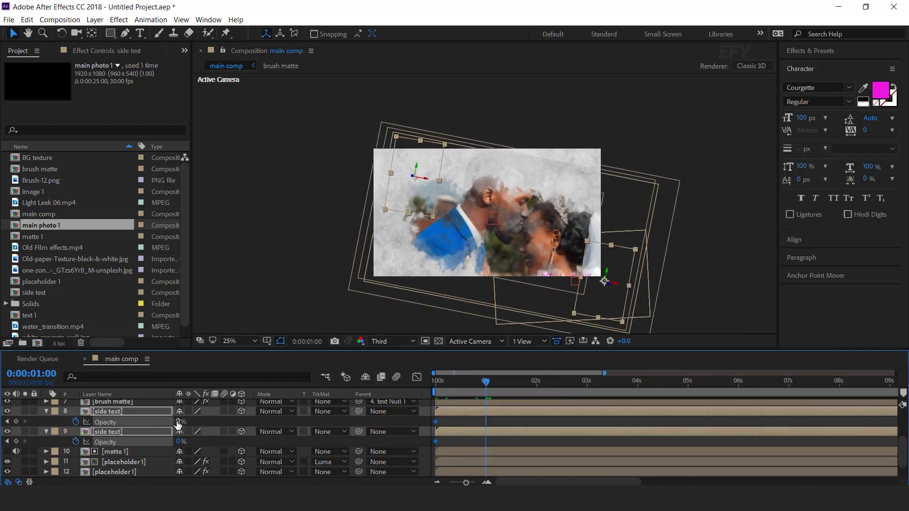
{"action": "key", "text": "Home"}
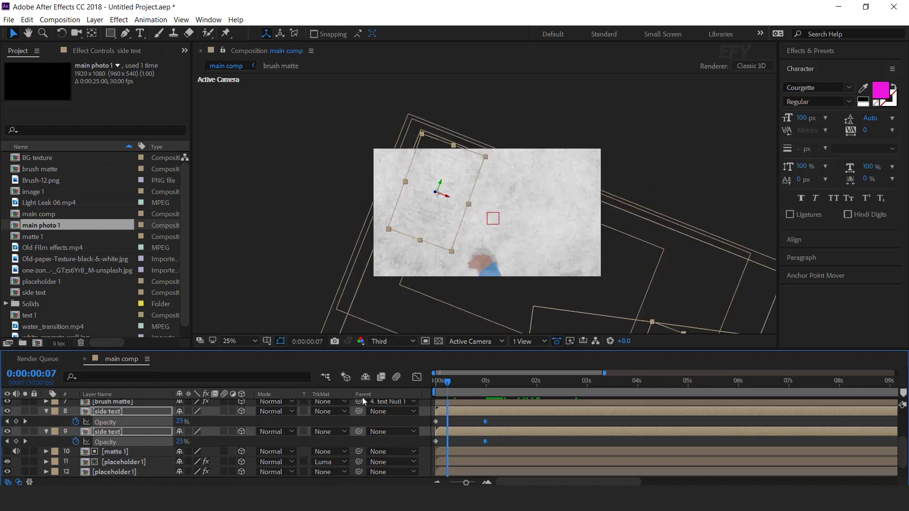
{"action": "key", "text": "space"}
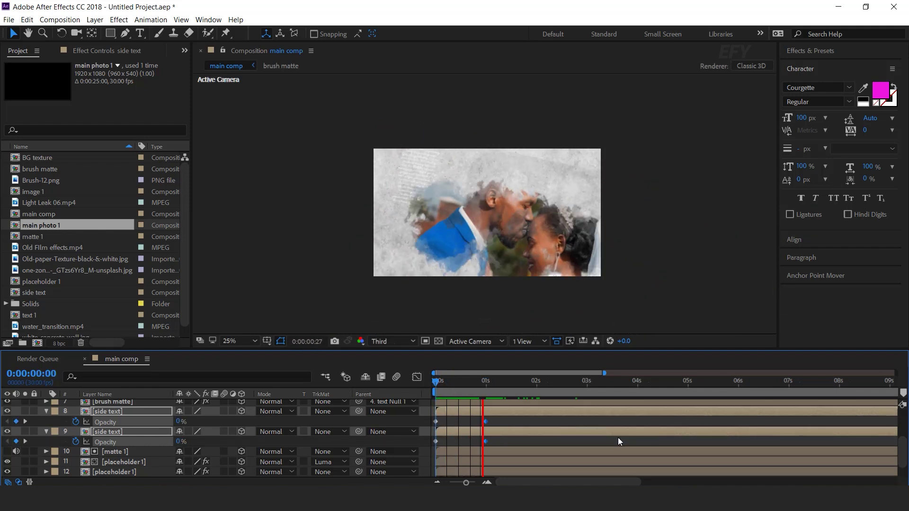
{"action": "left_click", "coordinate": [488, 381]}
{"action": "left_click", "coordinate": [46, 410]}
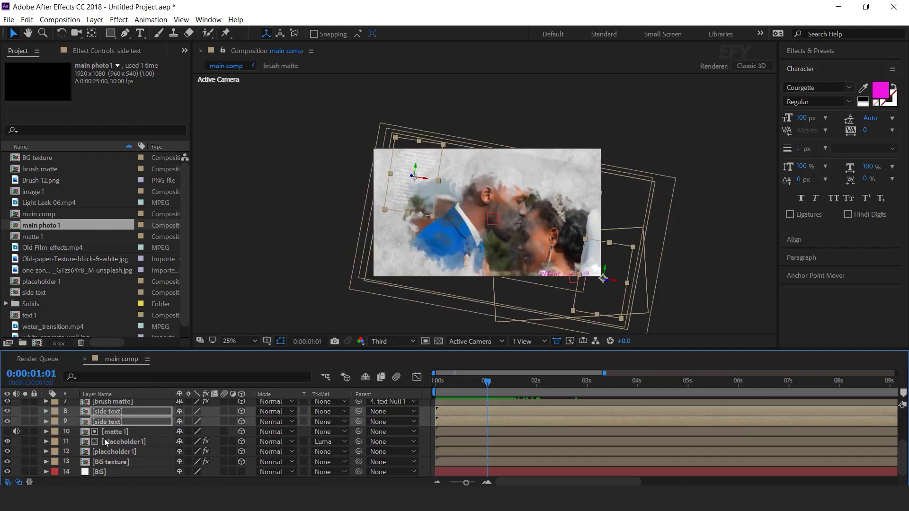
Step: Shift text Null 1, the two brush matte layers and text 1 together to start at 0:00:01:01
{"action": "scroll", "coordinate": [123, 442], "scroll_direction": "up", "scroll_amount": 2}
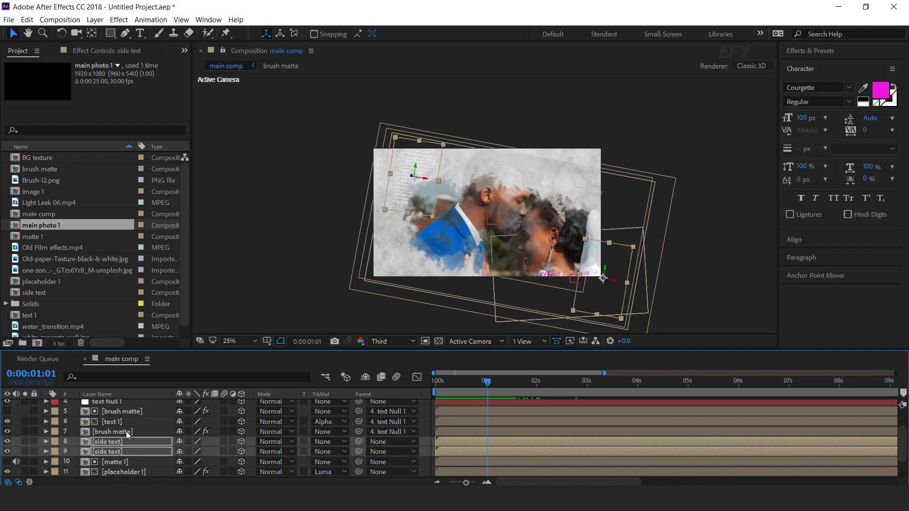
{"action": "left_click", "coordinate": [126, 432]}
{"action": "left_click", "coordinate": [156, 411], "text": "shift"}
{"action": "scroll", "coordinate": [484, 433], "scroll_direction": "up", "scroll_amount": 2}
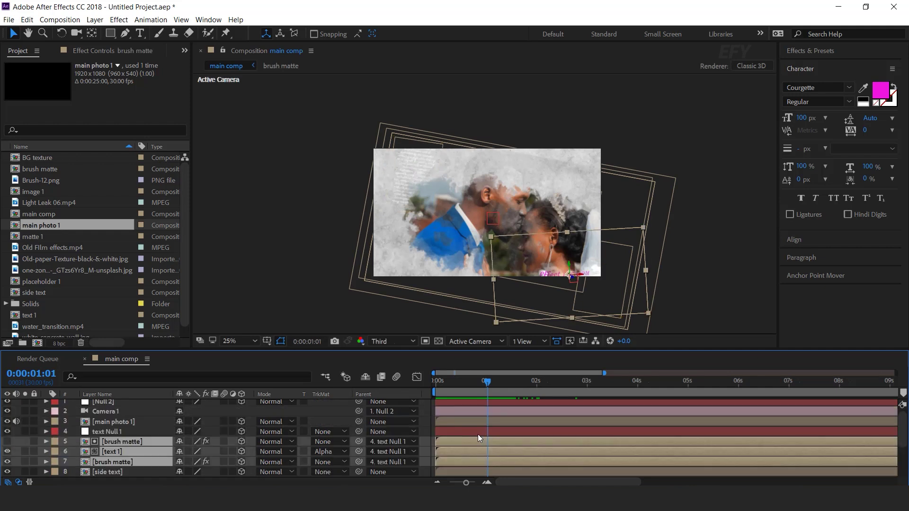
{"action": "left_click", "coordinate": [474, 431], "text": "shift"}
{"action": "left_click_drag", "start_coordinate": [473, 430], "coordinate": [524, 429]}
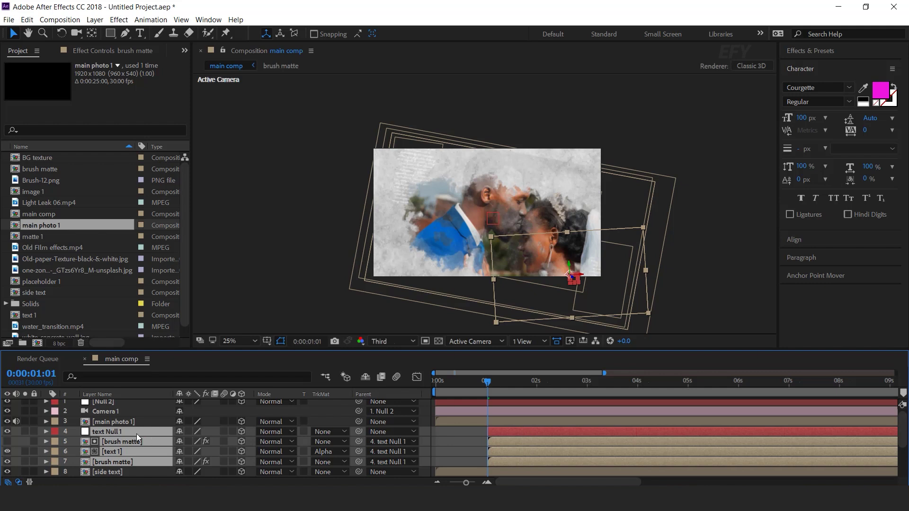
Step: Shift main photo 1 to start at about 0:00:00:25 and the title layers with text Null 1 to about 0:00:01:06
{"action": "left_click", "coordinate": [125, 419]}
{"action": "left_click_drag", "start_coordinate": [504, 420], "coordinate": [526, 429]}
{"action": "left_click", "coordinate": [536, 432]}
{"action": "left_click", "coordinate": [533, 462], "text": "shift"}
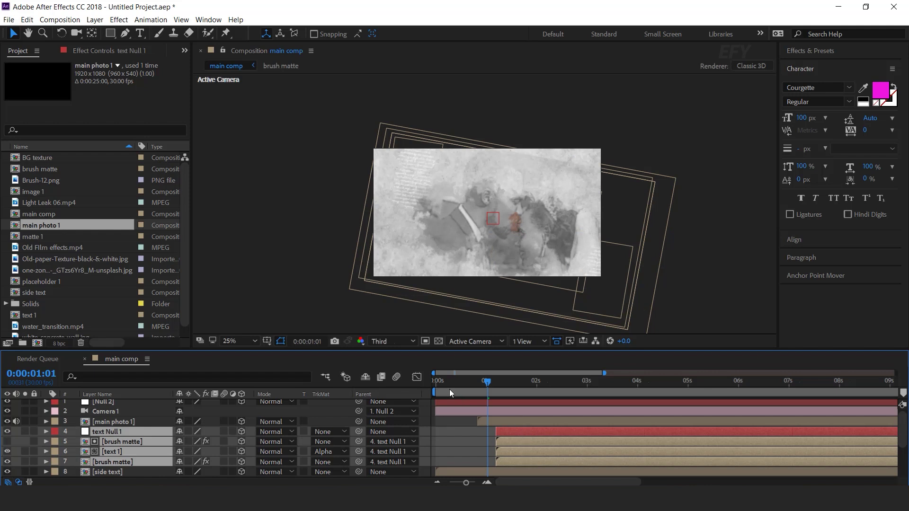
Step: Preview the retimed photo and title reveal from the first frame
{"action": "left_click_drag", "start_coordinate": [450, 389], "coordinate": [418, 388]}
{"action": "left_click", "coordinate": [434, 425]}
{"action": "key", "text": "space"}
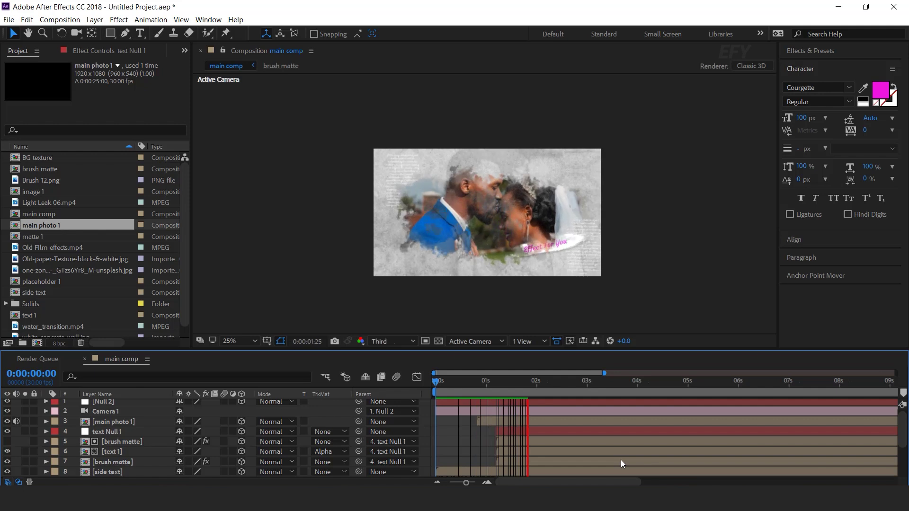
{"action": "left_click", "coordinate": [570, 384]}
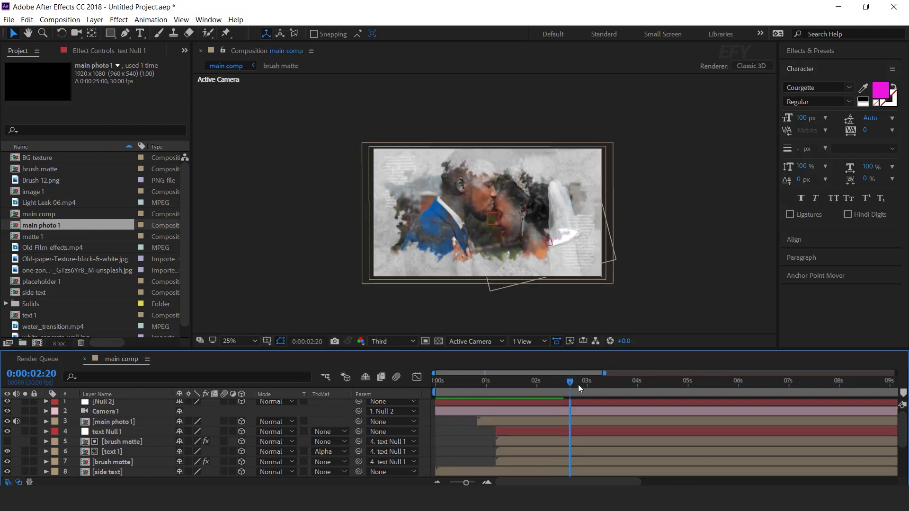
Step: At 0:00:02:29, show two horizontal views and move text Null 1 along Z toward the camera, in front of the photo layers
{"action": "left_click", "coordinate": [585, 384]}
{"action": "left_click", "coordinate": [527, 341]}
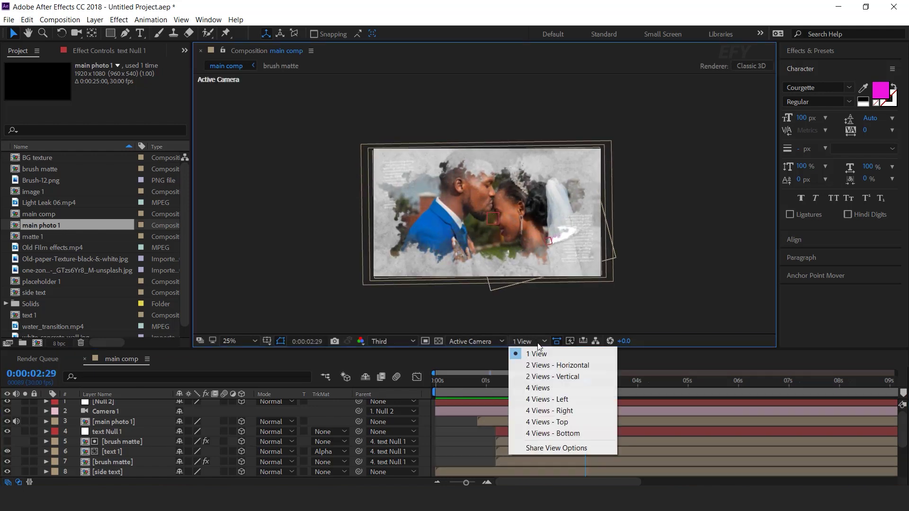
{"action": "left_click", "coordinate": [562, 363]}
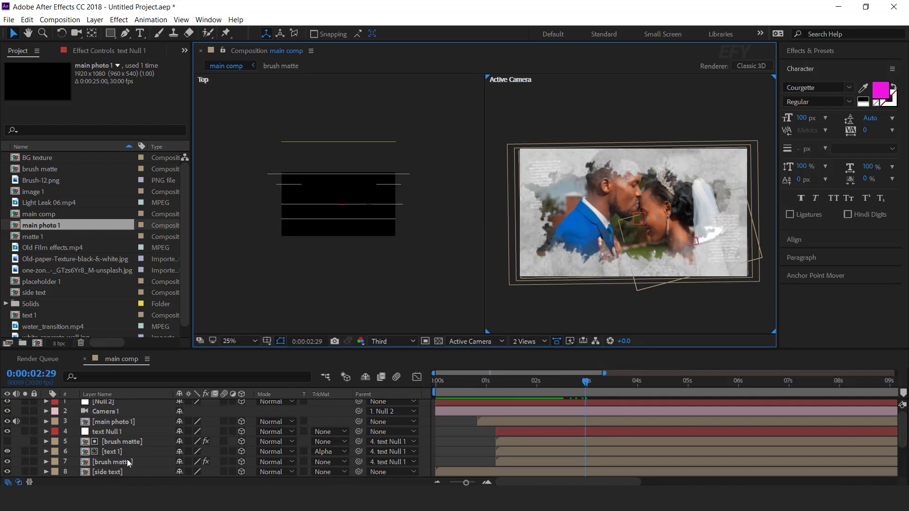
{"action": "left_click", "coordinate": [116, 433]}
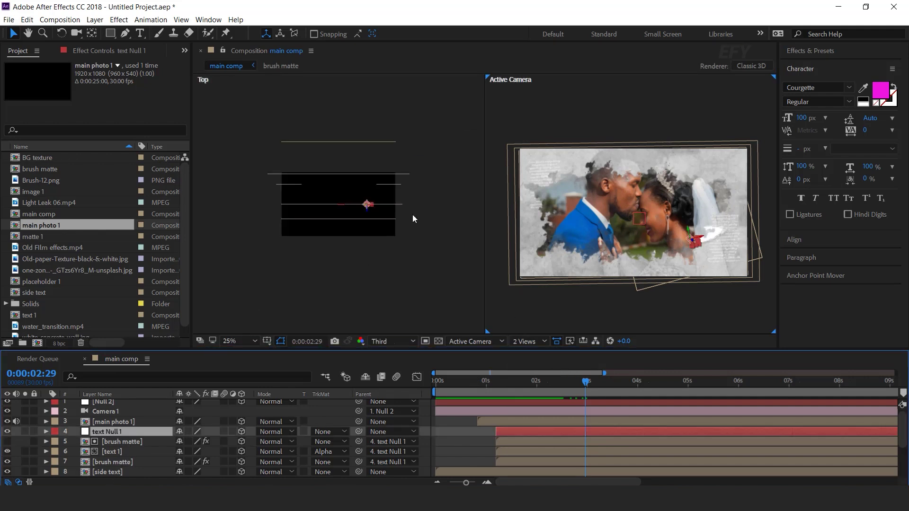
{"action": "left_click_drag", "start_coordinate": [368, 214], "coordinate": [368, 232]}
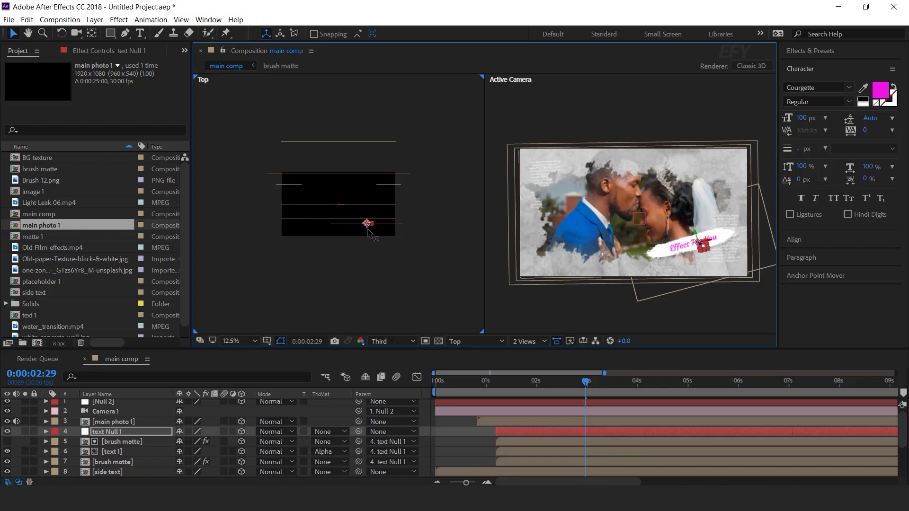
Step: Scale text Null 1 to 50% and move the brush title slightly toward the couple and down in the active camera view
{"action": "scroll", "coordinate": [717, 237], "scroll_direction": "up", "scroll_amount": 2}
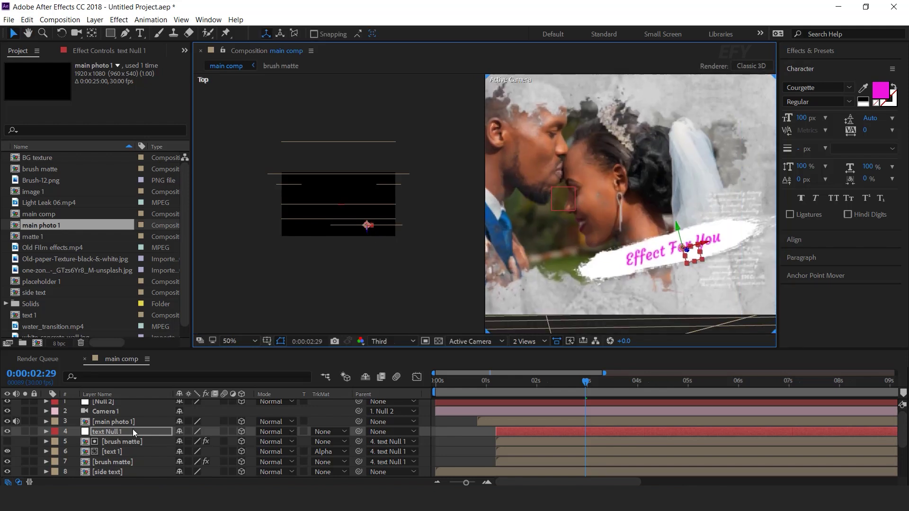
{"action": "key", "text": "s"}
{"action": "left_click_drag", "start_coordinate": [208, 441], "coordinate": [142, 441]}
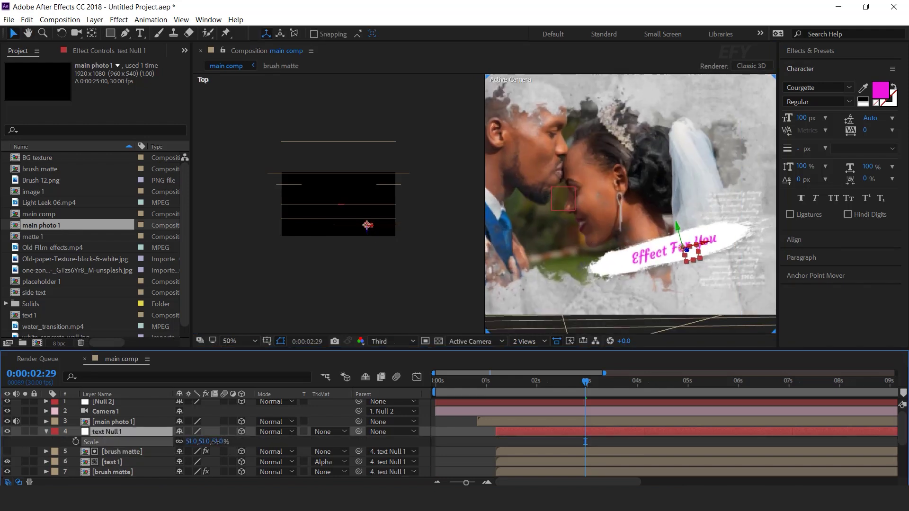
{"action": "left_click_drag", "start_coordinate": [691, 249], "coordinate": [661, 256]}
Step: Return to a single active camera view and preview the animation from the first frame
{"action": "left_click", "coordinate": [523, 342]}
{"action": "left_click", "coordinate": [542, 354]}
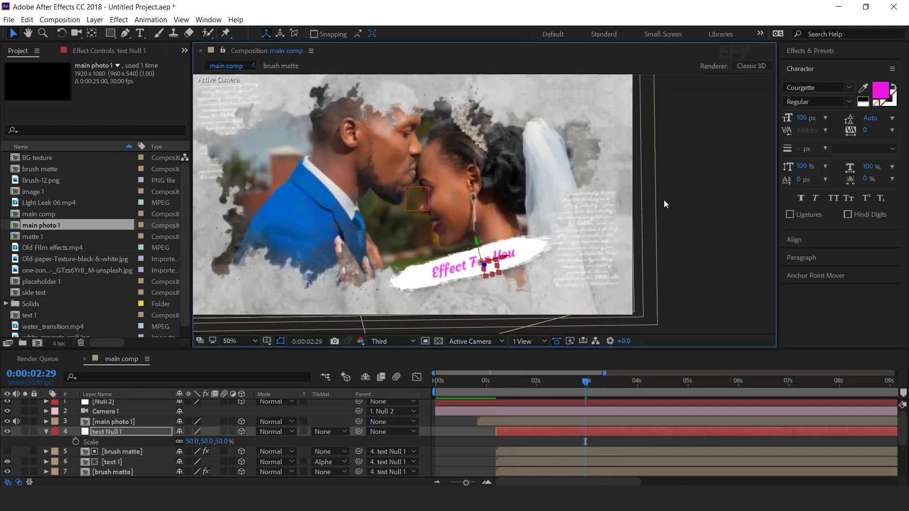
{"action": "key", "text": "comma"}
{"action": "left_click_drag", "start_coordinate": [634, 215], "coordinate": [668, 225]}
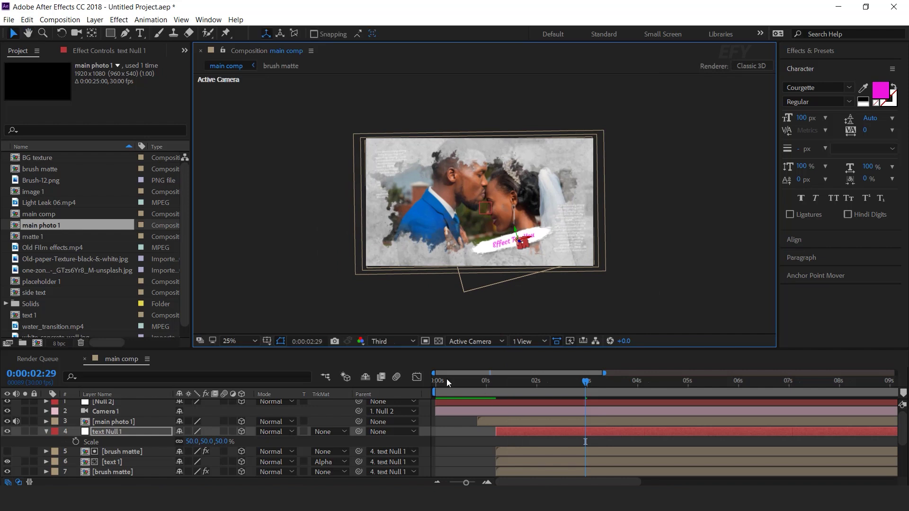
{"action": "left_click_drag", "start_coordinate": [447, 378], "coordinate": [430, 422]}
{"action": "left_click", "coordinate": [438, 429]}
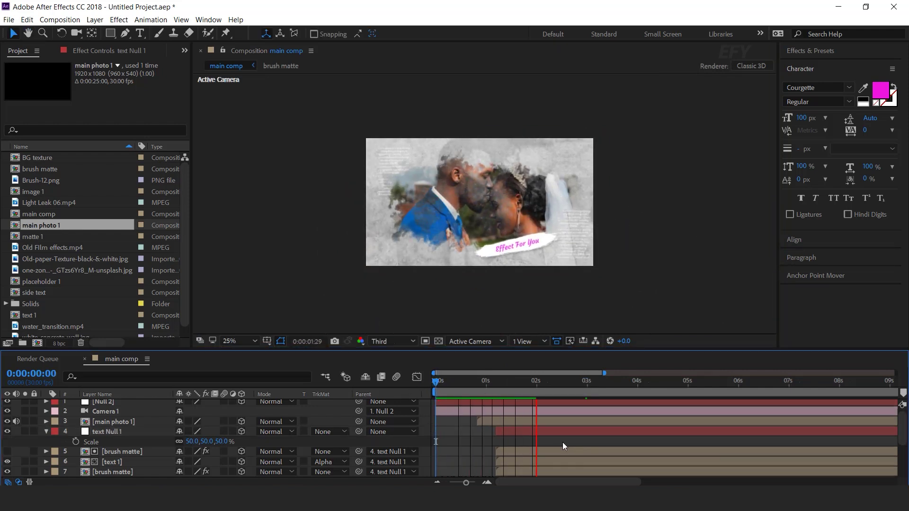
Step: Shift main photo 1 to start at about 0:00:01:16 and the title layers with text Null 1 to about 0:00:01:27, then preview
{"action": "left_click_drag", "start_coordinate": [462, 384], "coordinate": [473, 386]}
{"action": "left_click", "coordinate": [517, 422]}
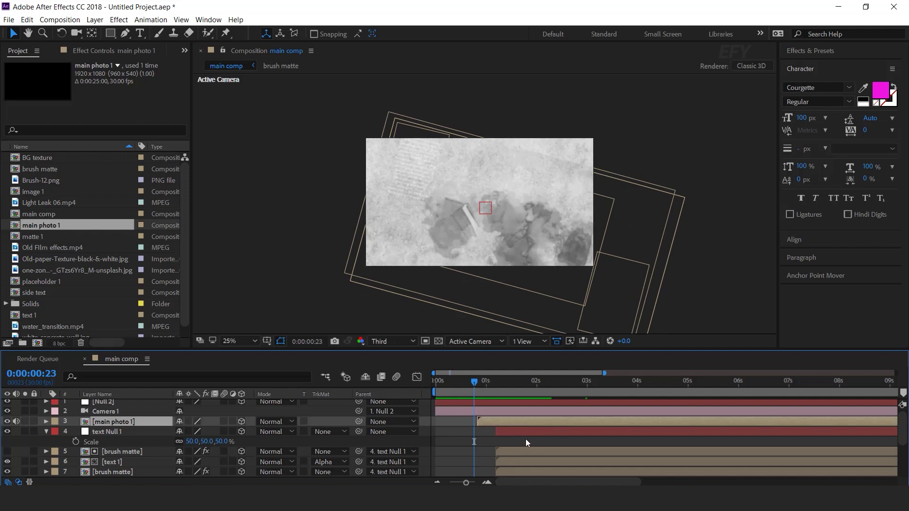
{"action": "scroll", "coordinate": [527, 441], "scroll_direction": "down", "scroll_amount": 1}
{"action": "left_click_drag", "start_coordinate": [524, 442], "coordinate": [570, 437]}
{"action": "key", "text": "space"}
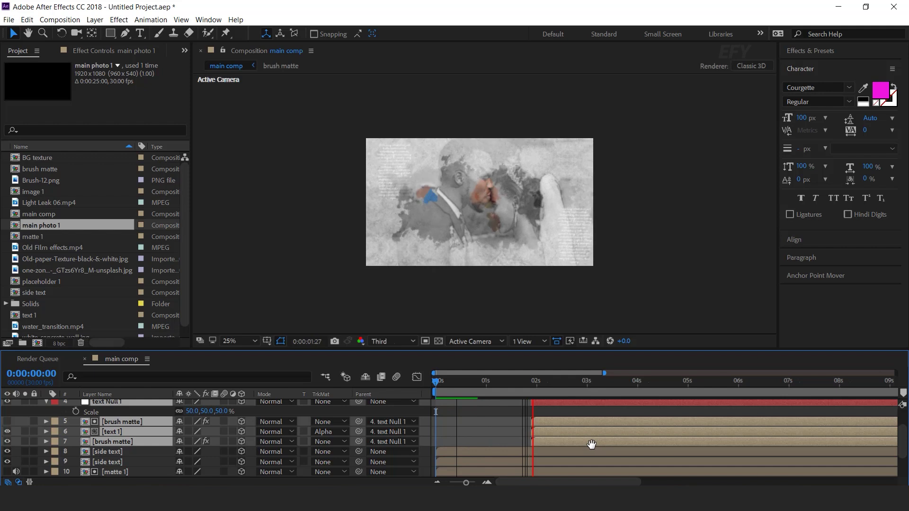
Step: Shift matte 1 and the placeholder 1 layer it mattes to start at about 0:00:01:00 and preview the reveal
{"action": "left_click_drag", "start_coordinate": [445, 380], "coordinate": [481, 381]}
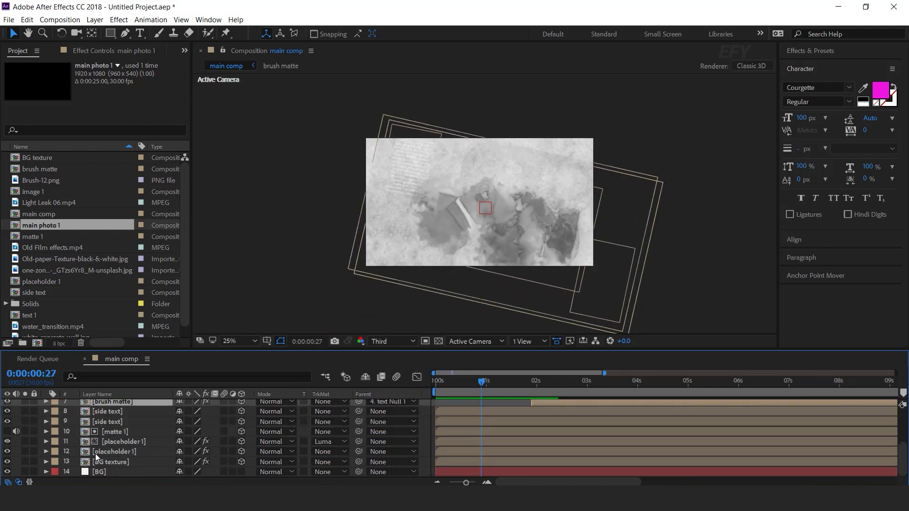
{"action": "left_click", "coordinate": [141, 450]}
{"action": "left_click", "coordinate": [137, 442]}
{"action": "left_click", "coordinate": [126, 432], "text": "ctrl"}
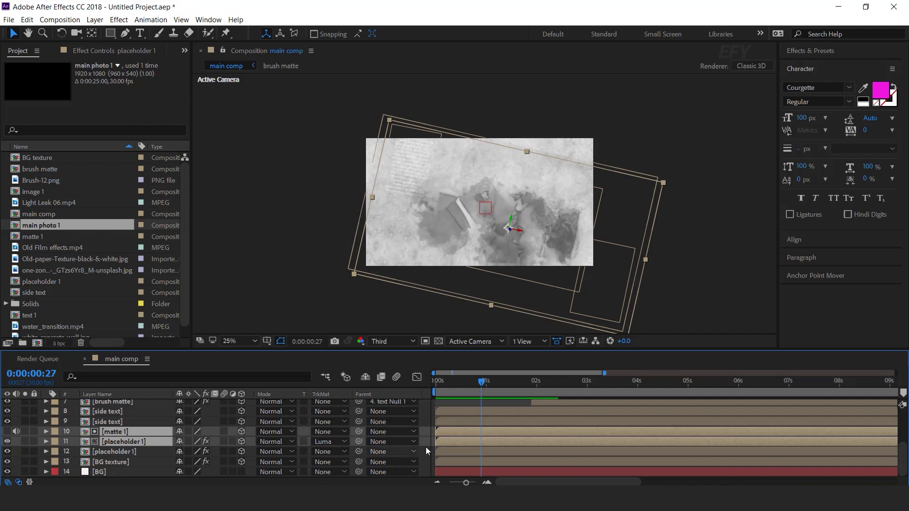
{"action": "left_click_drag", "start_coordinate": [490, 440], "coordinate": [518, 433]}
{"action": "key", "text": "space"}
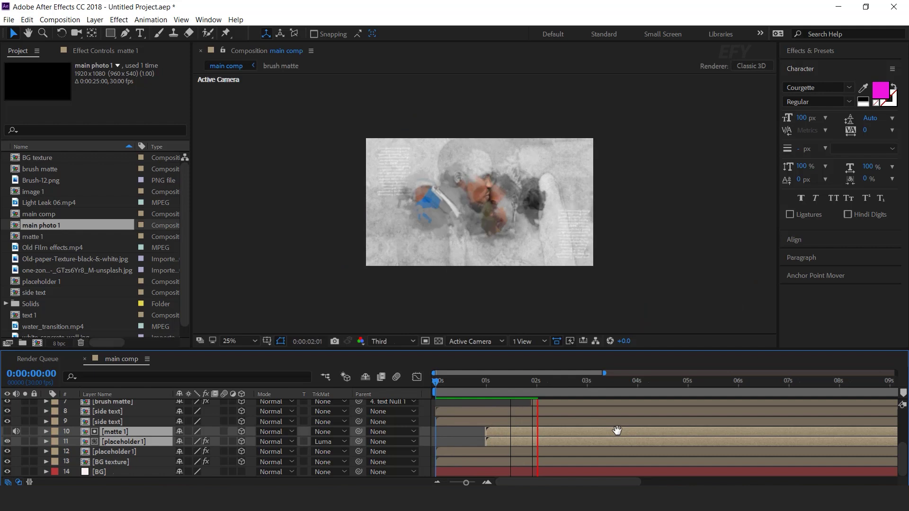
Step: Retime main photo 1 to start at about 0:00:01:20 and the title layers with text Null 1 to about 0:00:02:01, checking by preview
{"action": "scroll", "coordinate": [602, 433], "scroll_direction": "up", "scroll_amount": 3}
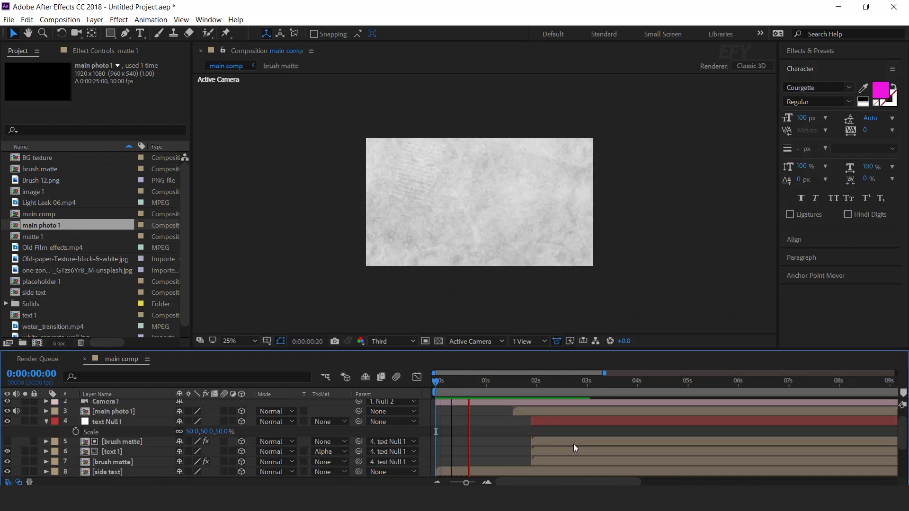
{"action": "key", "text": "space"}
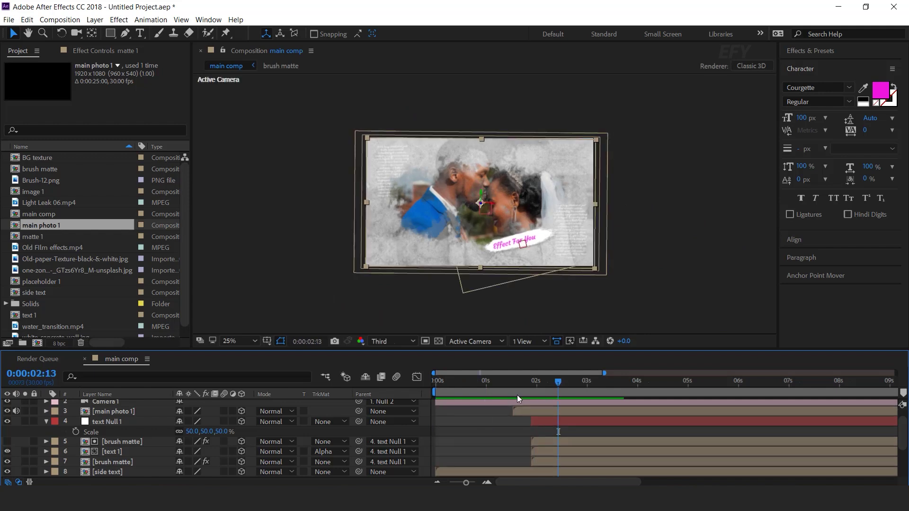
{"action": "key", "text": "space"}
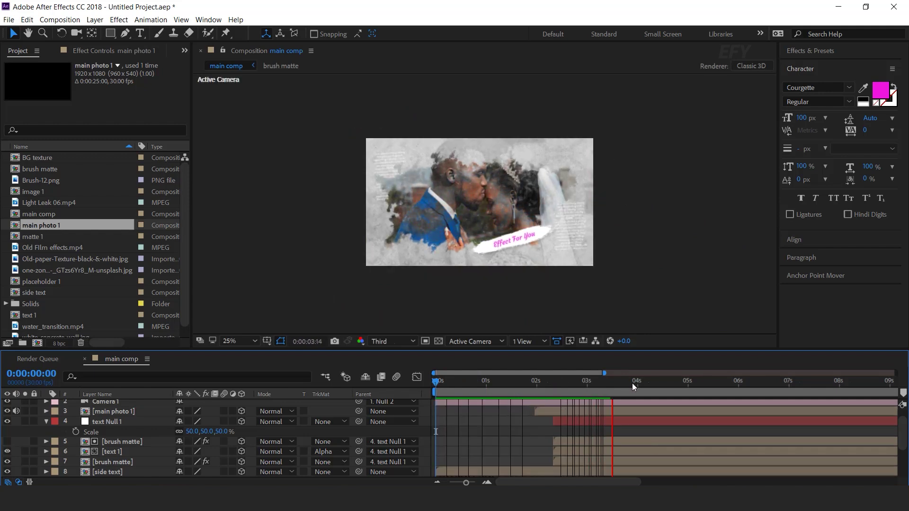
{"action": "left_click", "coordinate": [664, 384]}
{"action": "left_click_drag", "start_coordinate": [665, 385], "coordinate": [116, 427]}
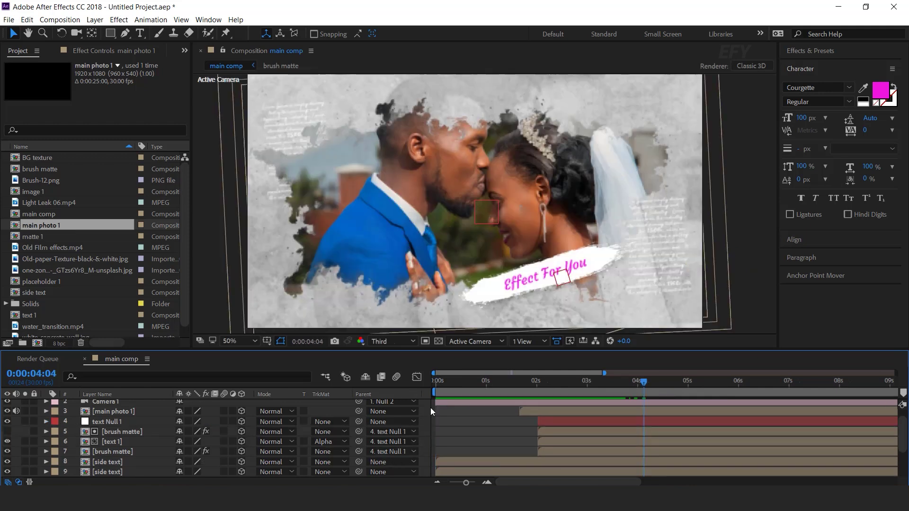
Step: Add Light Leak 06.mp4 as the topmost layer of main comp and set its blending mode to Screen
{"action": "left_click", "coordinate": [62, 203]}
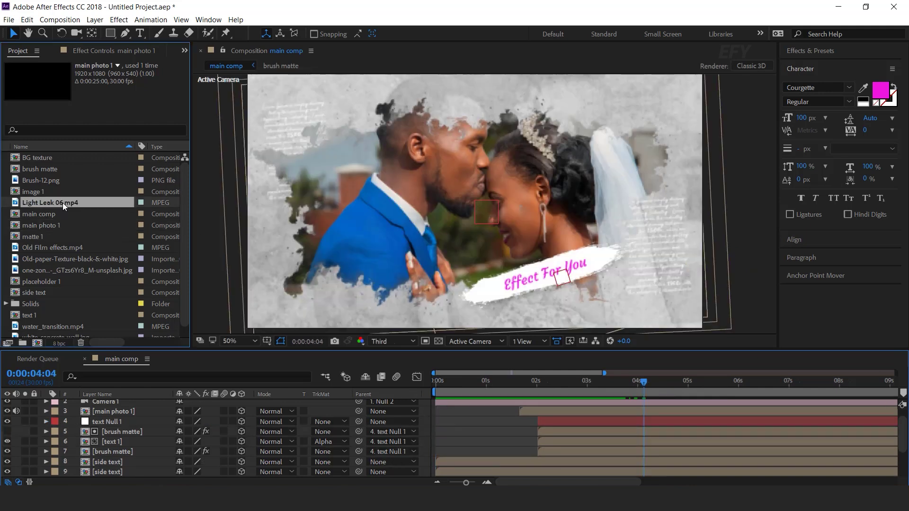
{"action": "left_click_drag", "start_coordinate": [29, 202], "coordinate": [123, 403]}
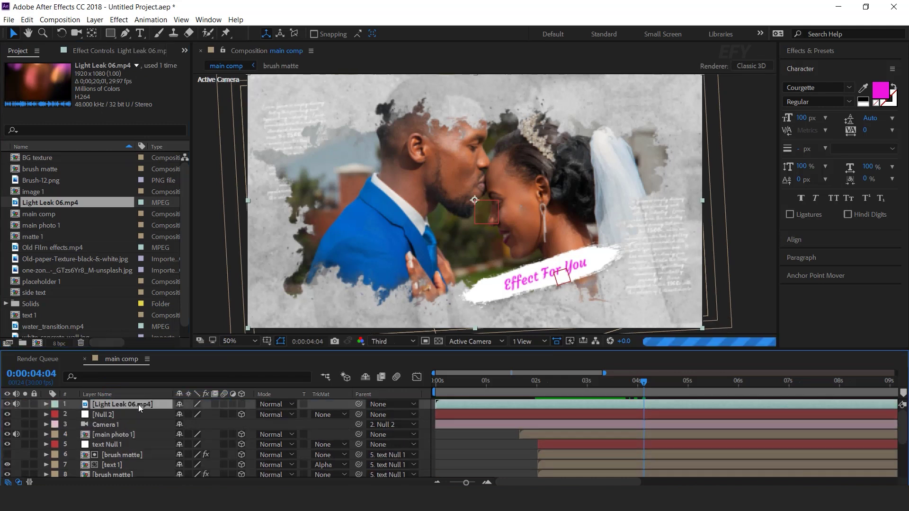
{"action": "left_click", "coordinate": [278, 405]}
{"action": "left_click", "coordinate": [315, 197]}
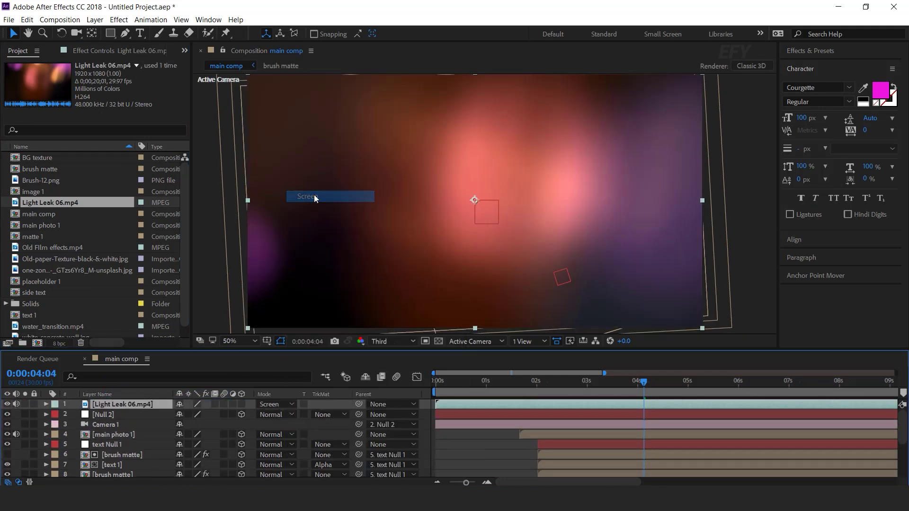
Step: Slide the light leak layer earlier so it begins before the first frame, and preview the overlay
{"action": "key", "text": "Home"}
{"action": "key", "text": "minus"}
{"action": "key", "text": "space"}
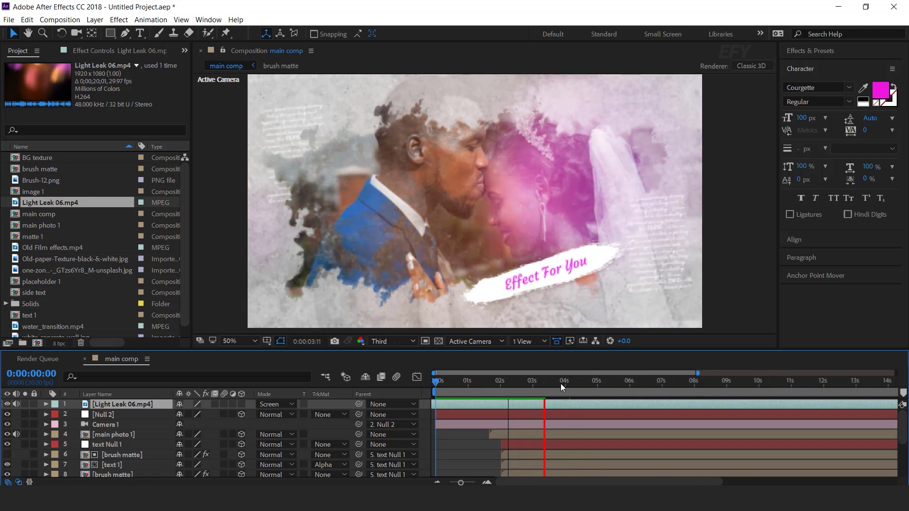
Step: Create a black 1920 x 1080 px solid named fade above all layers
{"action": "right_click", "coordinate": [423, 402]}
{"action": "mouse_move", "coordinate": [473, 295]}
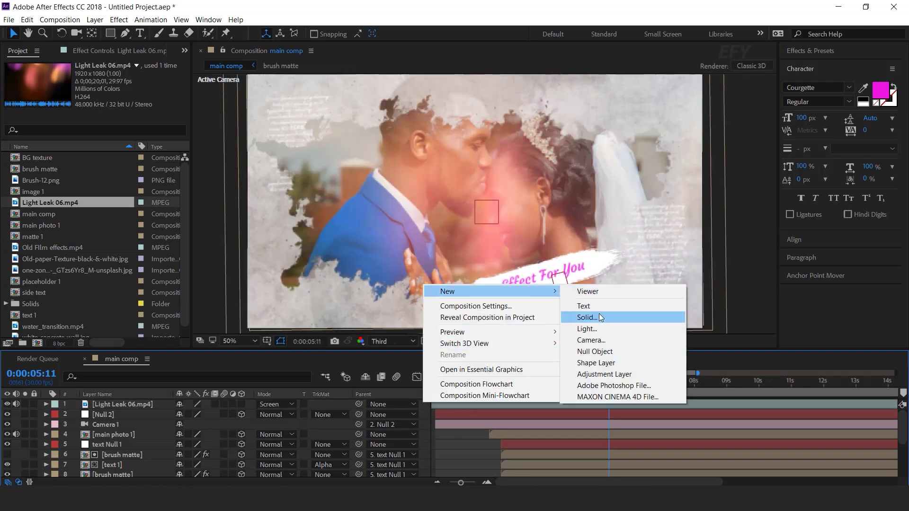
{"action": "left_click", "coordinate": [598, 313]}
{"action": "left_click", "coordinate": [571, 365]}
{"action": "left_click_drag", "start_coordinate": [71, 265], "coordinate": [39, 292]}
{"action": "left_click", "coordinate": [311, 132]}
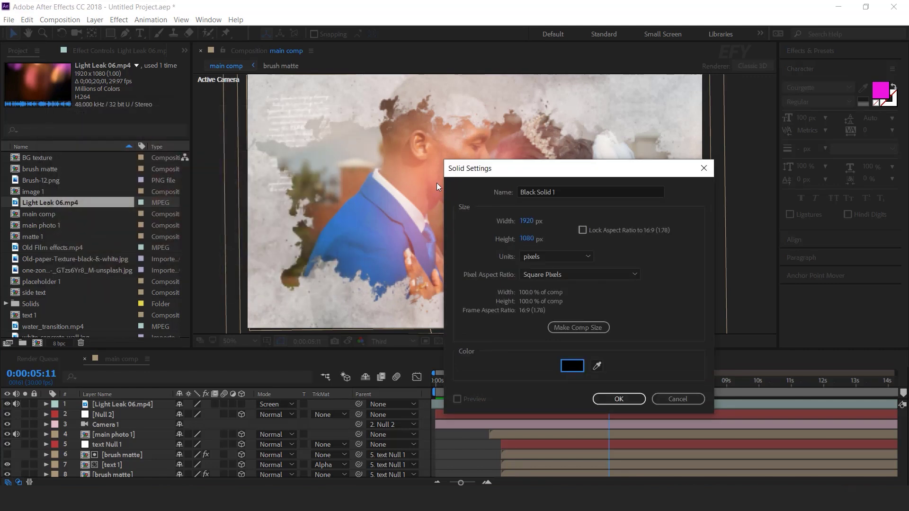
{"action": "left_click", "coordinate": [571, 191]}
{"action": "type", "text": "fade"}
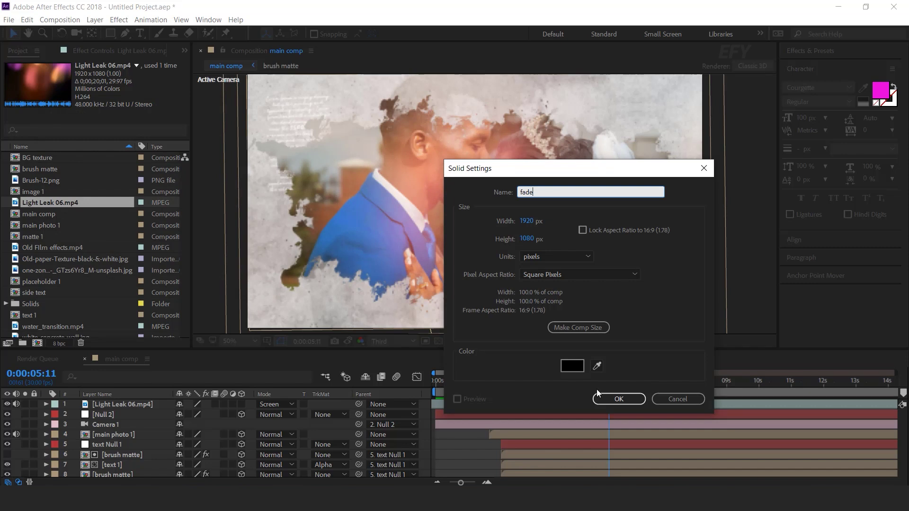
{"action": "left_click", "coordinate": [631, 398]}
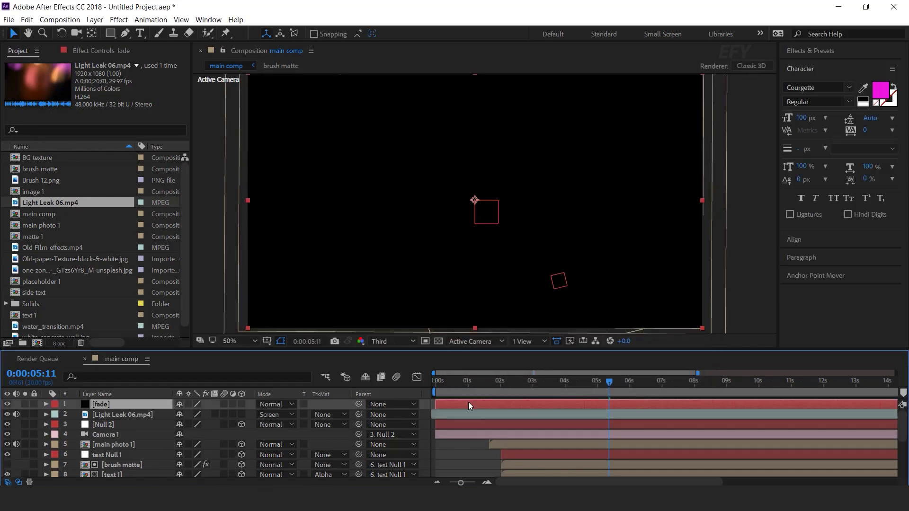
Step: Keyframe the fade solid's opacity from 100% at the first frame to fully transparent at 0:00:00:23
{"action": "key", "text": "Home"}
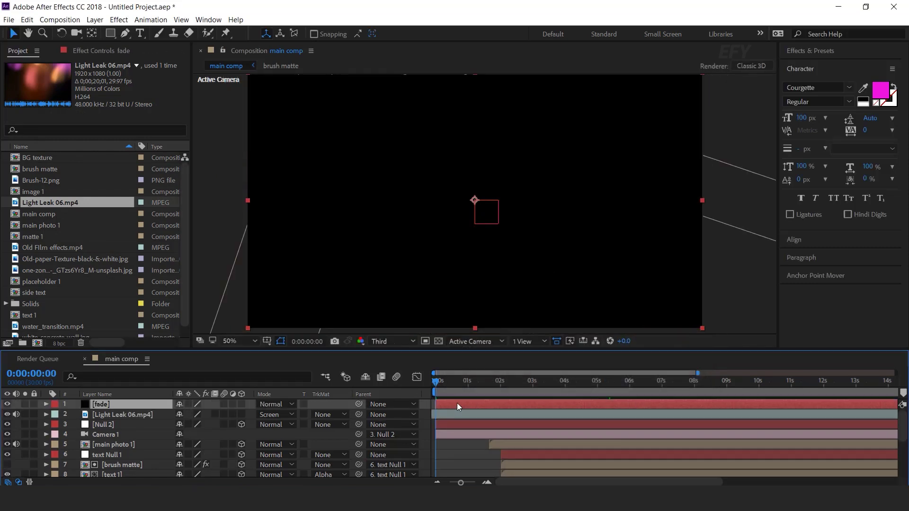
{"action": "key", "text": "t"}
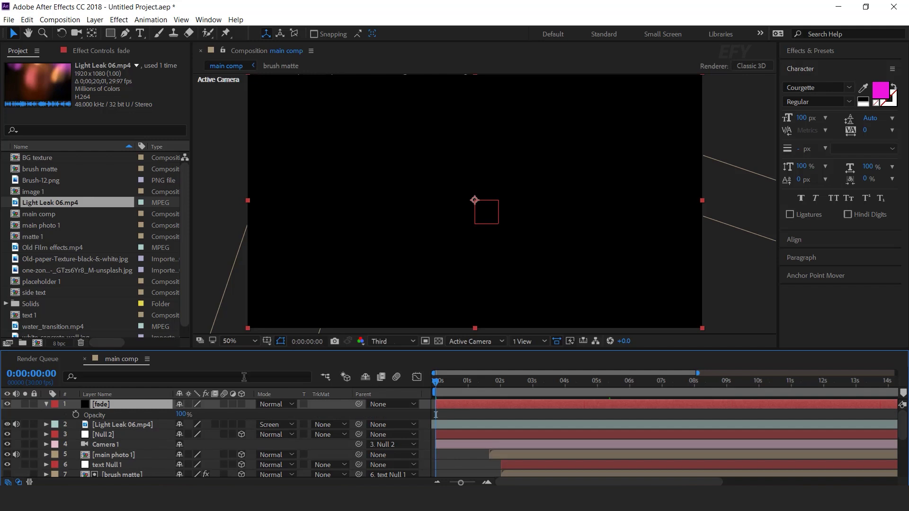
{"action": "left_click", "coordinate": [75, 415]}
{"action": "left_click_drag", "start_coordinate": [431, 385], "coordinate": [460, 383]}
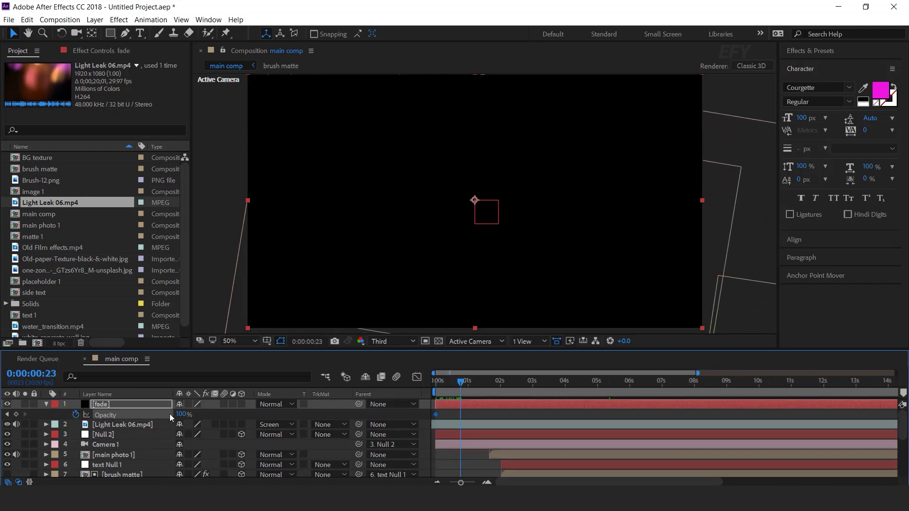
{"action": "left_click_drag", "start_coordinate": [112, 415], "coordinate": [243, 455]}
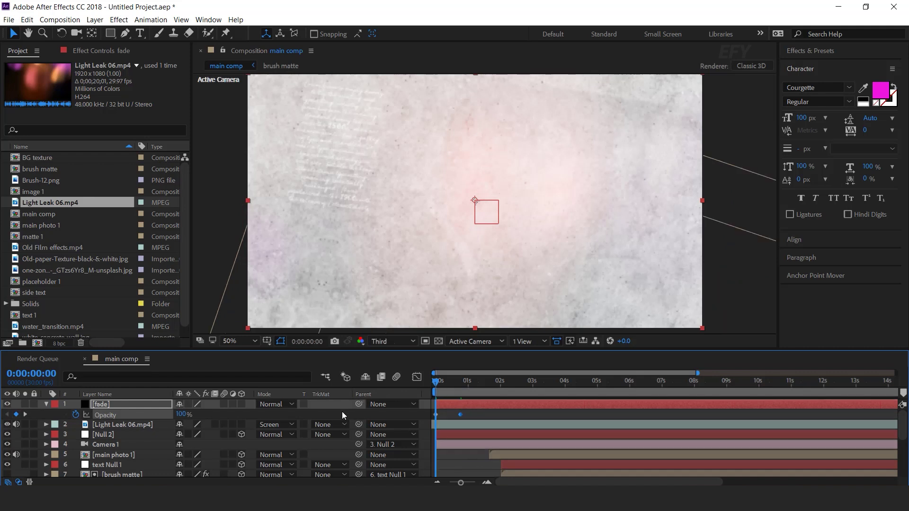
Step: Move the fade's ending opacity keyframe to about 0:00:01:02 and preview the fade-in with the whole scene
{"action": "key", "text": "Home"}
{"action": "key", "text": "space"}
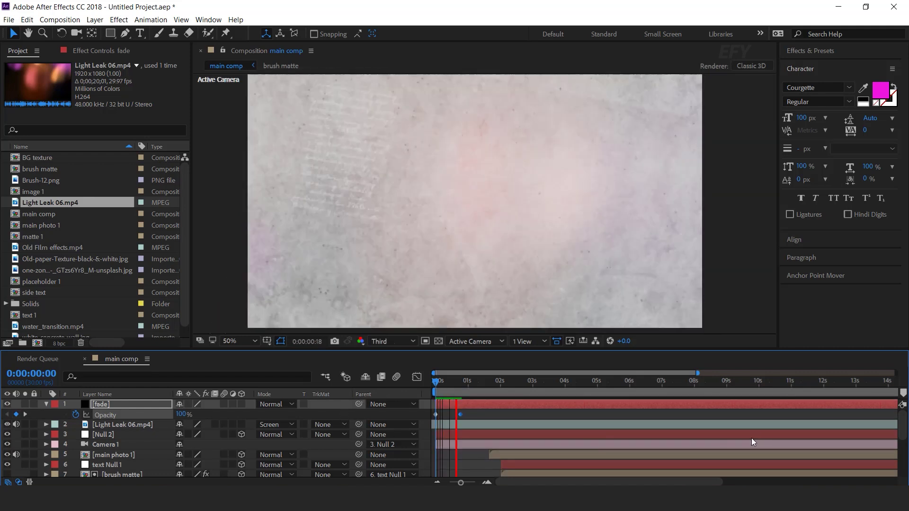
{"action": "left_click", "coordinate": [445, 384]}
{"action": "key", "text": "space"}
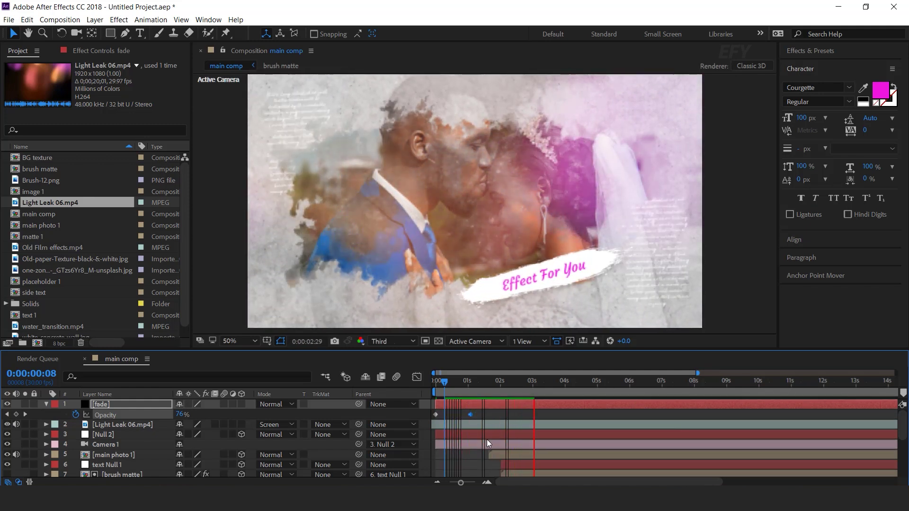
{"action": "key", "text": "minus"}
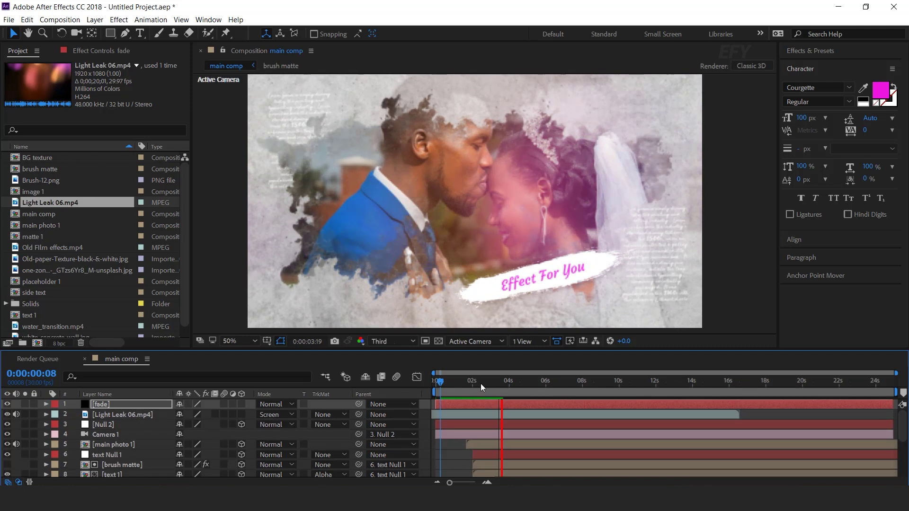
{"action": "key", "text": "space"}
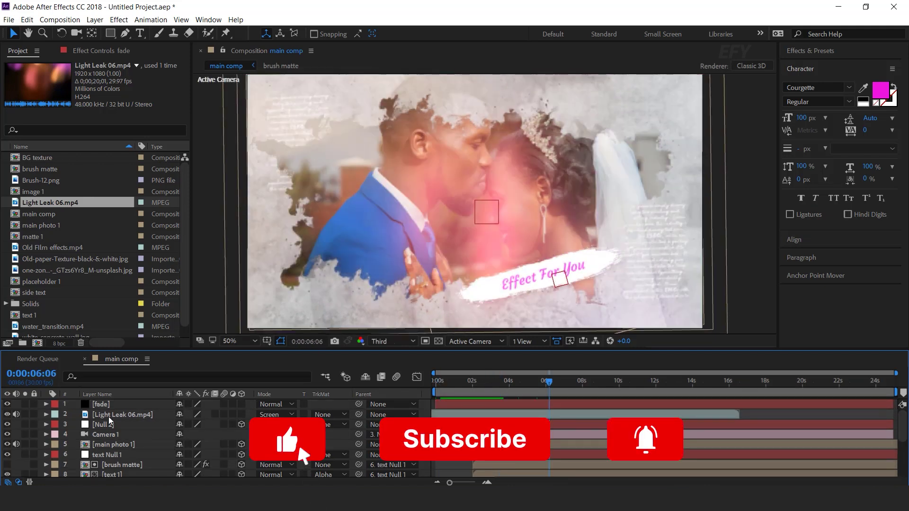
Step: Pre-compose all layers into a composition named scene 1, moving all attributes into it, and preview the result
{"action": "key", "text": "ctrl+a"}
{"action": "right_click", "coordinate": [139, 430]}
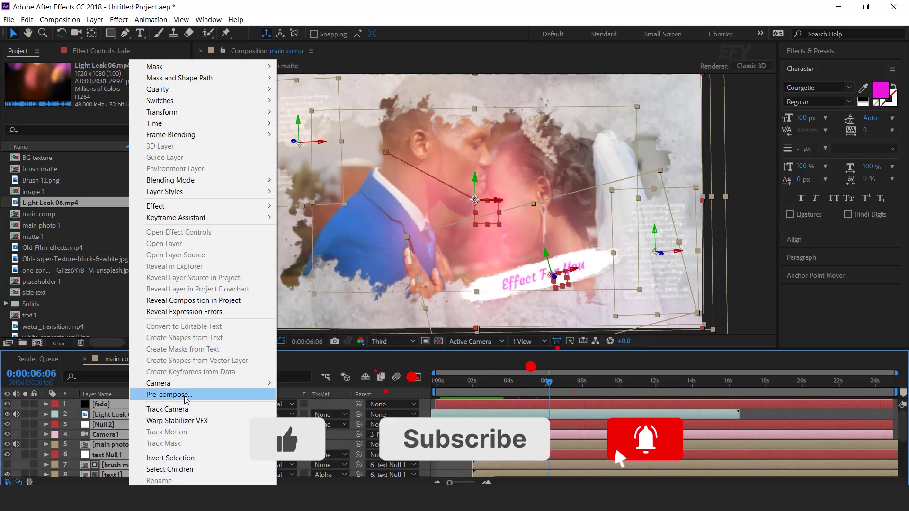
{"action": "left_click", "coordinate": [166, 394]}
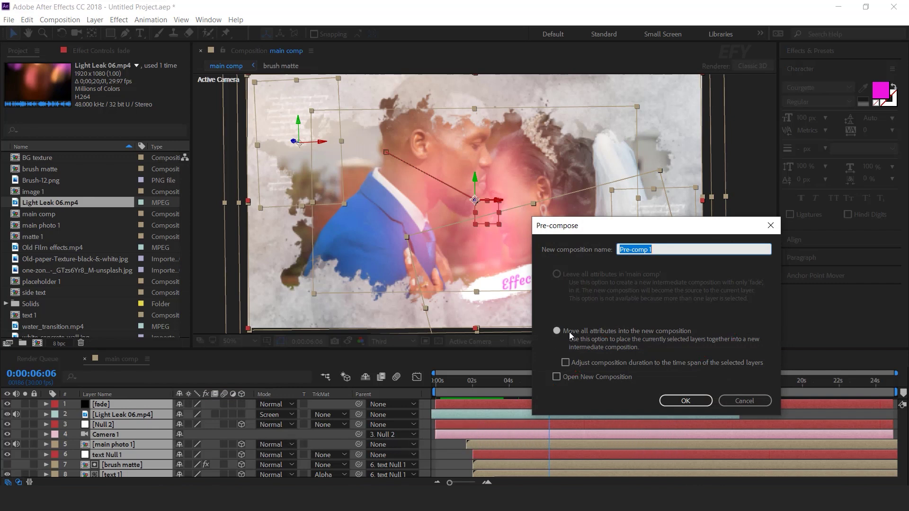
{"action": "type", "text": "scene 1"}
{"action": "key", "text": "Return"}
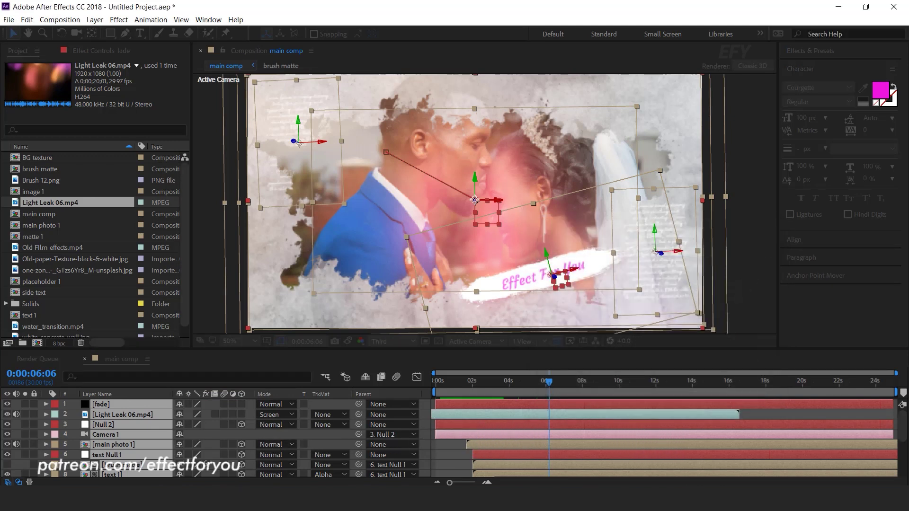
{"action": "key", "text": "space"}
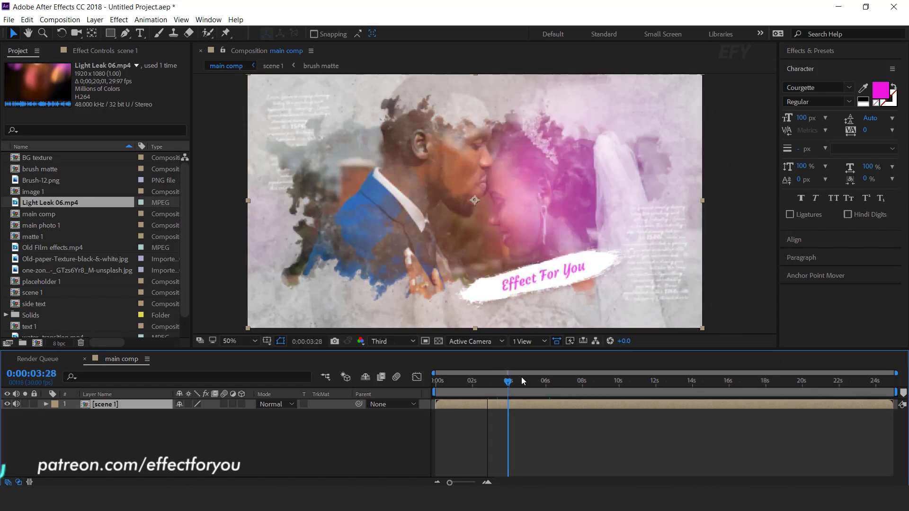
{"action": "left_click", "coordinate": [340, 439]}
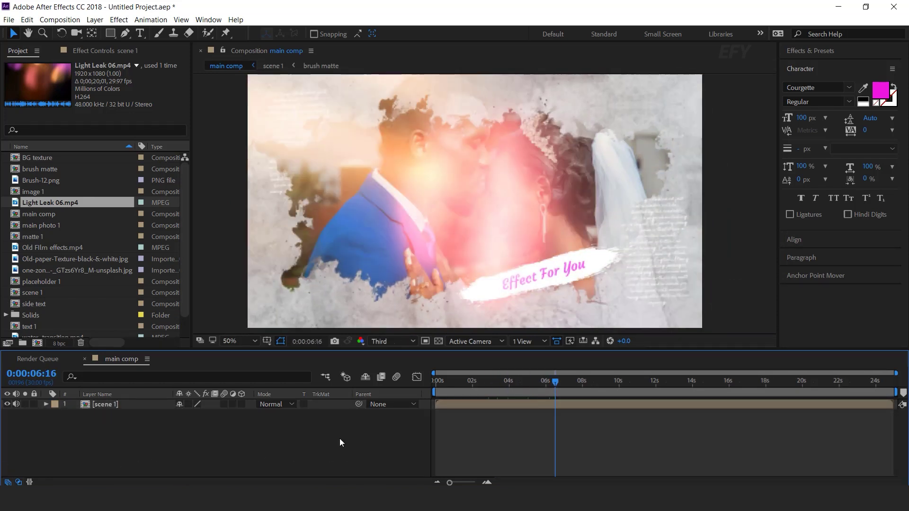
Step: Add an adjustment layer above scene 1 in the main comp and apply the Curves effect to it
{"action": "right_click", "coordinate": [339, 441]}
{"action": "mouse_move", "coordinate": [417, 327]}
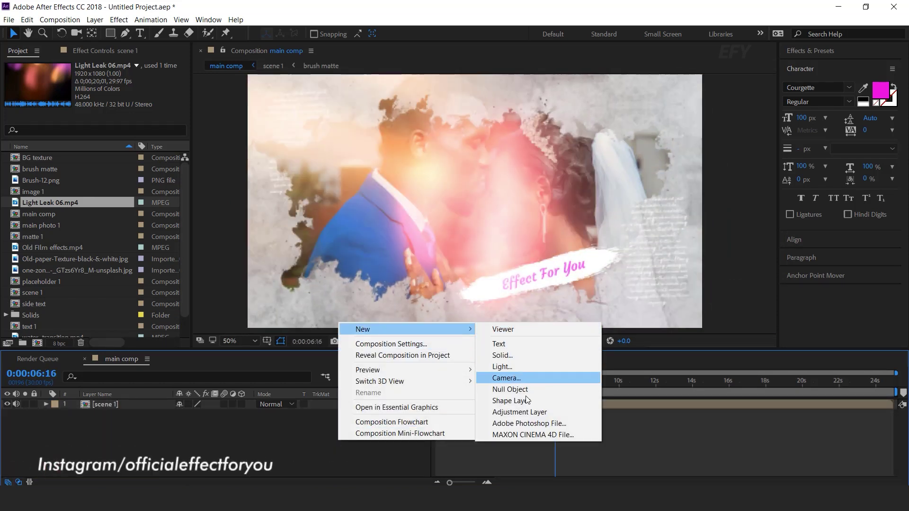
{"action": "left_click", "coordinate": [518, 412]}
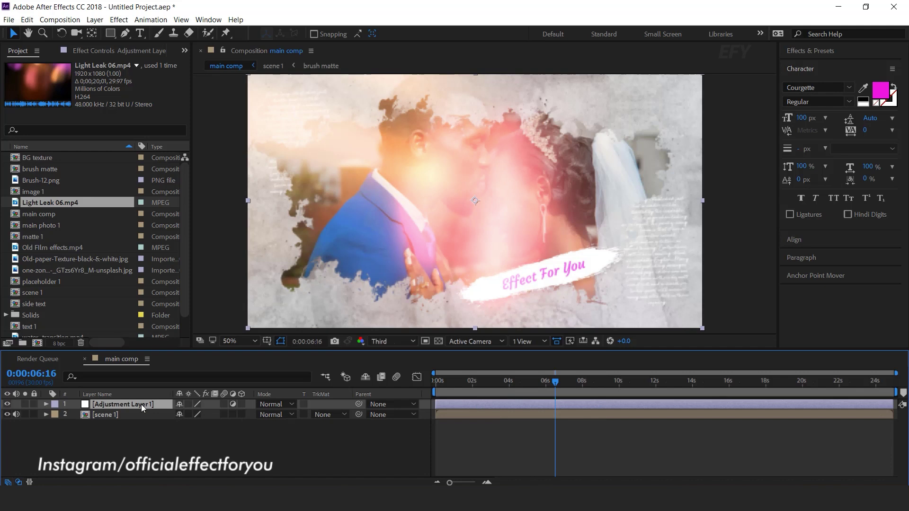
{"action": "key", "text": "ctrl+space"}
{"action": "type", "text": "cu"}
{"action": "key", "text": "Up"}
{"action": "key", "text": "Return"}
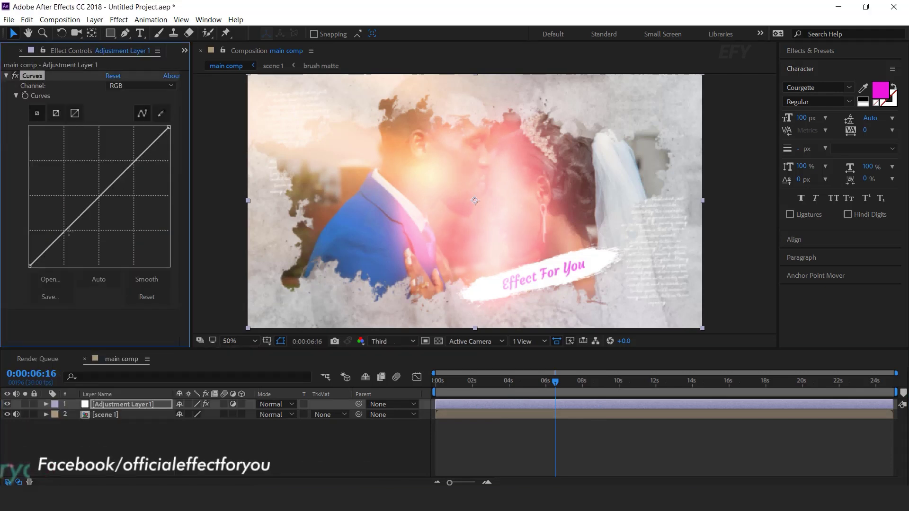
Step: Shape the RGB curve into a gentle S by slightly lowering the shadows and raising the highlights
{"action": "left_click_drag", "start_coordinate": [68, 231], "coordinate": [71, 232]}
{"action": "left_click", "coordinate": [132, 165]}
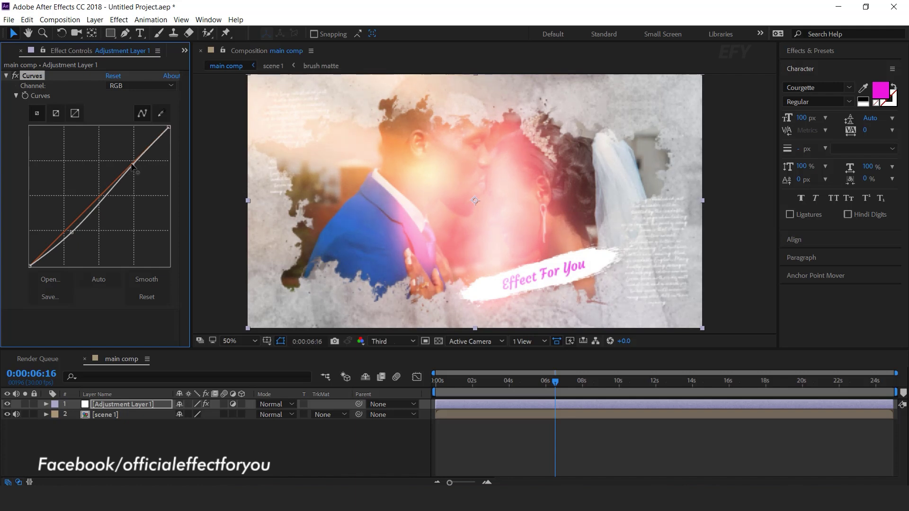
{"action": "left_click_drag", "start_coordinate": [133, 164], "coordinate": [130, 162]}
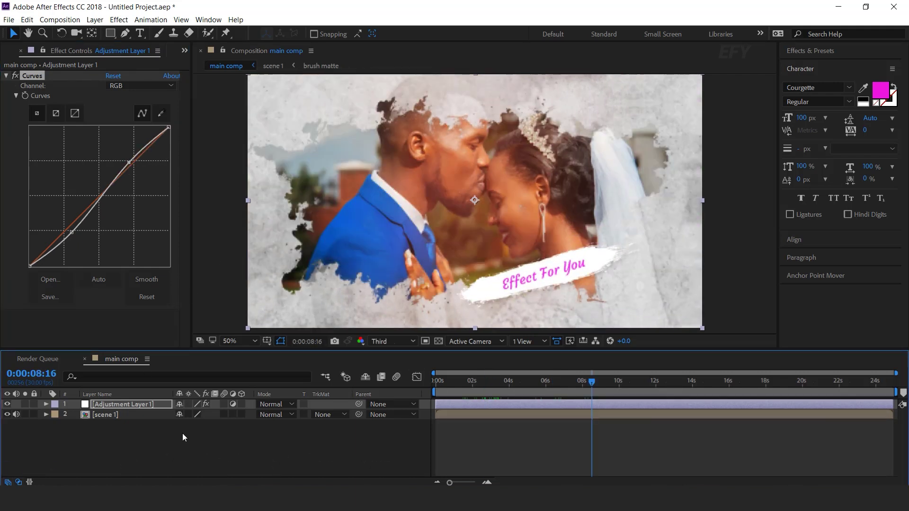
{"action": "left_click", "coordinate": [183, 433]}
Step: Apply the Sharpen effect to the adjustment layer with a Sharpen Amount of 25
{"action": "left_click", "coordinate": [143, 404]}
{"action": "key", "text": "ctrl+space"}
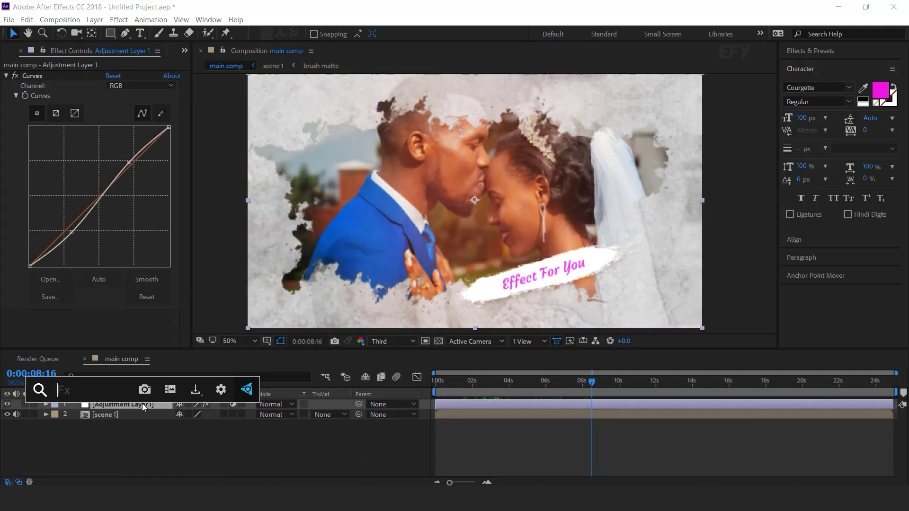
{"action": "type", "text": "sh"}
{"action": "key", "text": "Return"}
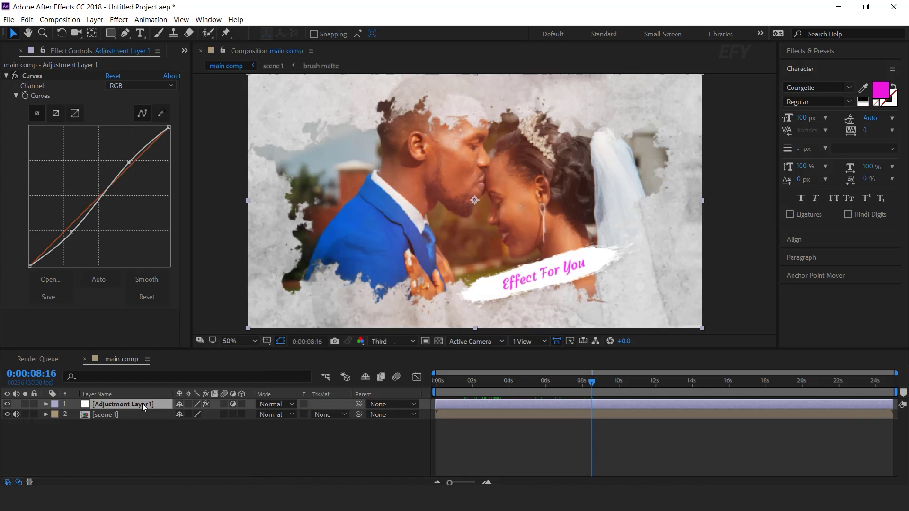
{"action": "left_click", "coordinate": [108, 325]}
{"action": "type", "text": "25"}
{"action": "key", "text": "Return"}
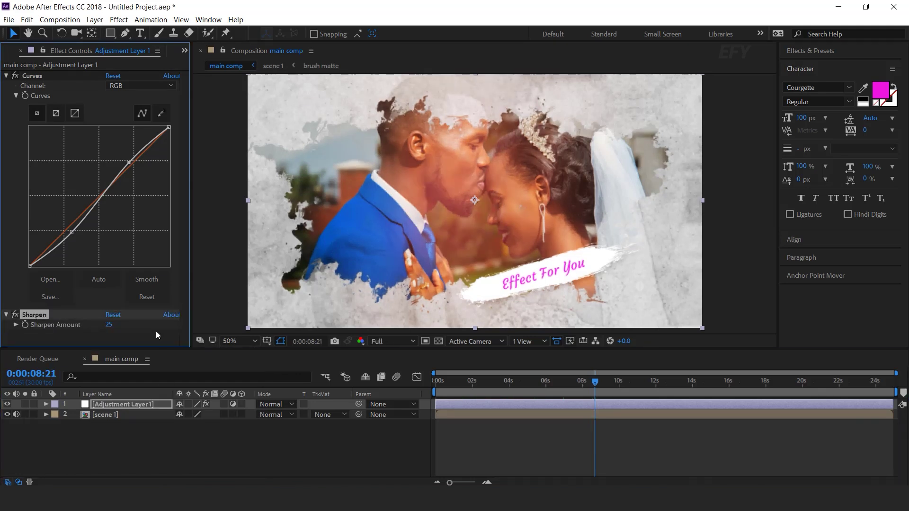
Step: Apply Glow to the adjustment layer with radius 500 and intensity 0.1, and inspect the couple's faces up close
{"action": "key", "text": "ctrl+space"}
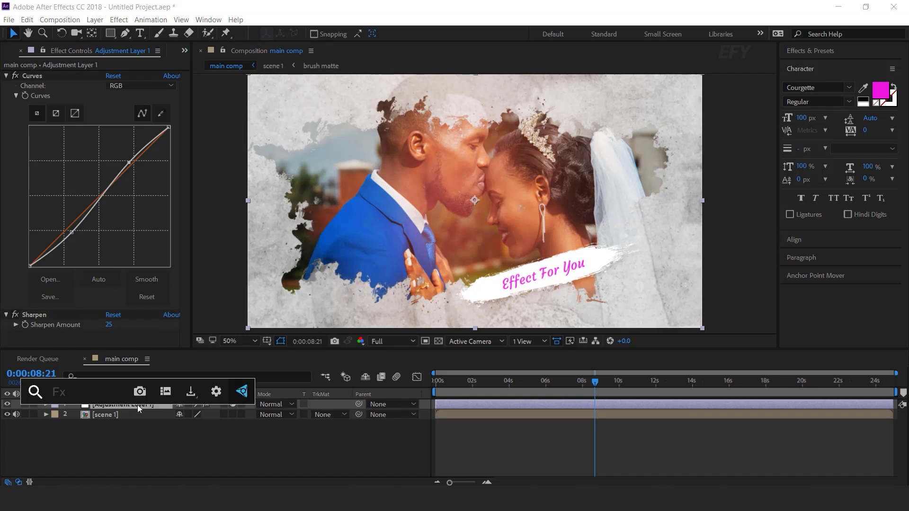
{"action": "type", "text": "glo"}
{"action": "key", "text": "Up"}
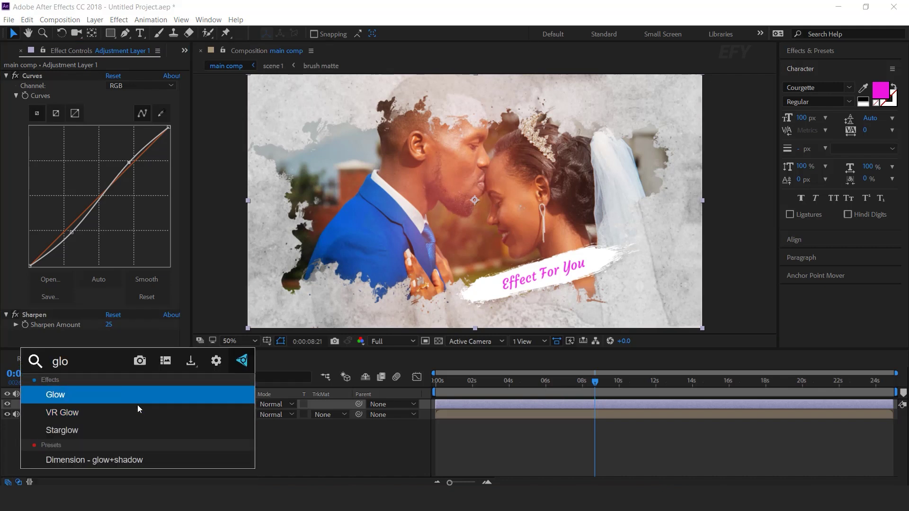
{"action": "key", "text": "Return"}
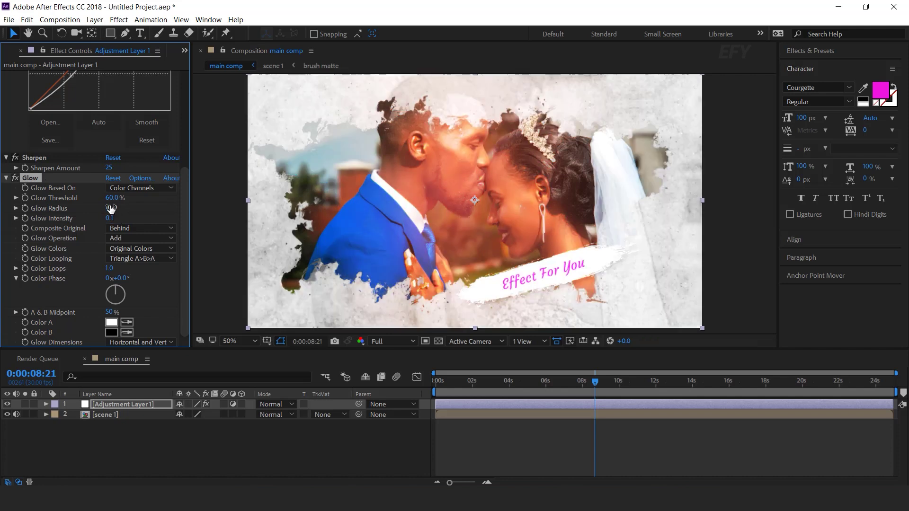
{"action": "left_click", "coordinate": [110, 207]}
{"action": "left_click", "coordinate": [393, 433]}
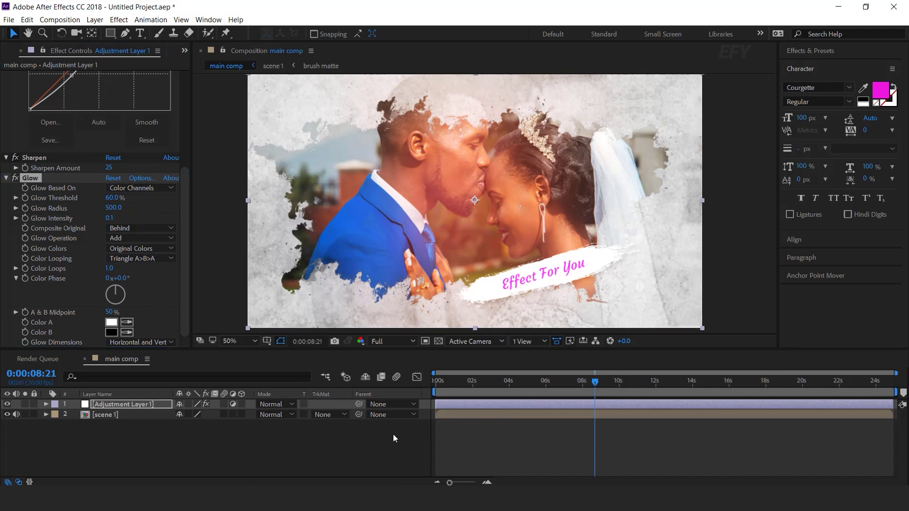
{"action": "scroll", "coordinate": [431, 212], "scroll_direction": "up", "scroll_amount": 2}
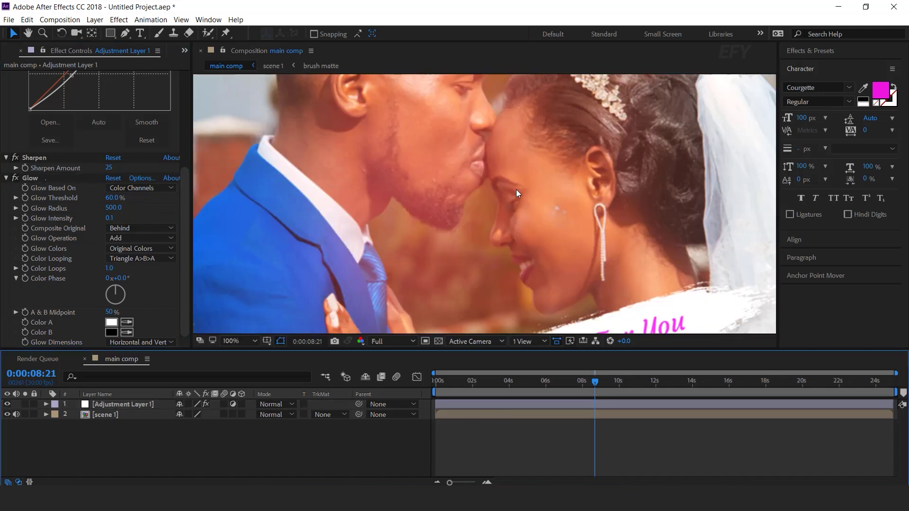
{"action": "scroll", "coordinate": [503, 198], "scroll_direction": "down", "scroll_amount": 2}
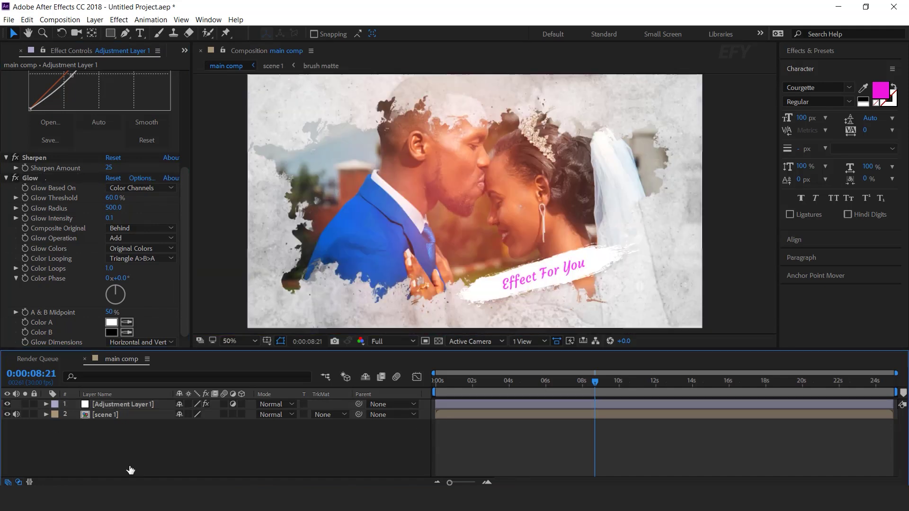
Step: Open the scene 1 composition and set Camera 1's Focus Distance to 2000 pixels
{"action": "double_click", "coordinate": [110, 415]}
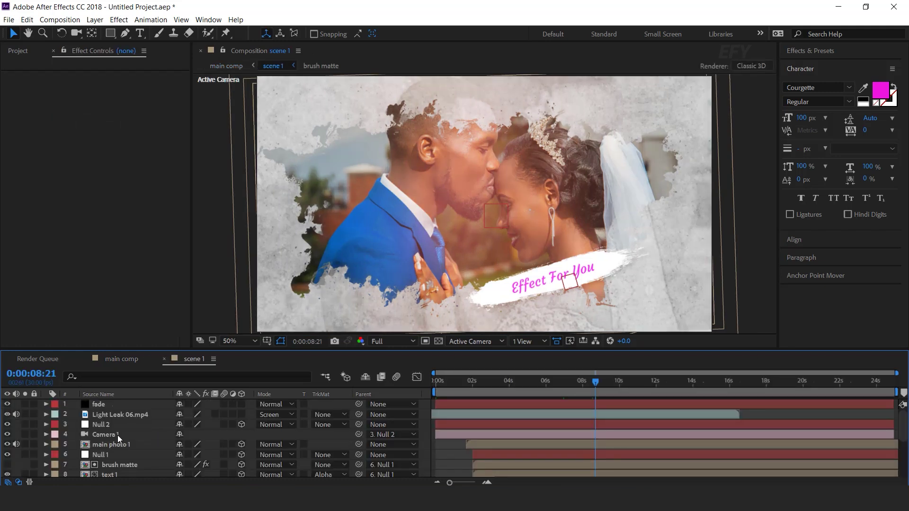
{"action": "left_click", "coordinate": [109, 435]}
{"action": "left_click", "coordinate": [44, 435]}
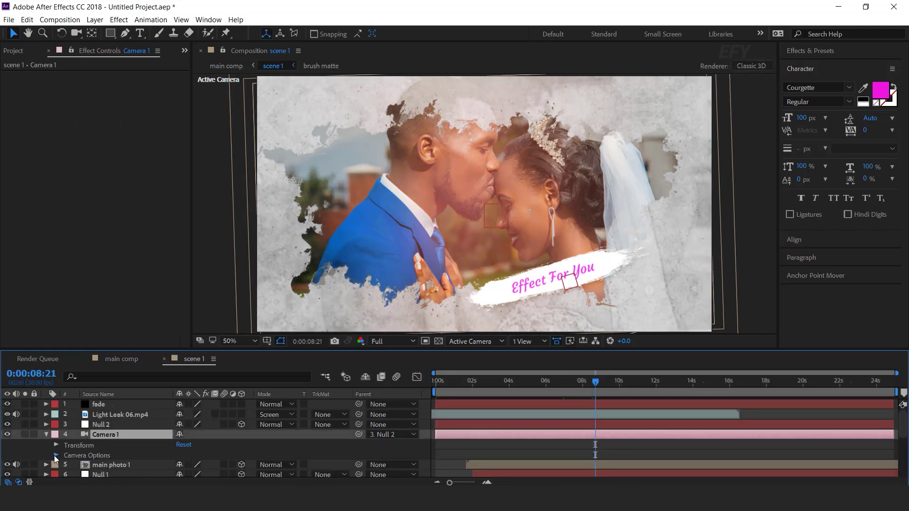
{"action": "left_click", "coordinate": [55, 454]}
{"action": "left_click", "coordinate": [102, 437]}
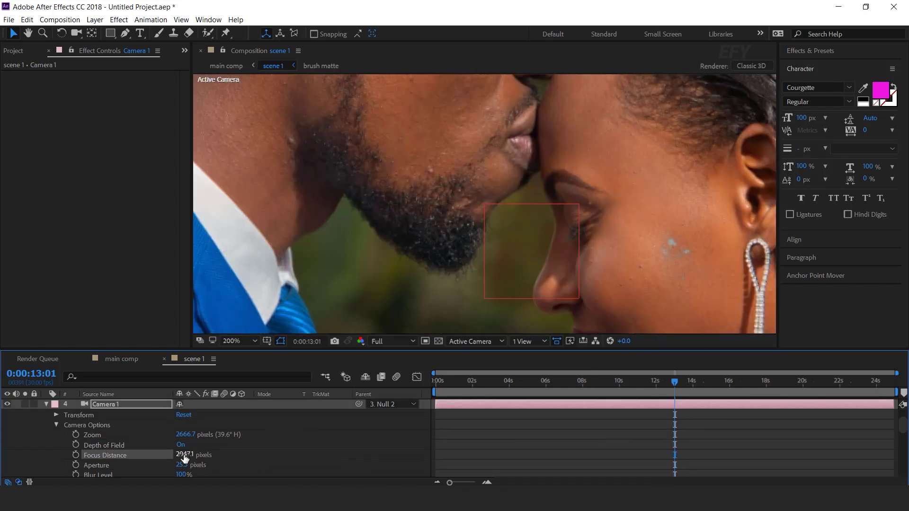
{"action": "left_click", "coordinate": [184, 455]}
{"action": "type", "text": "2000"}
{"action": "key", "text": "Return"}
{"action": "scroll", "coordinate": [700, 203], "scroll_direction": "down", "scroll_amount": 4}
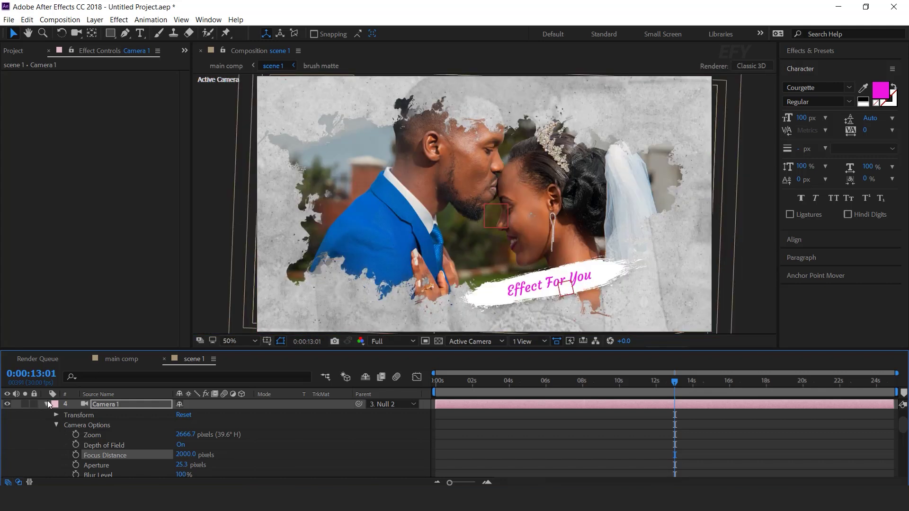
{"action": "left_click", "coordinate": [47, 403]}
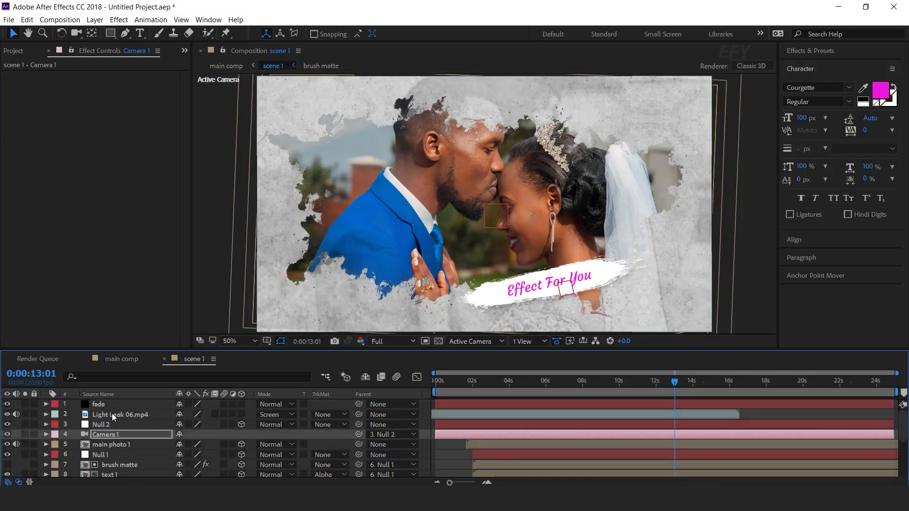
Step: Shift the Light Leak 06.mp4 layer later so it ends at about 19 seconds, and return to the main comp
{"action": "left_click", "coordinate": [132, 413]}
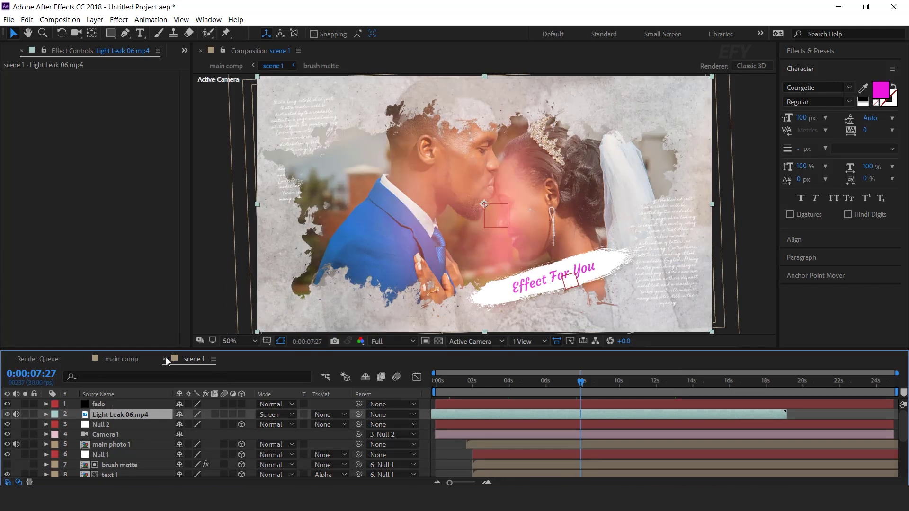
{"action": "left_click", "coordinate": [165, 358]}
{"action": "left_click", "coordinate": [543, 383]}
{"action": "left_click", "coordinate": [263, 446]}
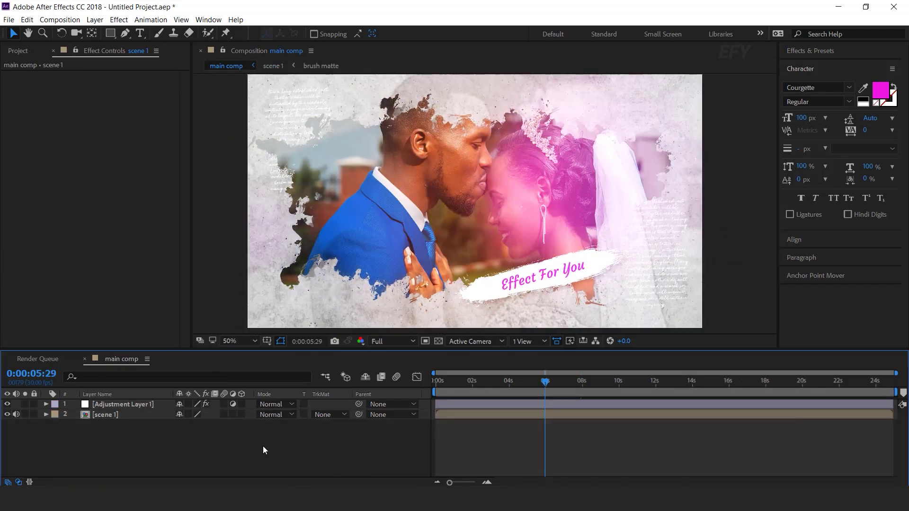
Step: Create a black 1920 x 1080 px solid above the adjustment layer, keeping the default name
{"action": "left_click", "coordinate": [130, 405]}
{"action": "right_click", "coordinate": [339, 446]}
{"action": "mouse_move", "coordinate": [470, 336]}
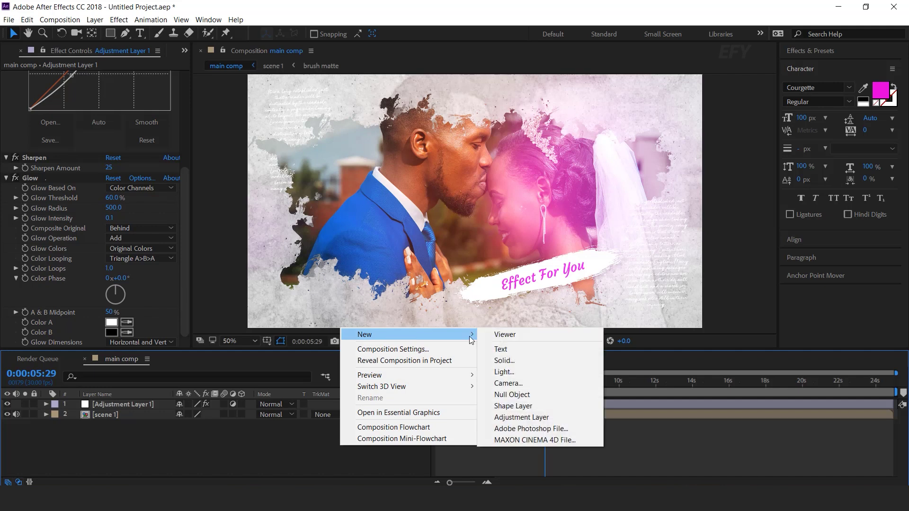
{"action": "left_click", "coordinate": [518, 362]}
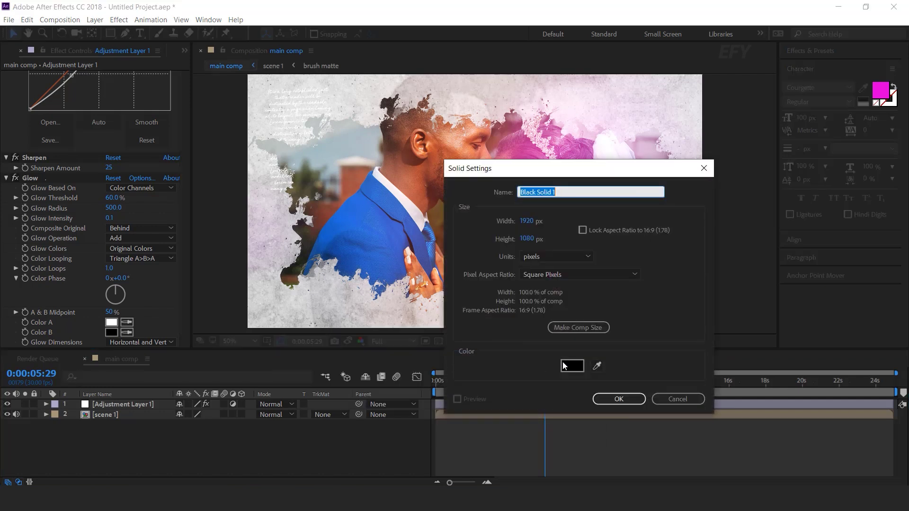
{"action": "left_click", "coordinate": [619, 399]}
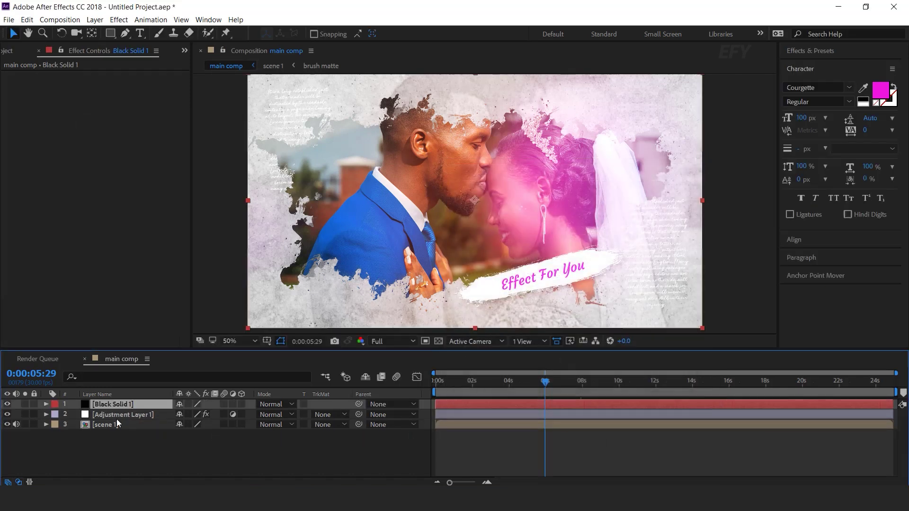
Step: Add a full-frame ellipse mask to the black solid, set it to Subtract and feather it by 500 pixels
{"action": "left_click_drag", "start_coordinate": [109, 32], "coordinate": [168, 59]}
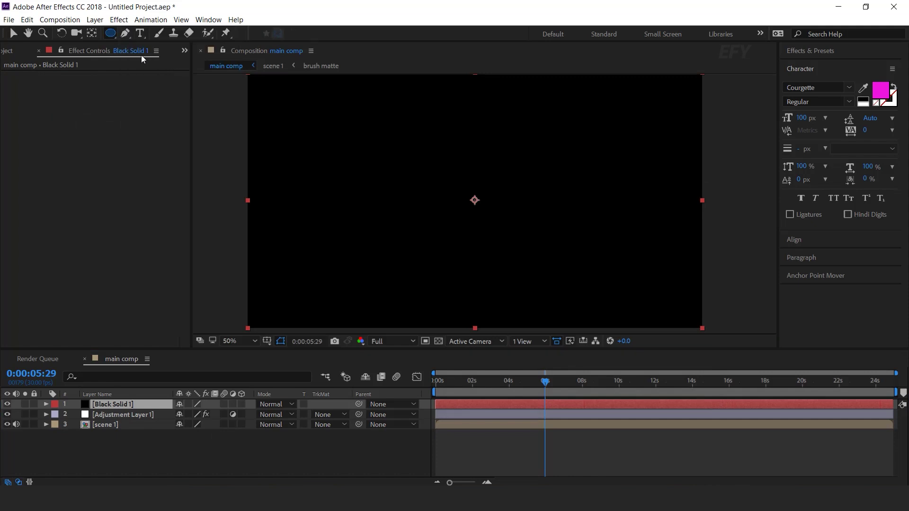
{"action": "double_click", "coordinate": [109, 32]}
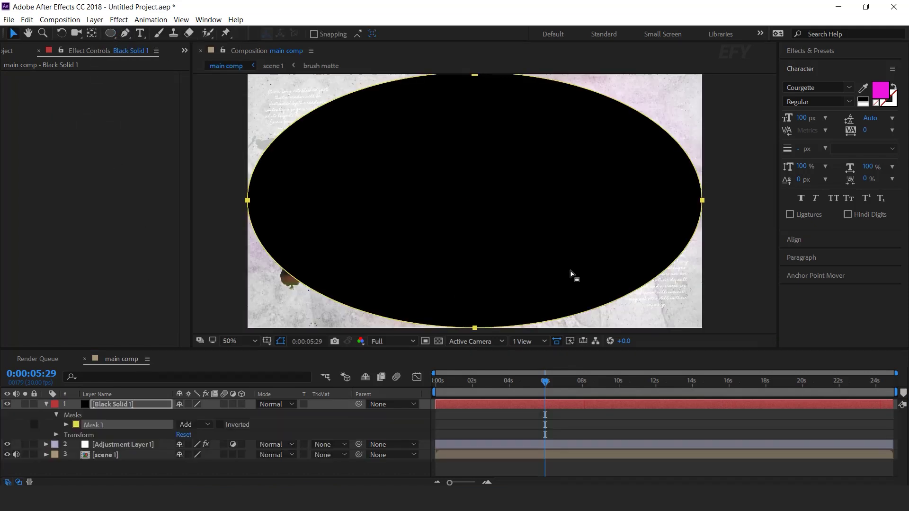
{"action": "left_click", "coordinate": [194, 425]}
{"action": "left_click", "coordinate": [198, 367]}
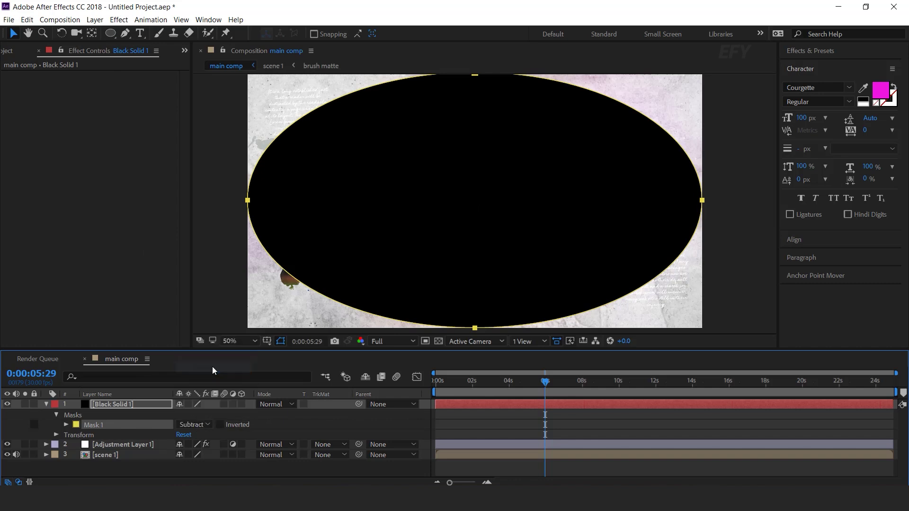
{"action": "left_click", "coordinate": [67, 424]}
{"action": "left_click_drag", "start_coordinate": [189, 444], "coordinate": [243, 450]}
{"action": "key", "text": "Return"}
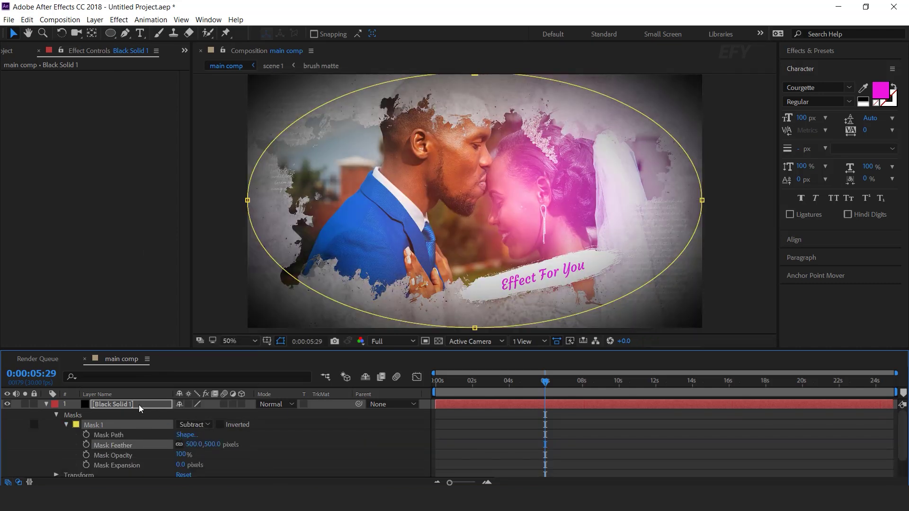
Step: Set the black vignette solid's opacity to 50% and collapse its properties
{"action": "left_click", "coordinate": [122, 404]}
{"action": "key", "text": "t"}
{"action": "left_click", "coordinate": [180, 415]}
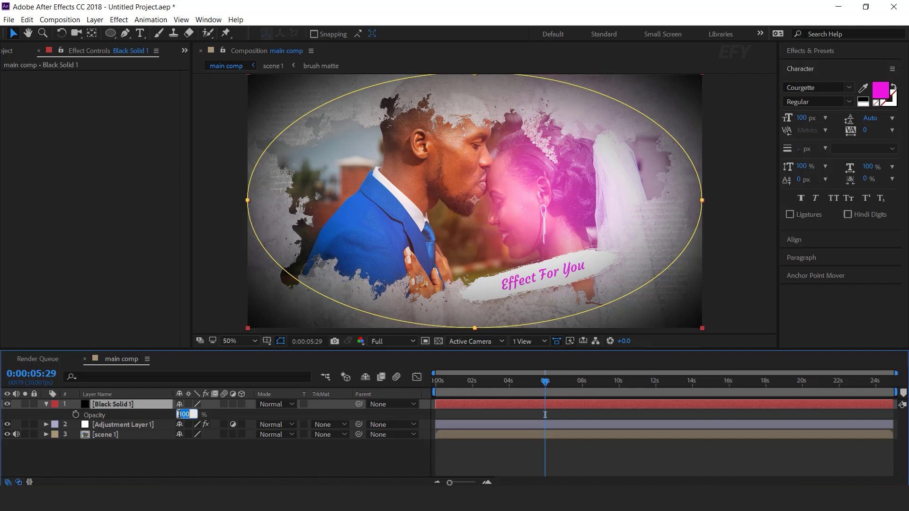
{"action": "key", "text": "Return"}
{"action": "left_click", "coordinate": [180, 416]}
{"action": "type", "text": "50"}
{"action": "key", "text": "Return"}
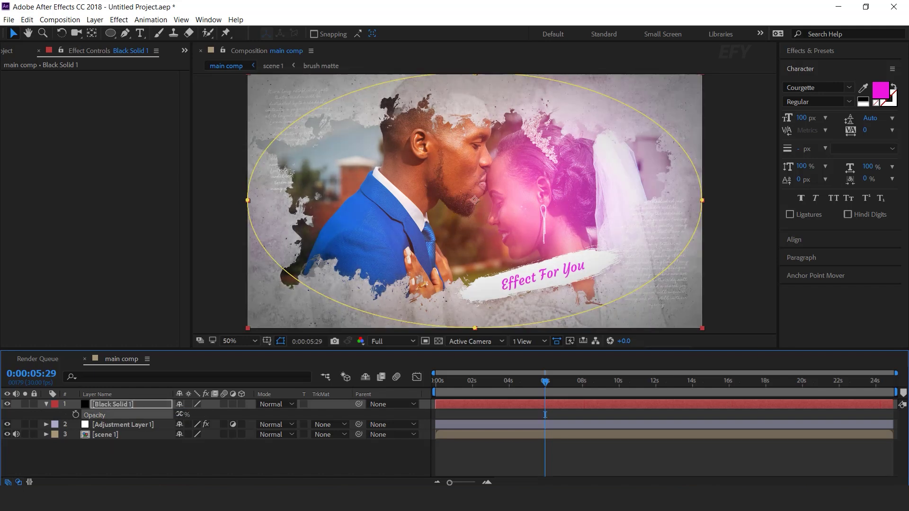
{"action": "left_click", "coordinate": [46, 404]}
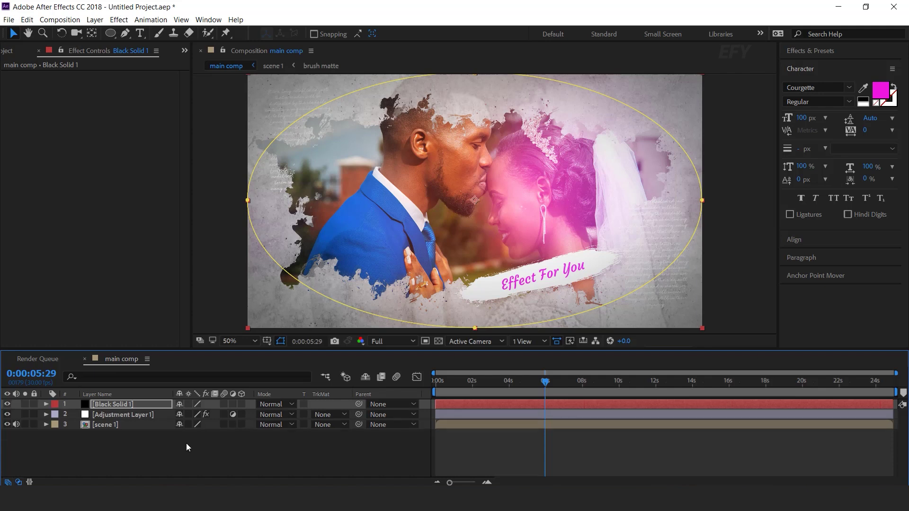
{"action": "left_click", "coordinate": [186, 443]}
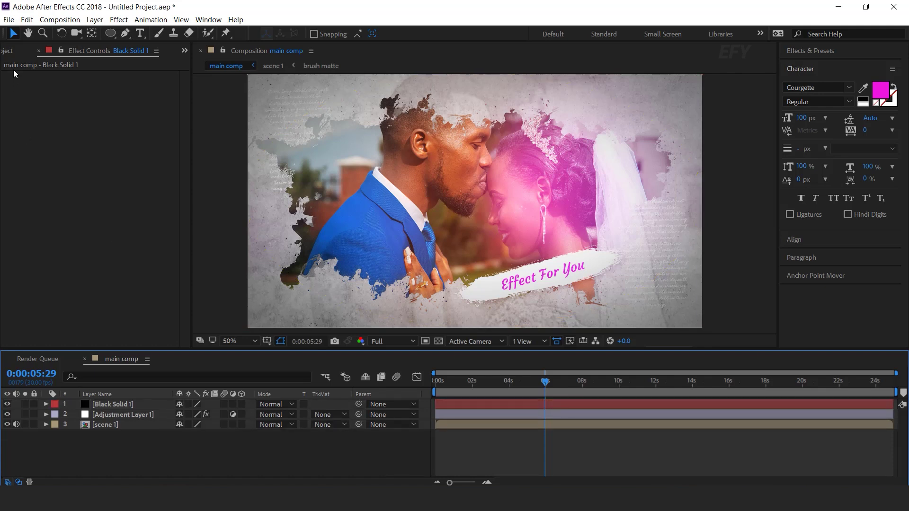
Step: Place Old Film effects.mp4 on top of the main comp layers and set its blending mode to Screen
{"action": "left_click", "coordinate": [9, 51]}
{"action": "left_click_drag", "start_coordinate": [55, 246], "coordinate": [123, 400]}
{"action": "left_click", "coordinate": [273, 404]}
{"action": "left_click", "coordinate": [319, 196]}
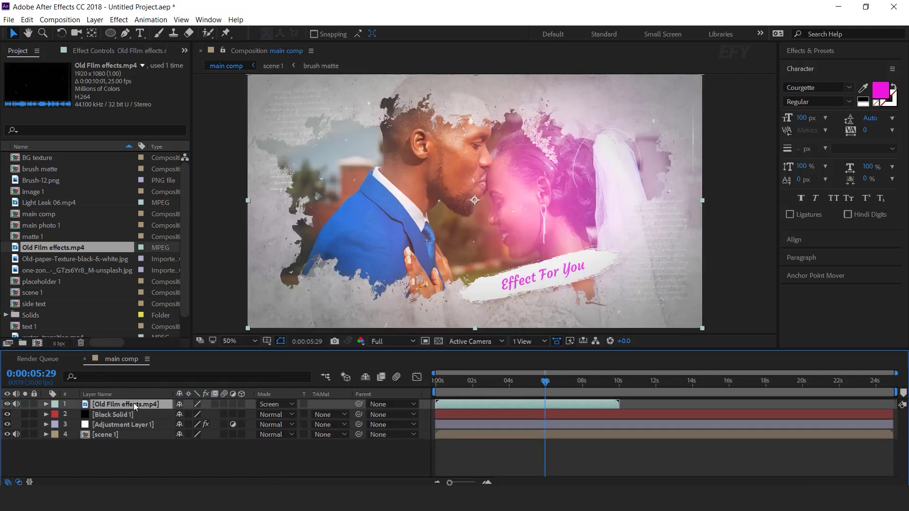
Step: Set the old film overlay's opacity to 50% and its scale to 128%, and check it near 0:00:01:03
{"action": "key", "text": "t"}
{"action": "left_click", "coordinate": [184, 414]}
{"action": "type", "text": "50"}
{"action": "key", "text": "Return"}
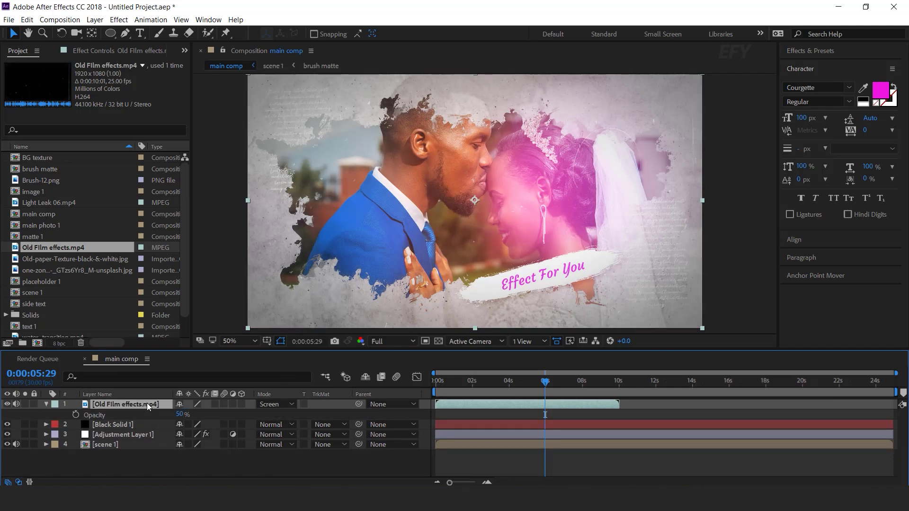
{"action": "key", "text": "s"}
{"action": "left_click_drag", "start_coordinate": [194, 414], "coordinate": [228, 426]}
{"action": "left_click", "coordinate": [456, 382]}
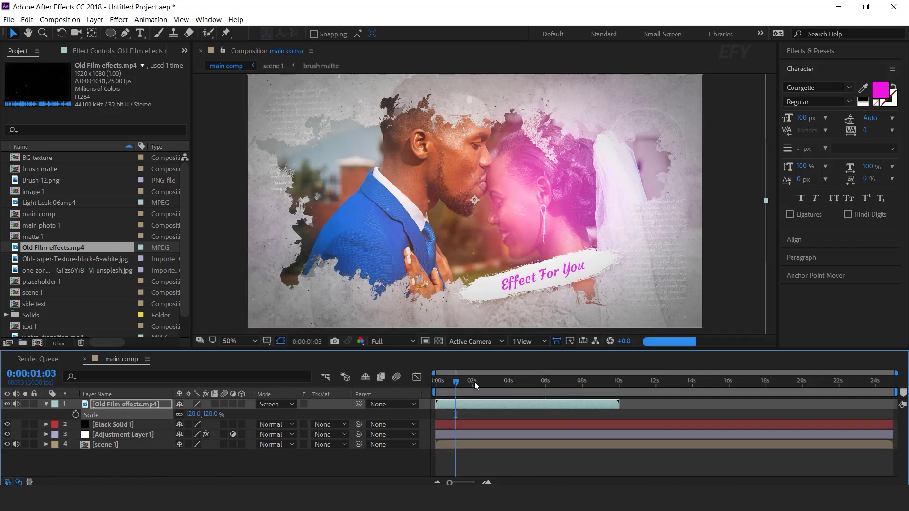
{"action": "left_click", "coordinate": [45, 404]}
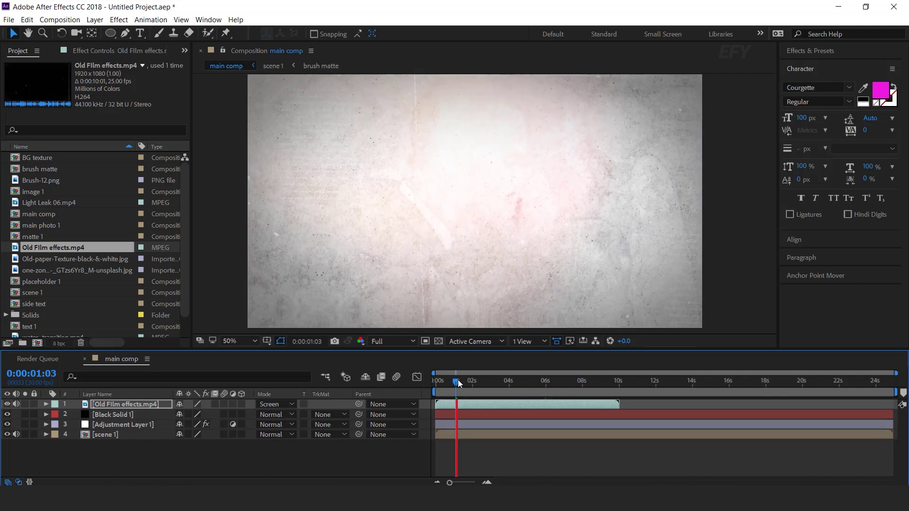
Step: End the work area at about 0:00:06:02 and preview the main comp from the start in an enlarged viewer
{"action": "left_click_drag", "start_coordinate": [464, 379], "coordinate": [543, 383]}
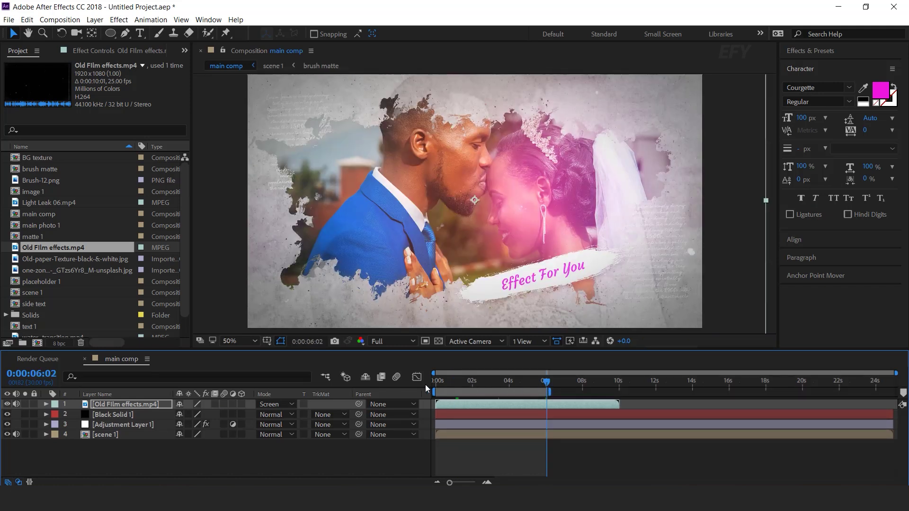
{"action": "key", "text": "Home"}
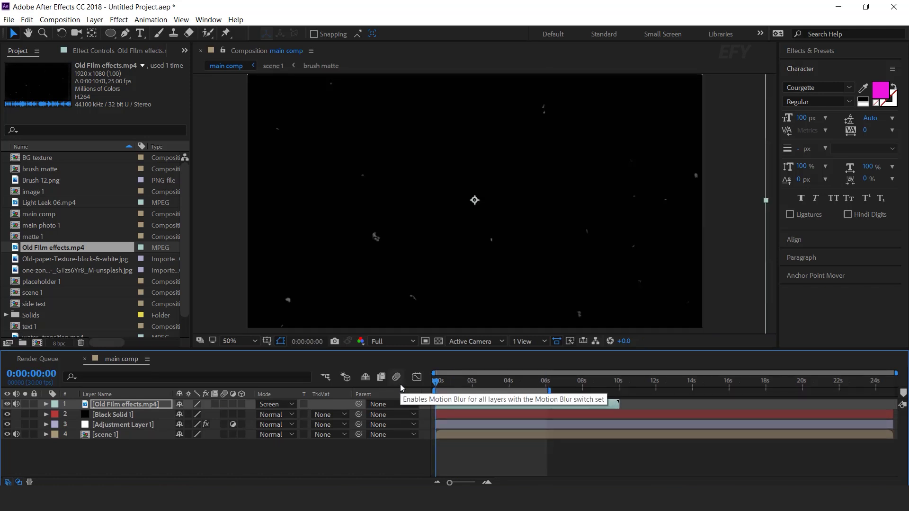
{"action": "key", "text": "space"}
{"action": "key", "text": "grave"}
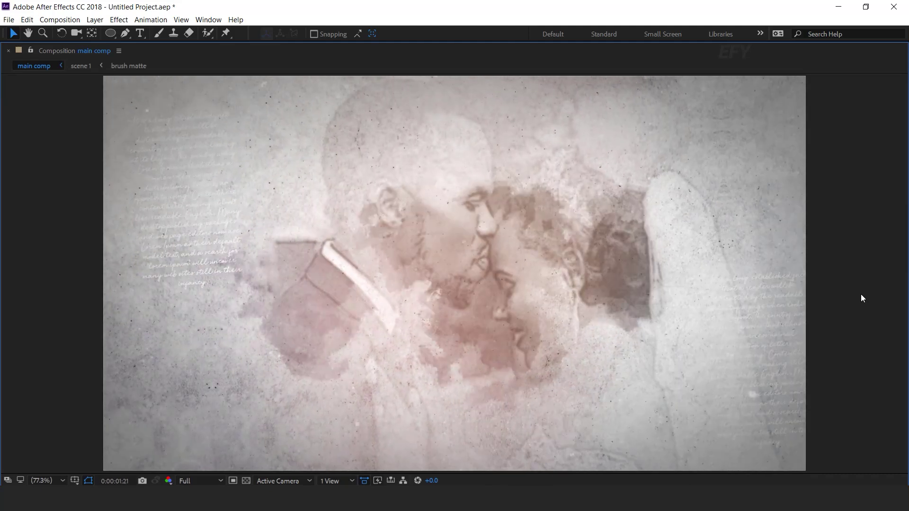